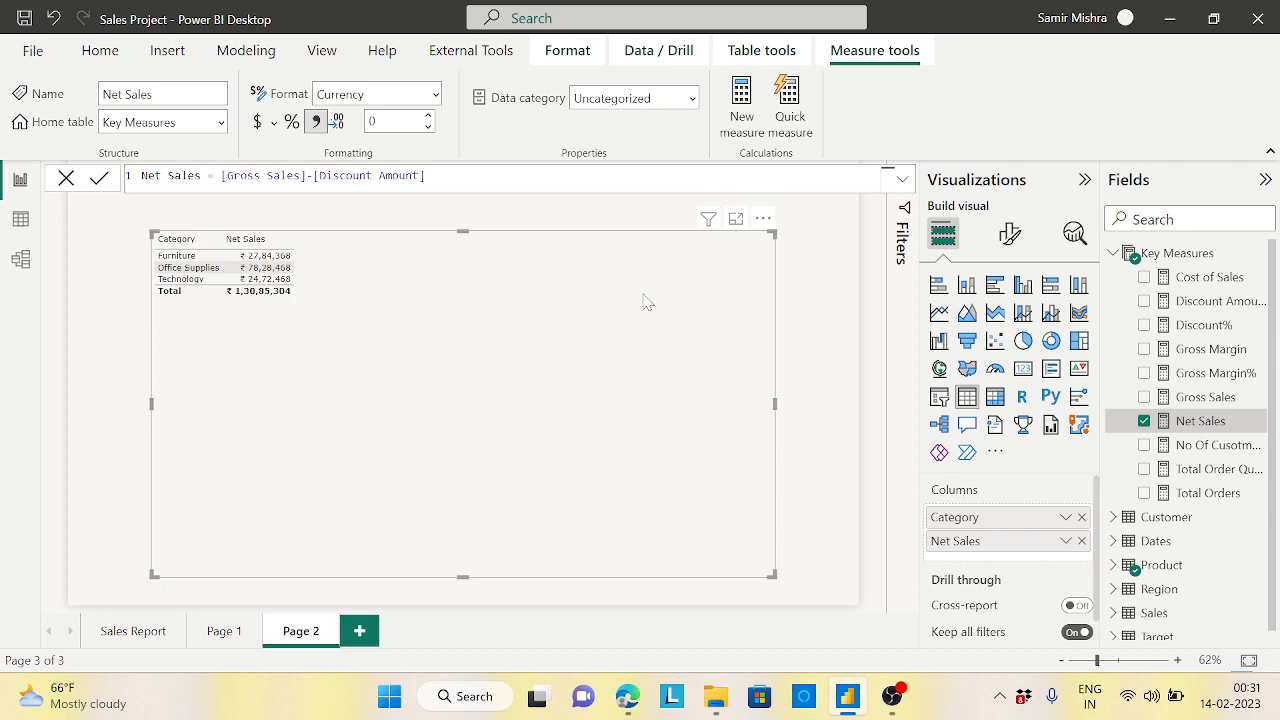
Step: Switch to Edge and review the DAX examples in the article on avoiding FILTER as a filter argument
click(626, 698)
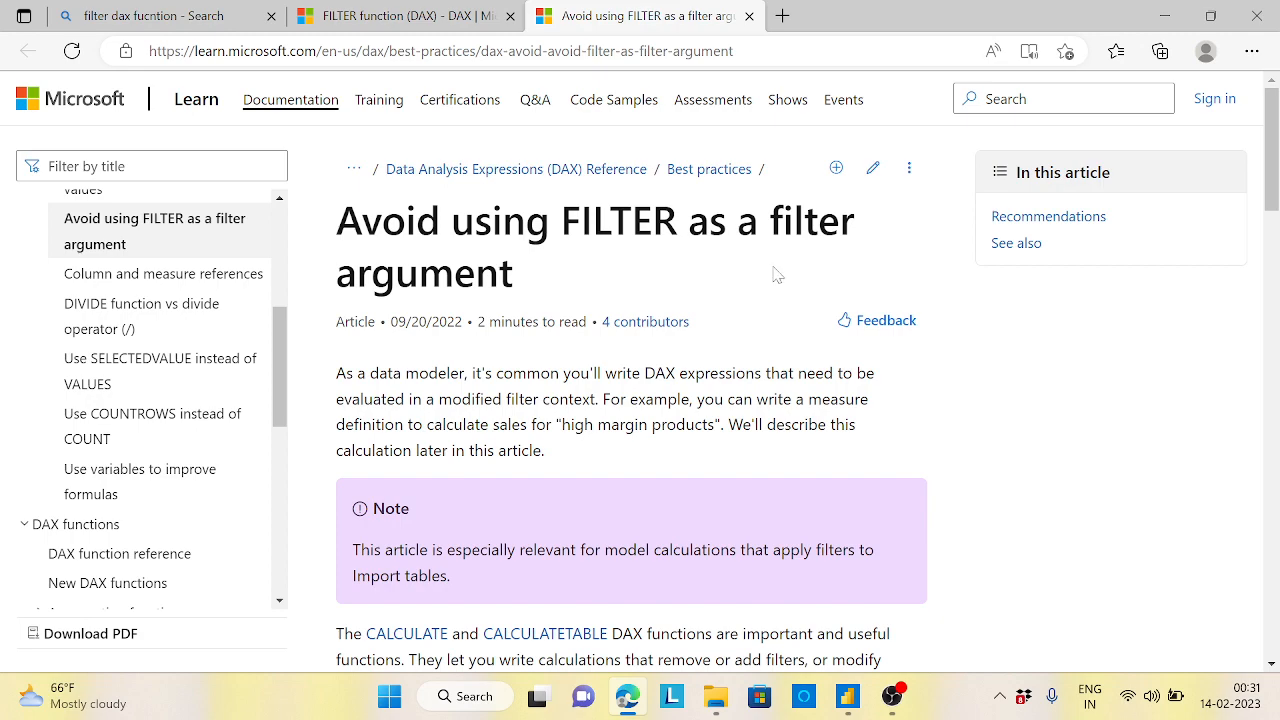
scroll(738, 289, down, 7)
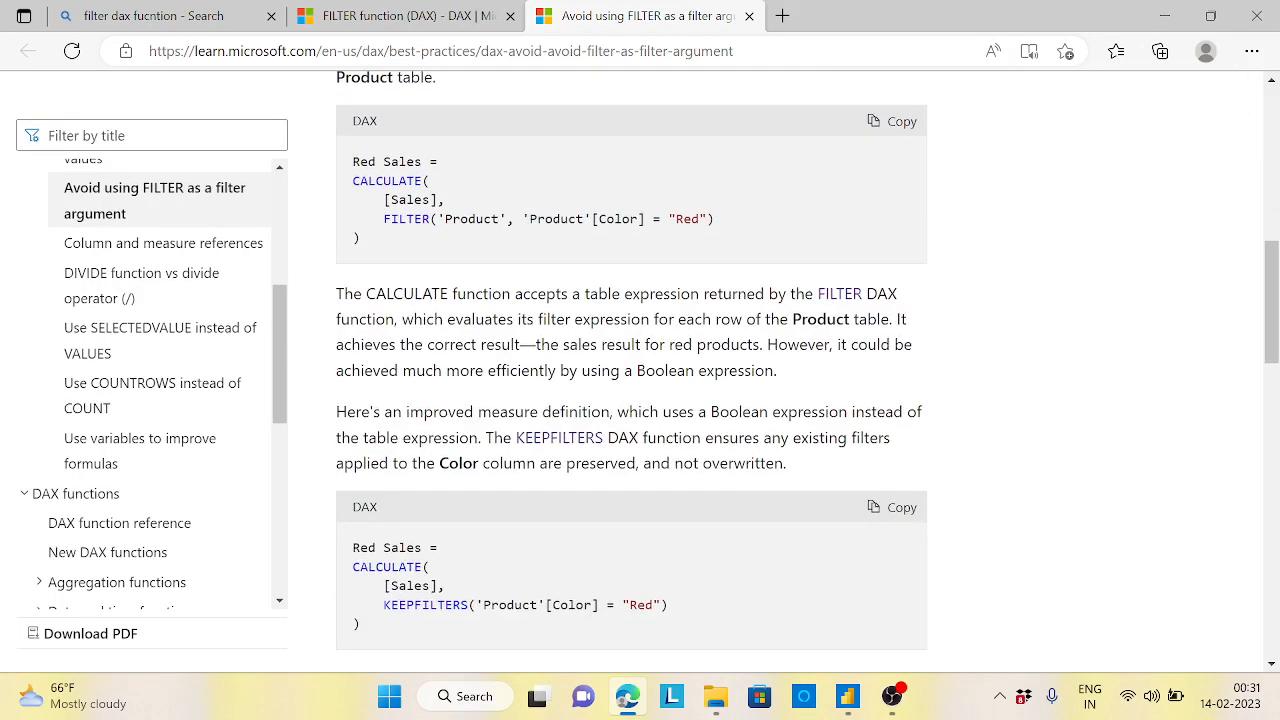
drag(384, 218, 680, 222)
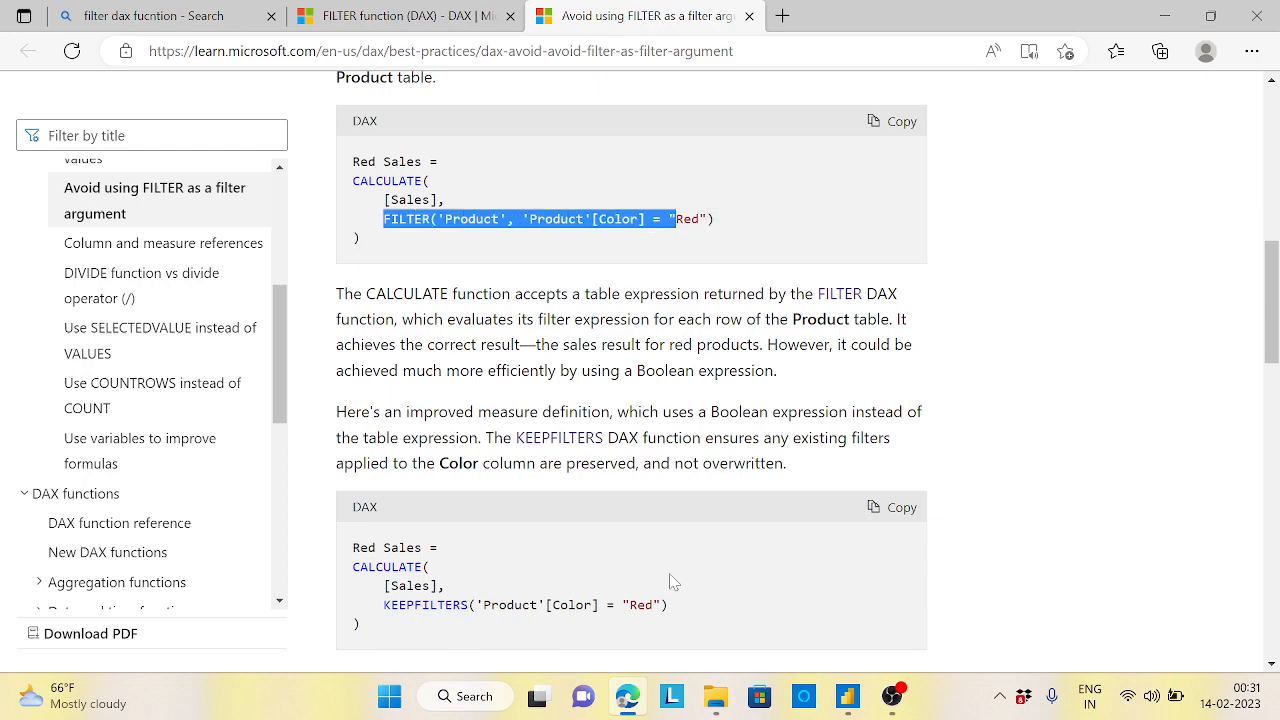
scroll(672, 582, down, 9)
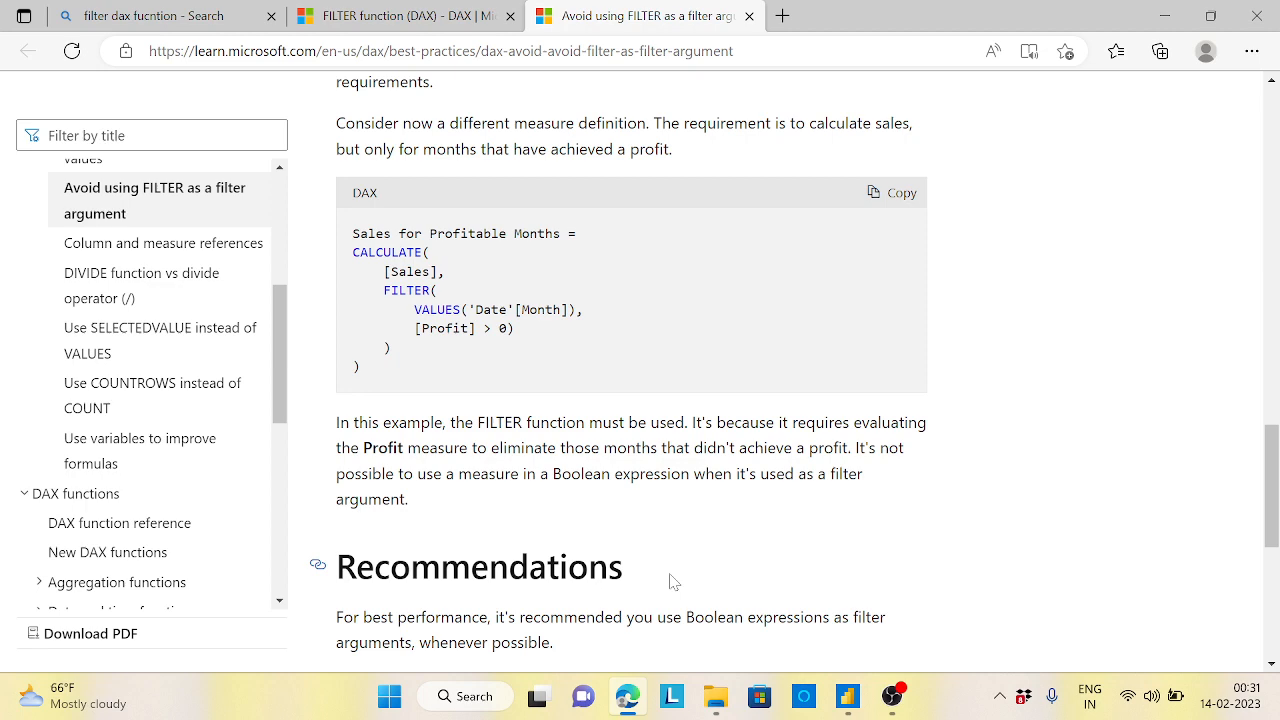
Step: Return to Power BI Desktop and examine the Customer and Product fields and the Customer table's data
click(847, 696)
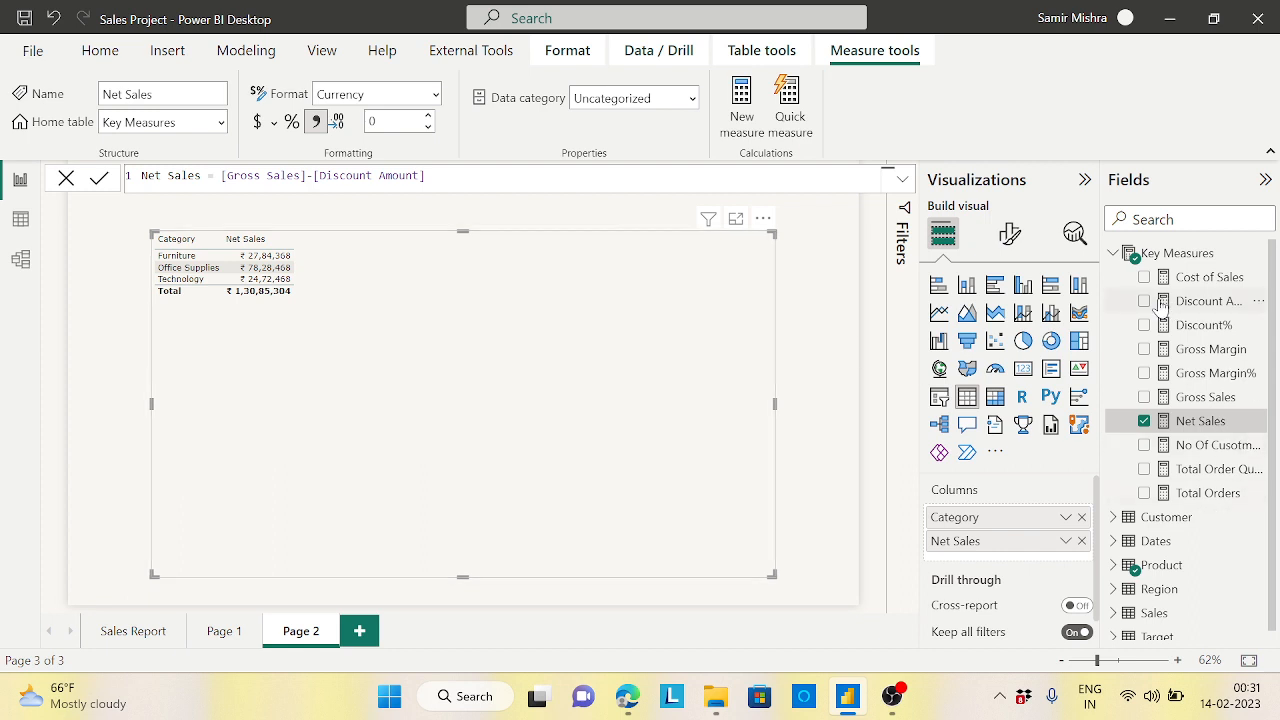
click(1114, 254)
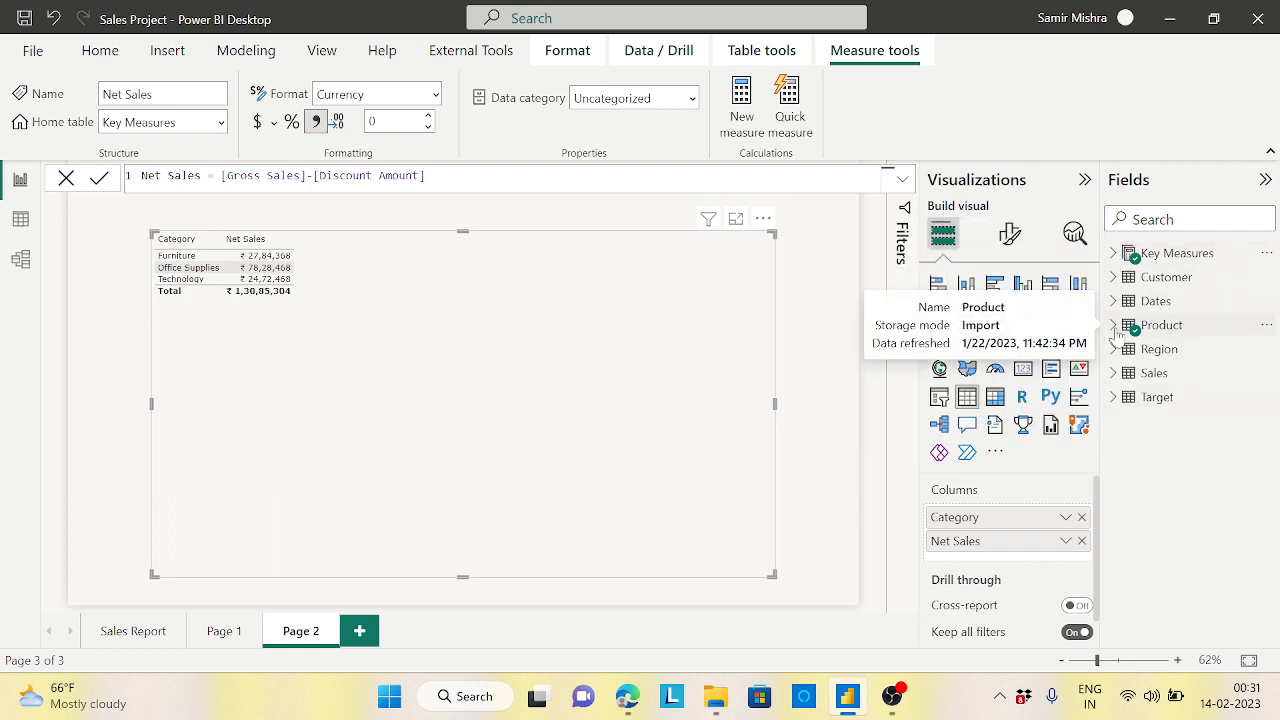
click(1113, 280)
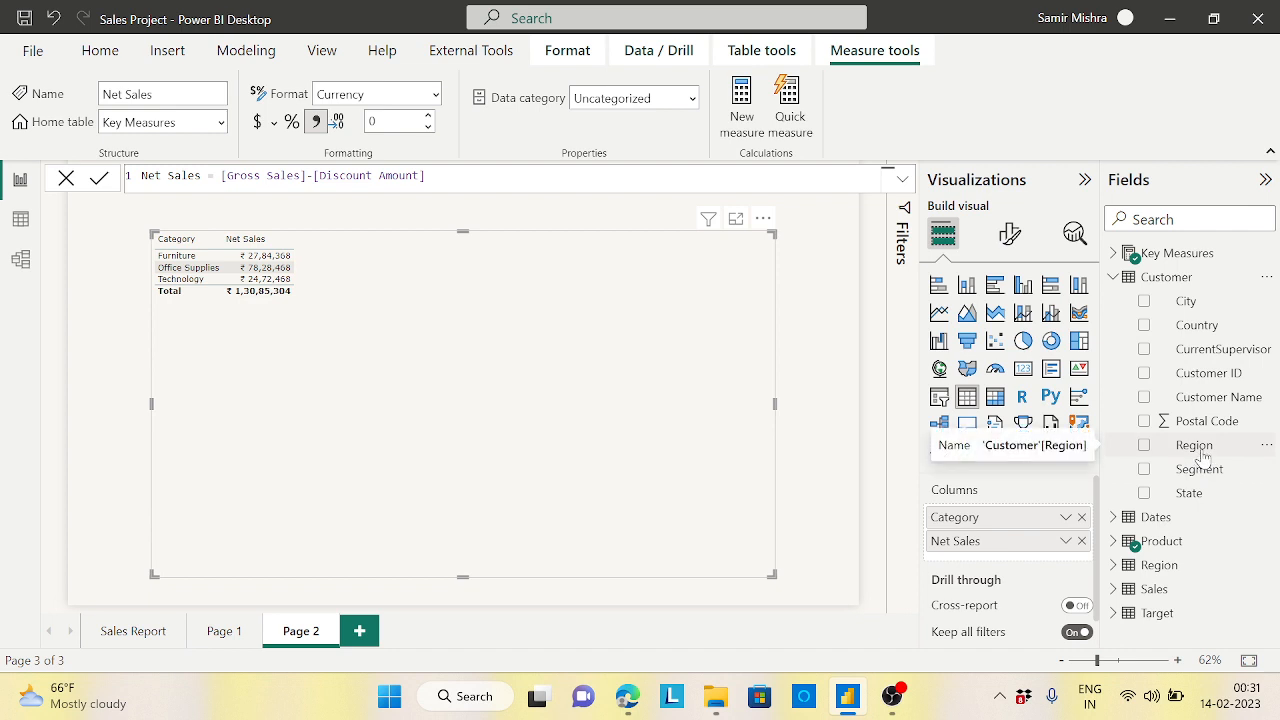
click(1128, 541)
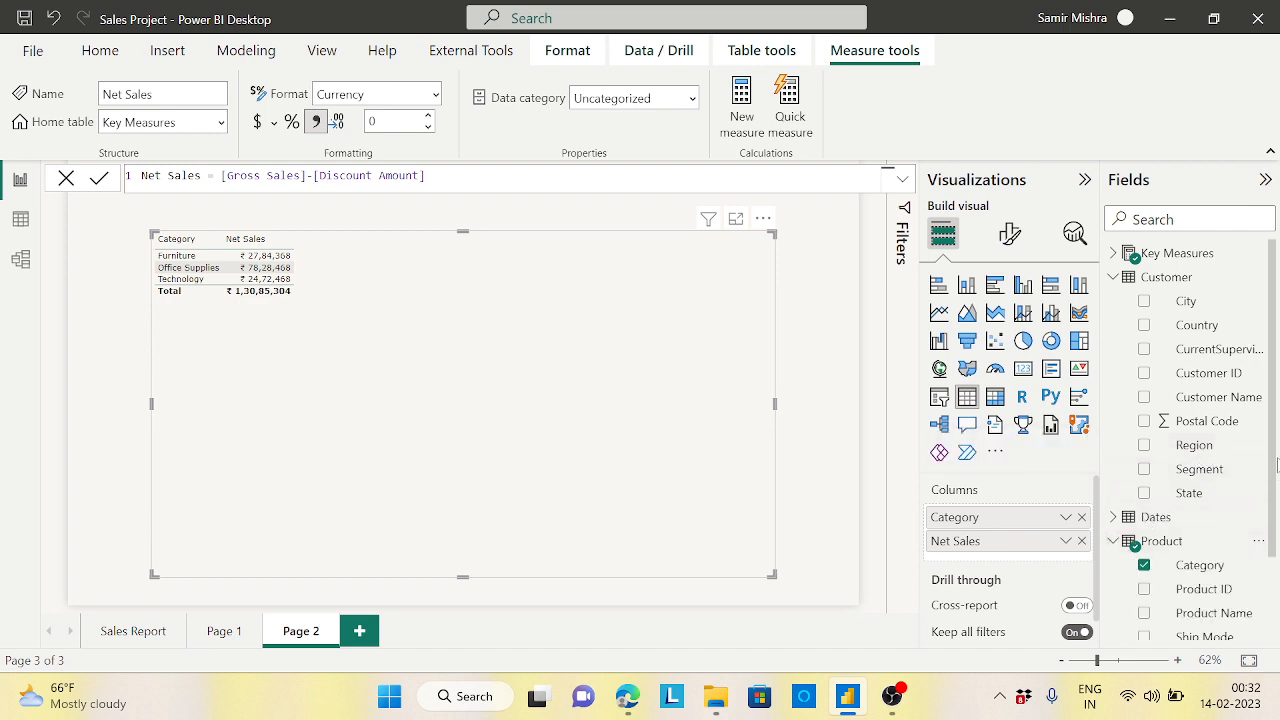
drag(1273, 456, 1274, 494)
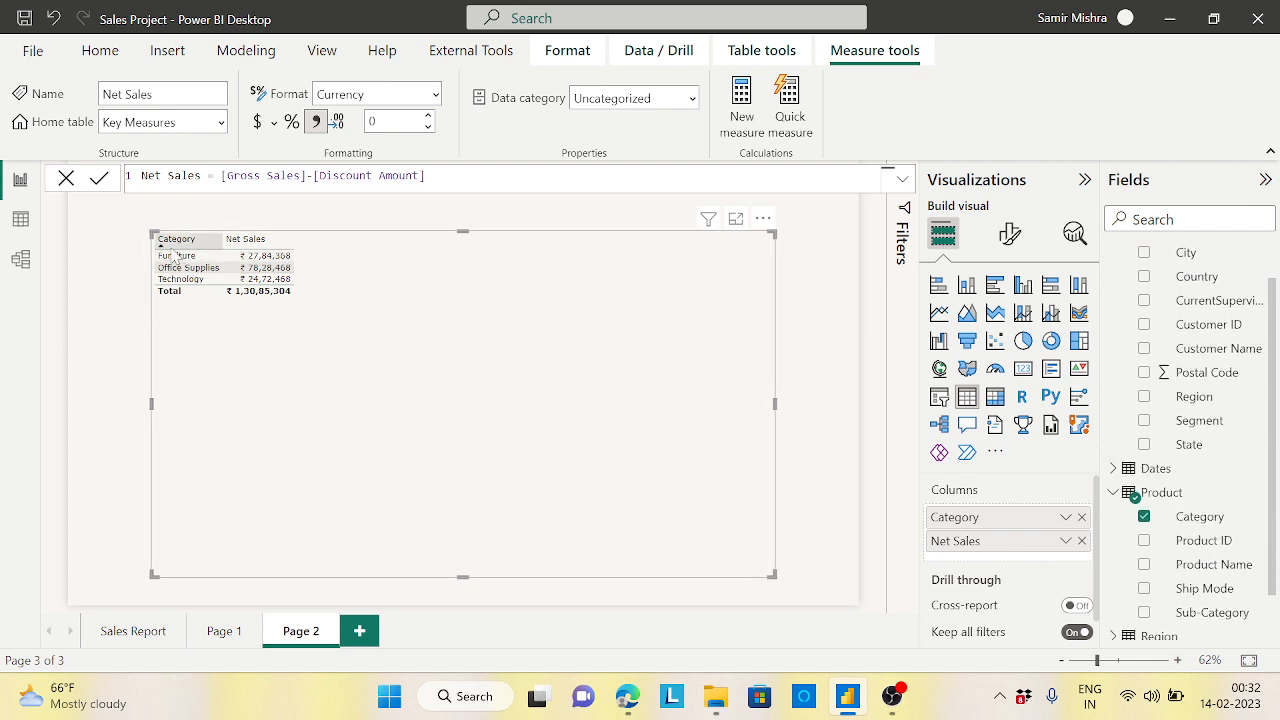
click(16, 226)
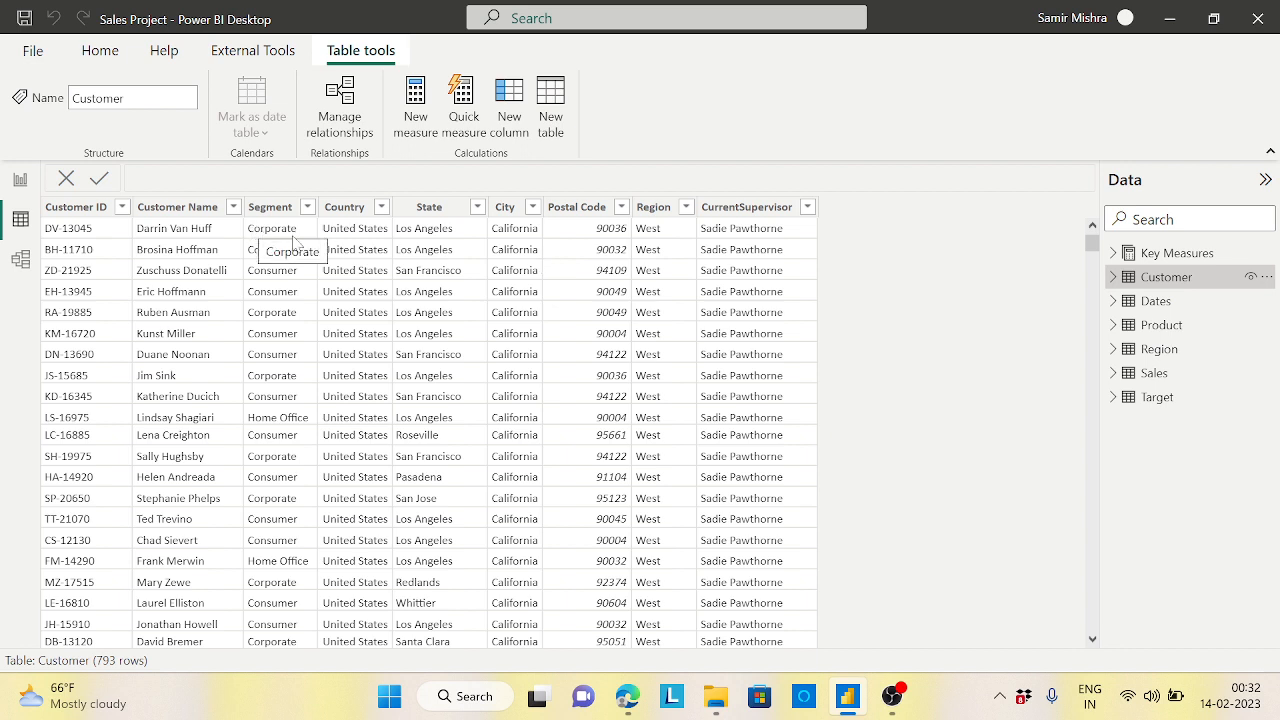
Step: Open Notepad and write the line "Net sales for Category and segment corporate", keeping the Customer table's Segment column uncovered
click(448, 704)
text(not)
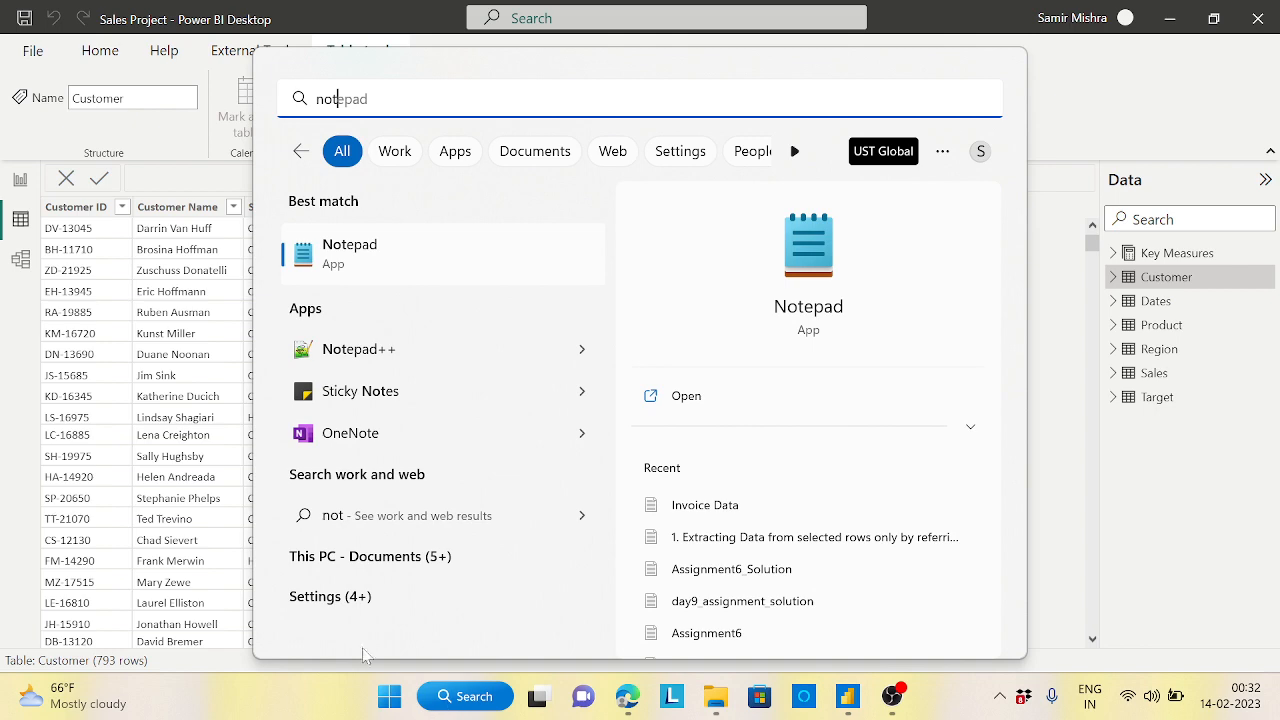
click(391, 262)
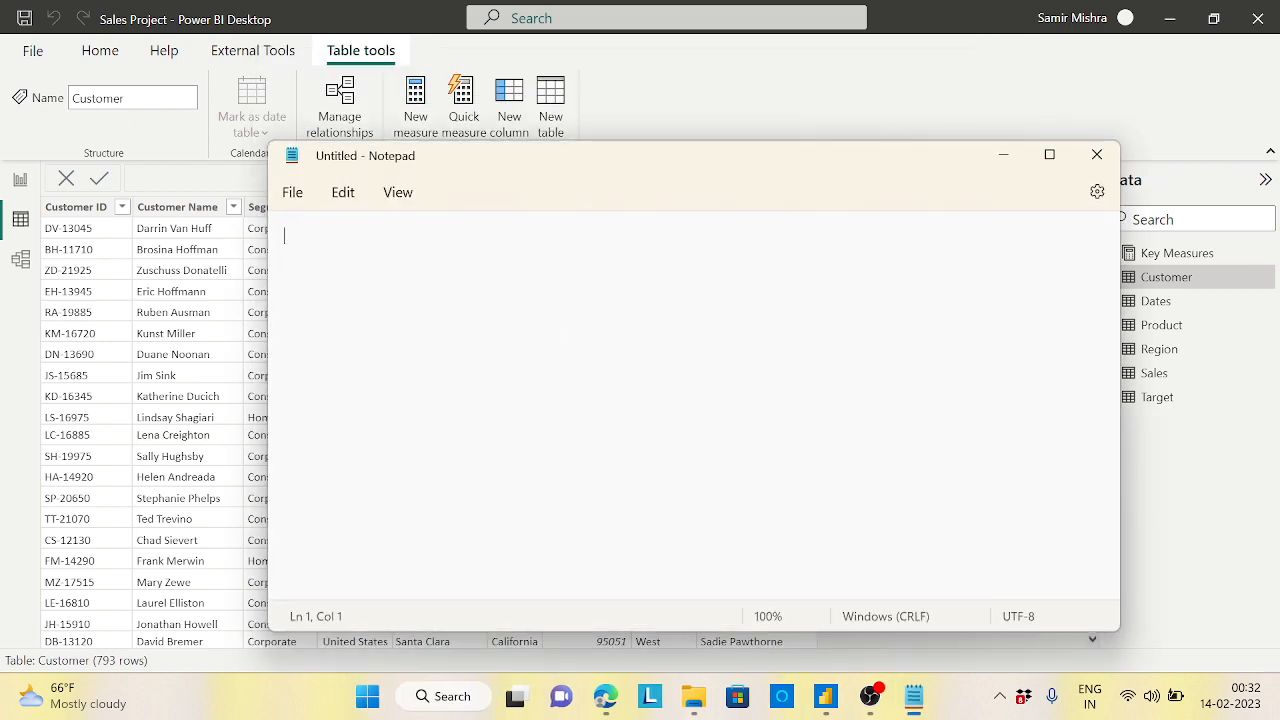
text(Net sale)
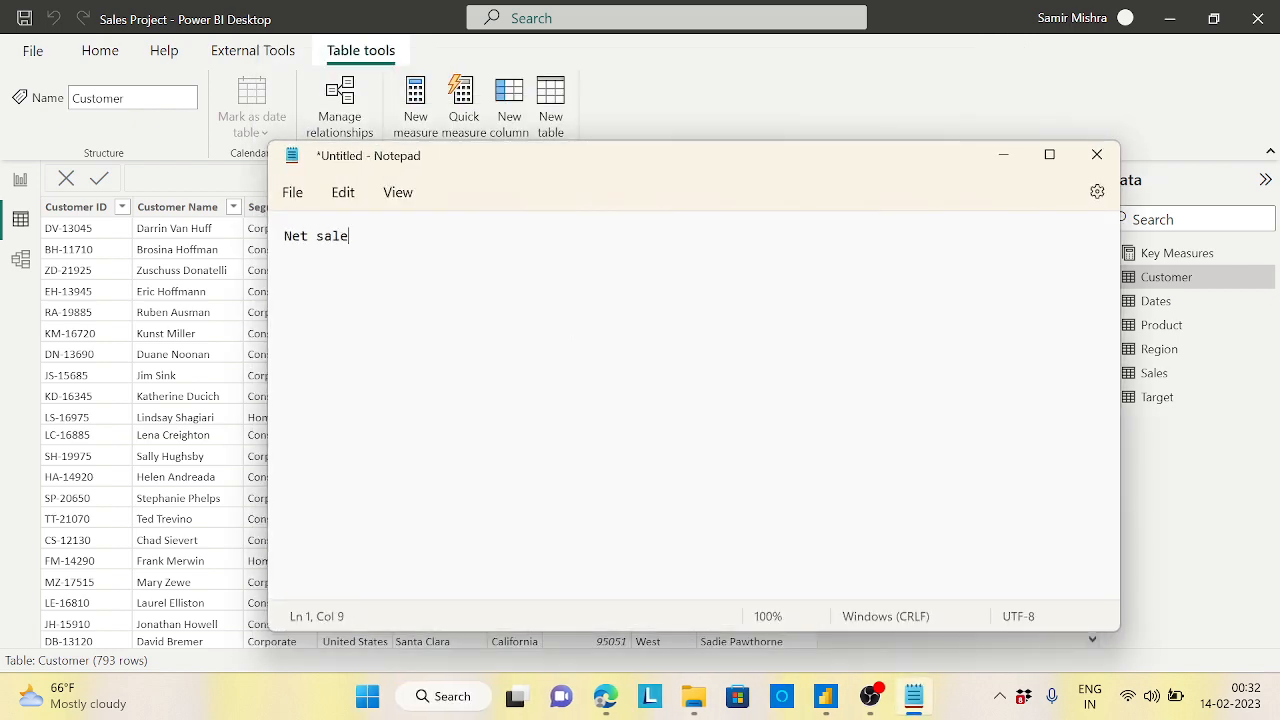
text(s for Category and)
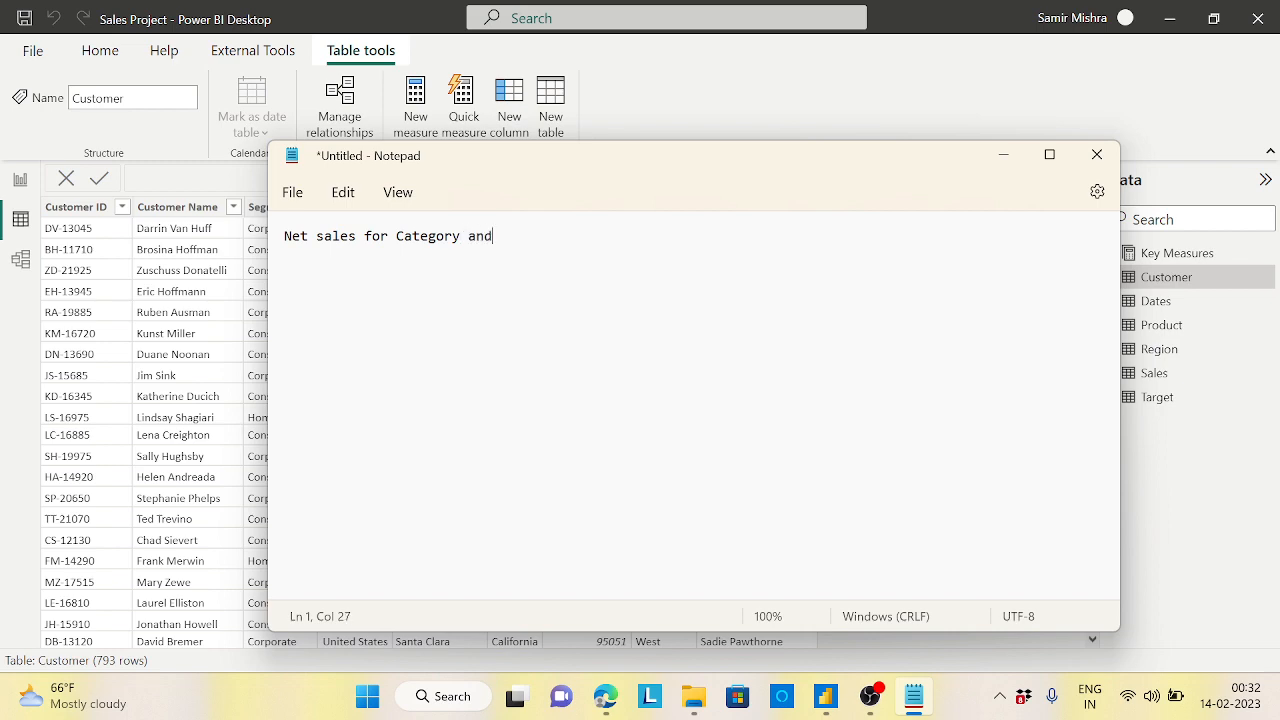
drag(845, 163, 1100, 93)
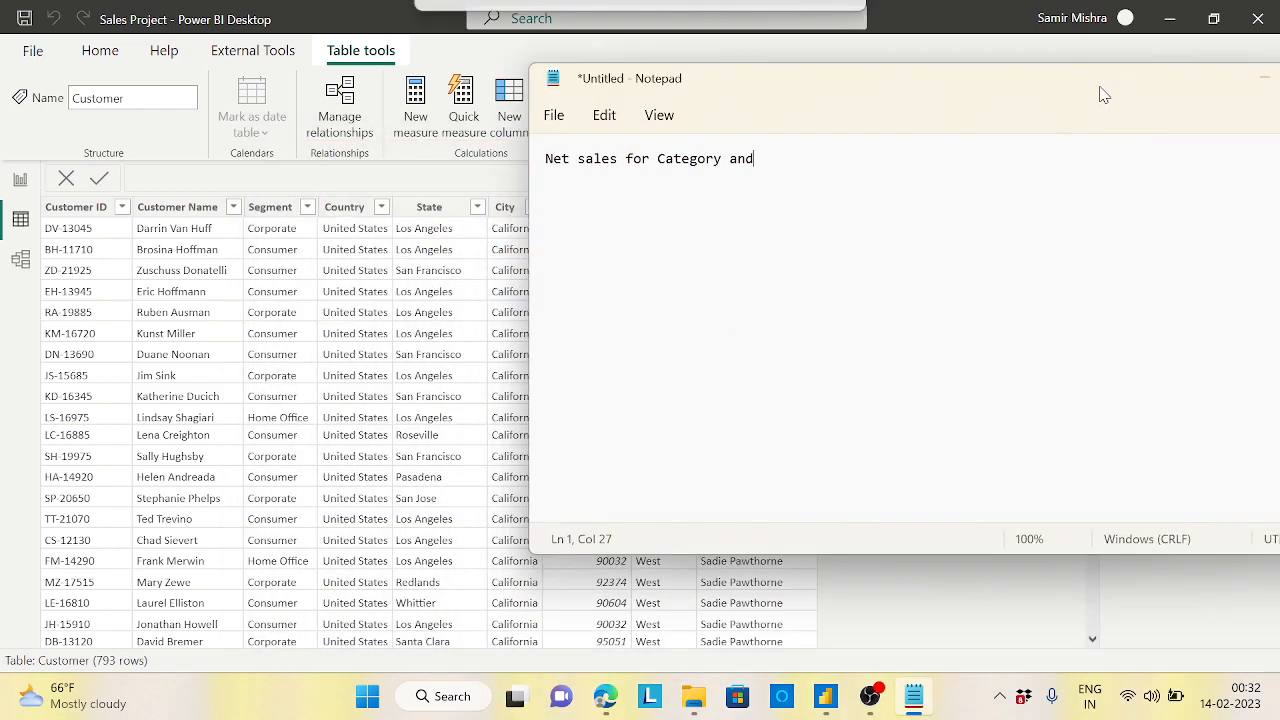
text(s)
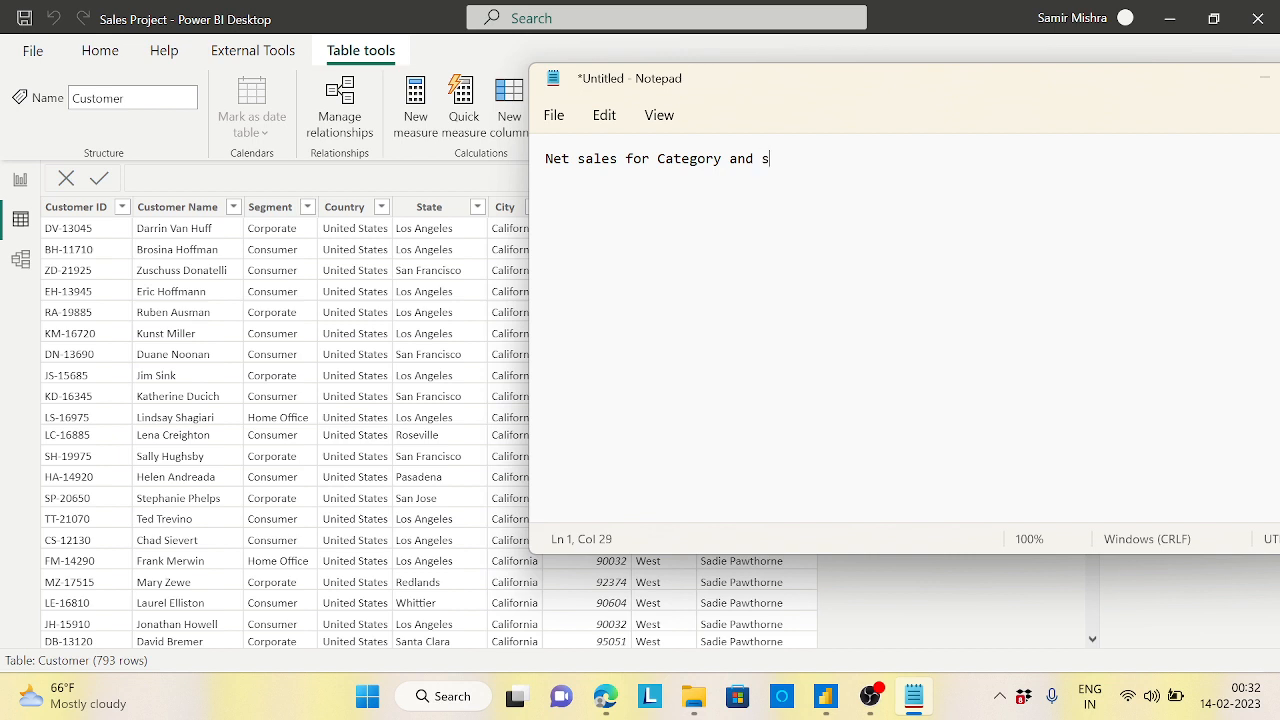
text(egment corporate)
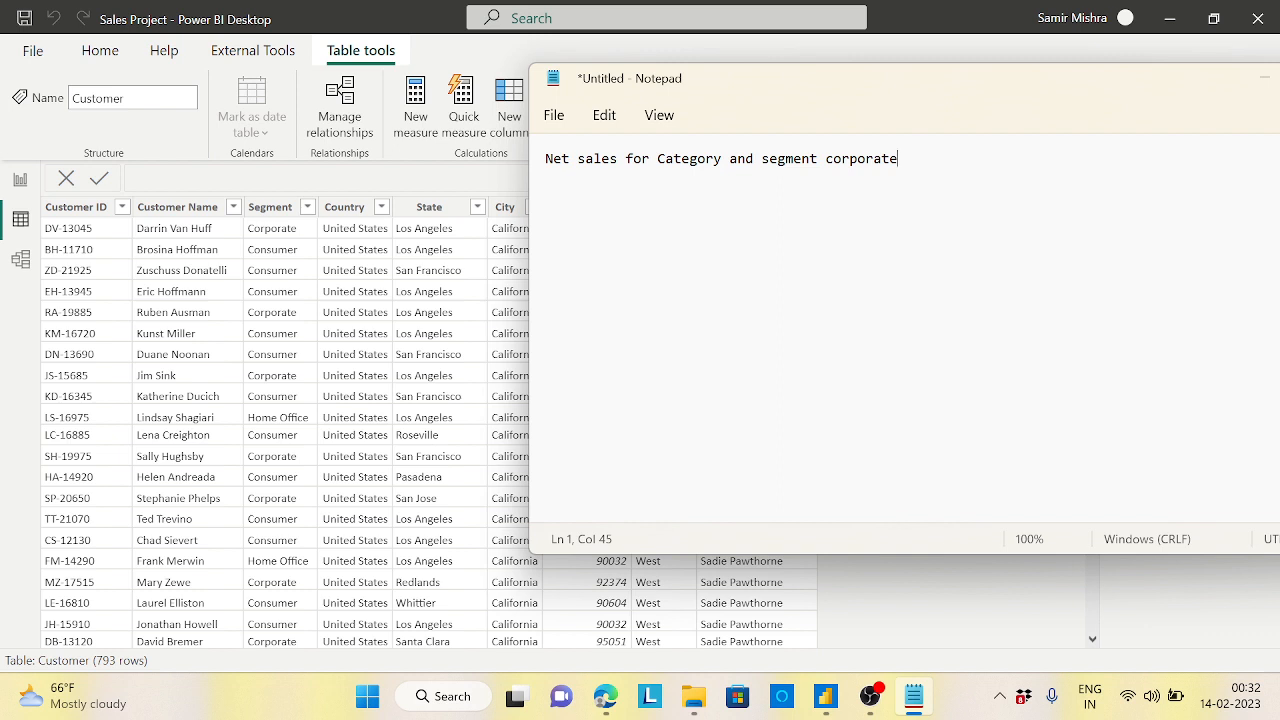
Step: Duplicate the note on a second line and change its "and" to "or", giving "Net sales for Category or segment corporate"
key(Return)
key(Return)
drag(899, 159, 538, 167)
key(ctrl+c)
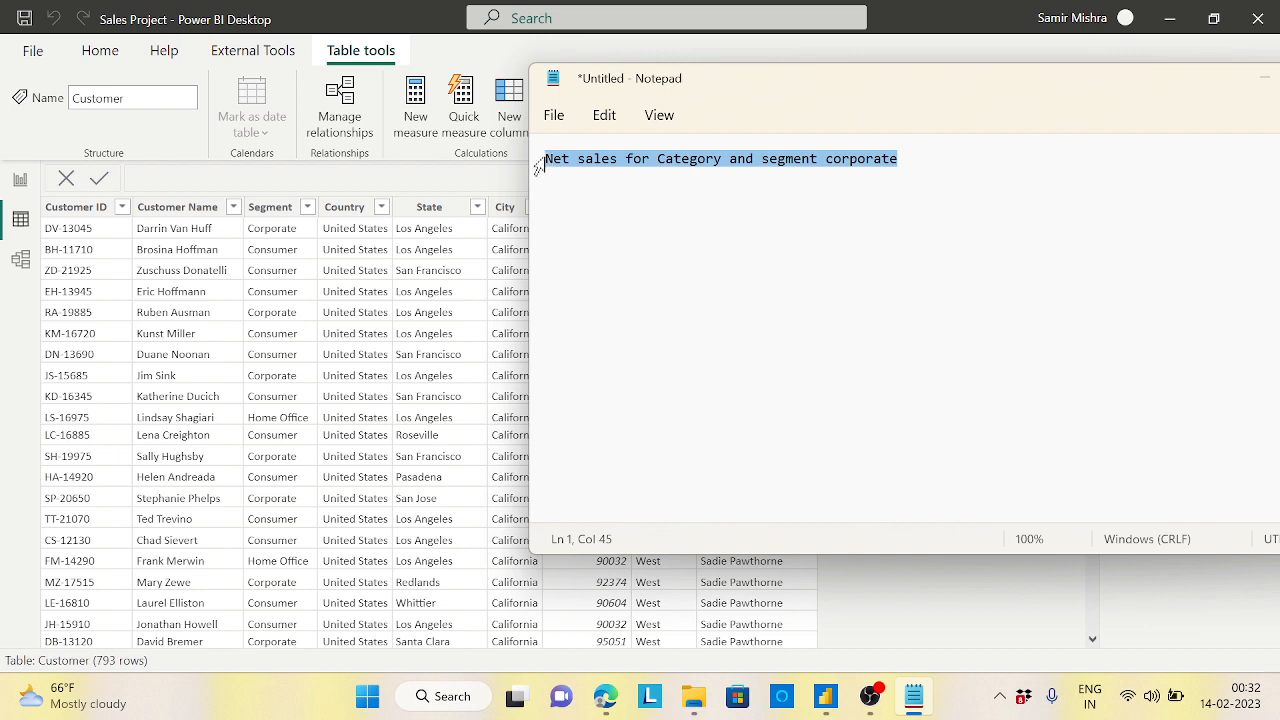
click(897, 163)
key(Return)
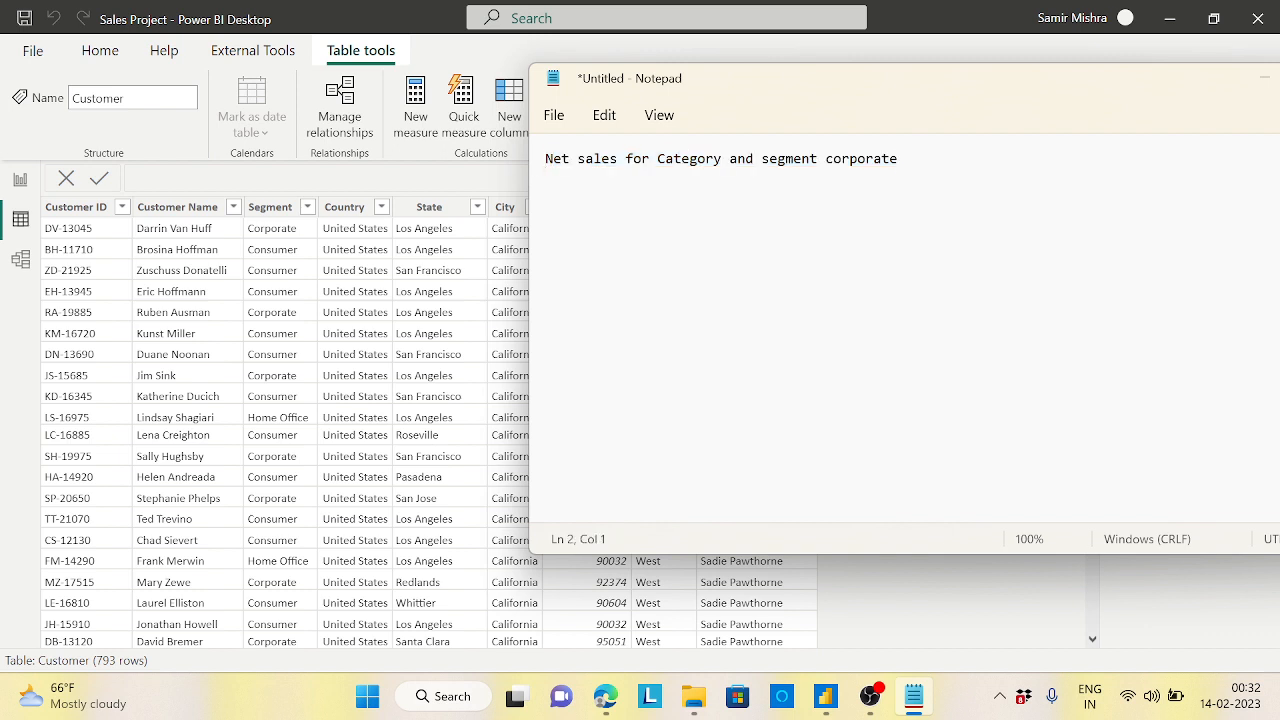
key(ctrl+v)
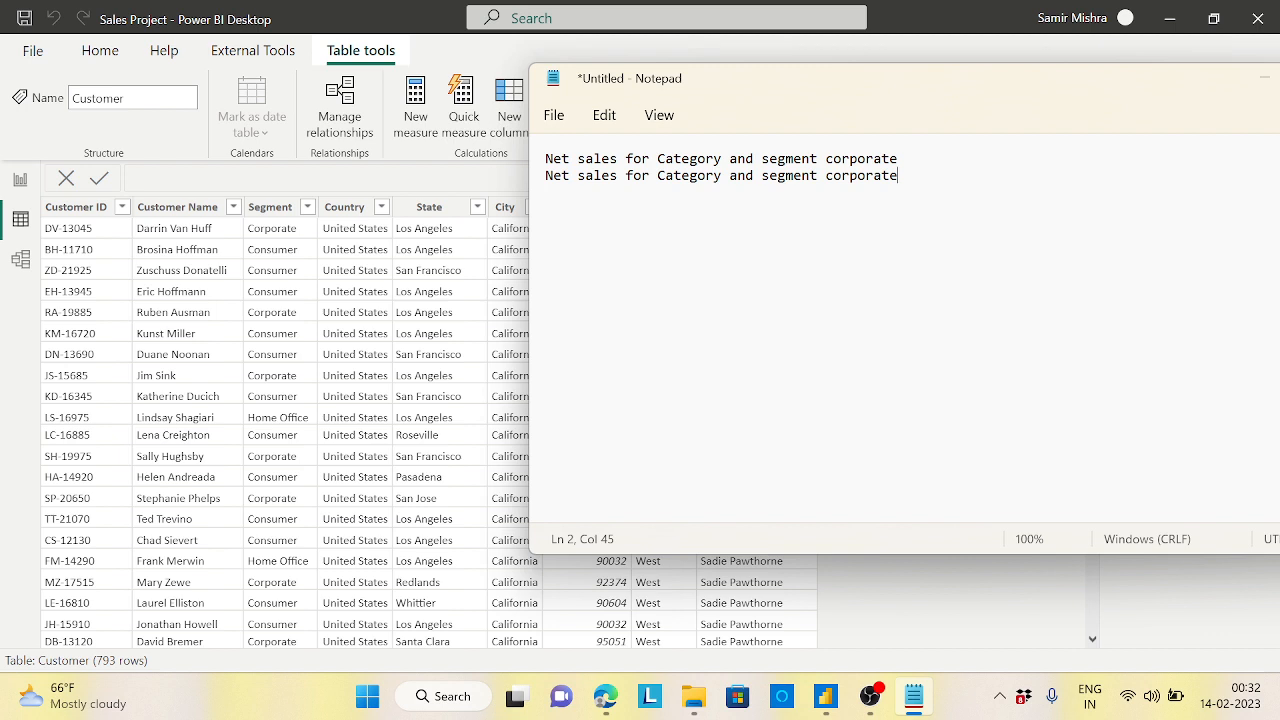
key(BackSpace)
key(BackSpace)
key(BackSpace)
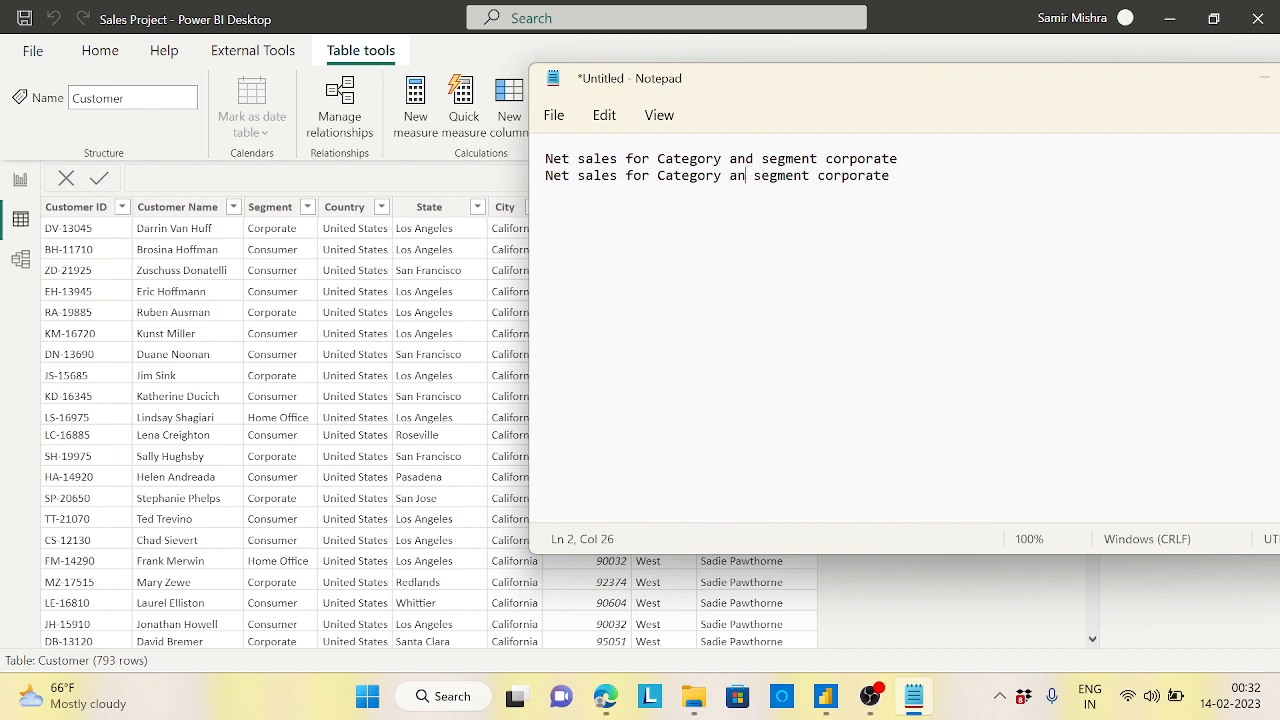
text(or)
drag(1043, 90, 894, 134)
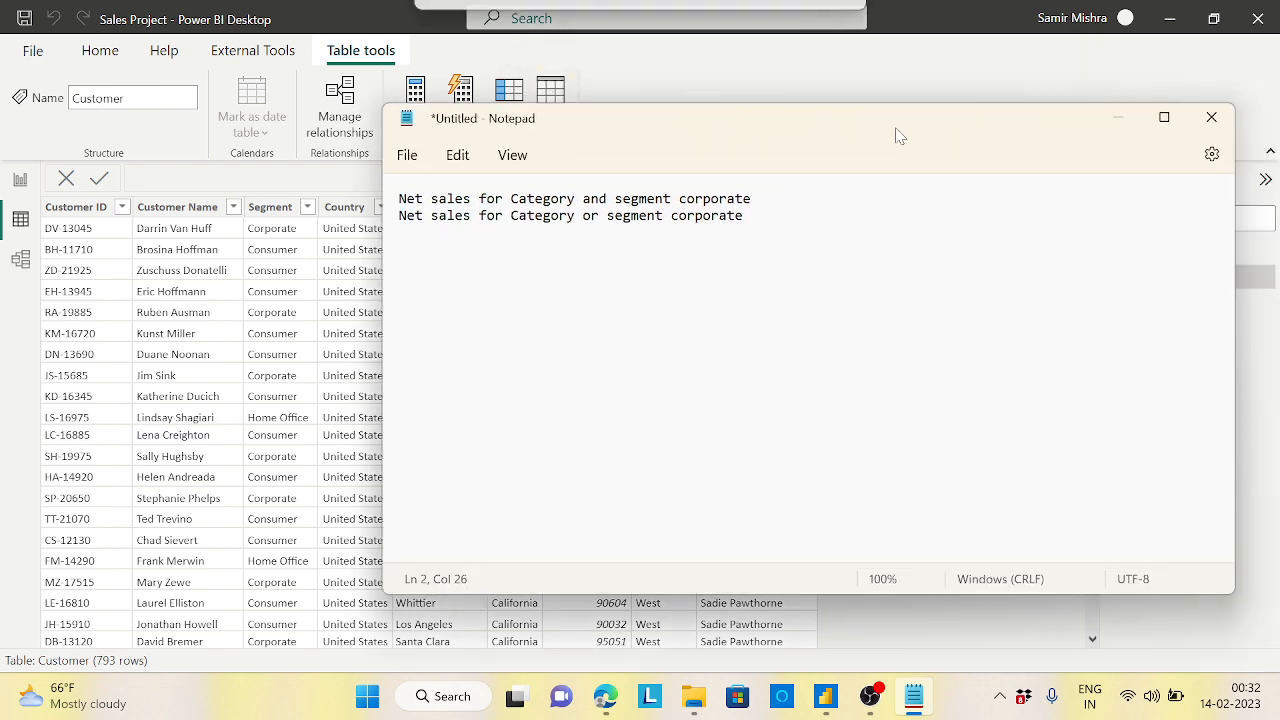
Step: Minimize Notepad, return to the report view and start a new measure named "NetSales Filter Example" in the Key Measures table
click(1118, 118)
click(20, 179)
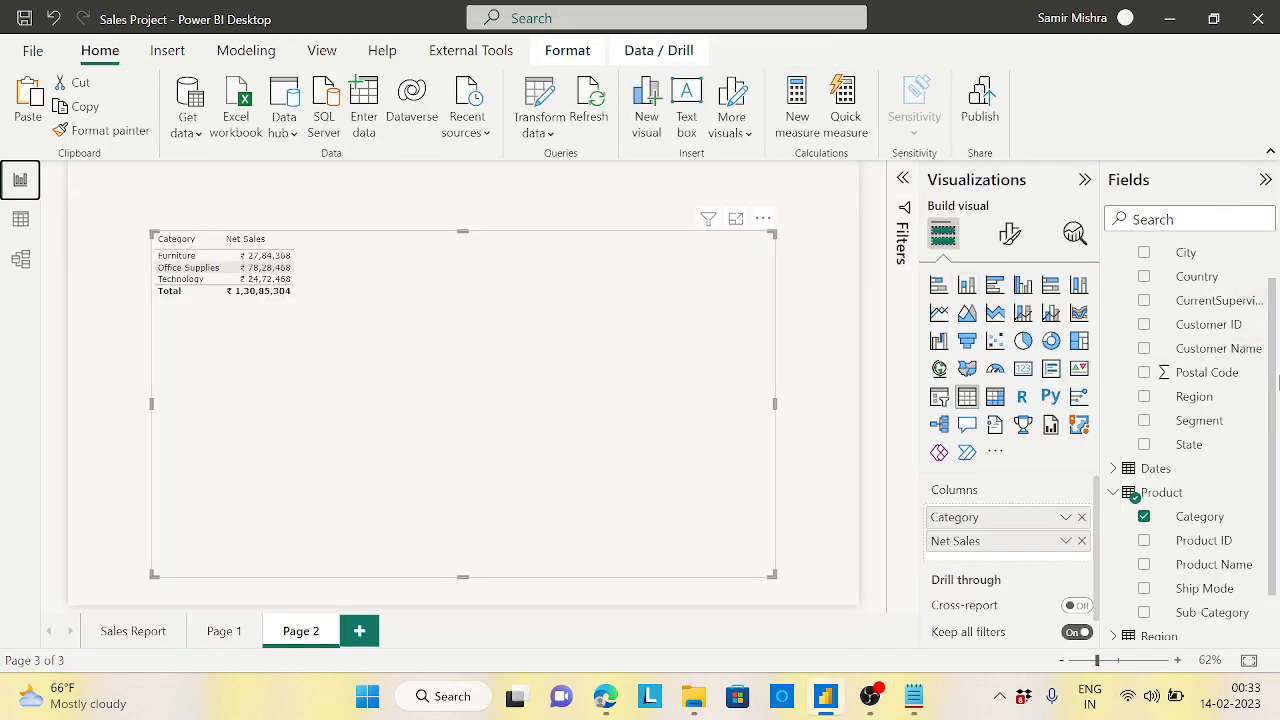
scroll(1275, 385, up, 2)
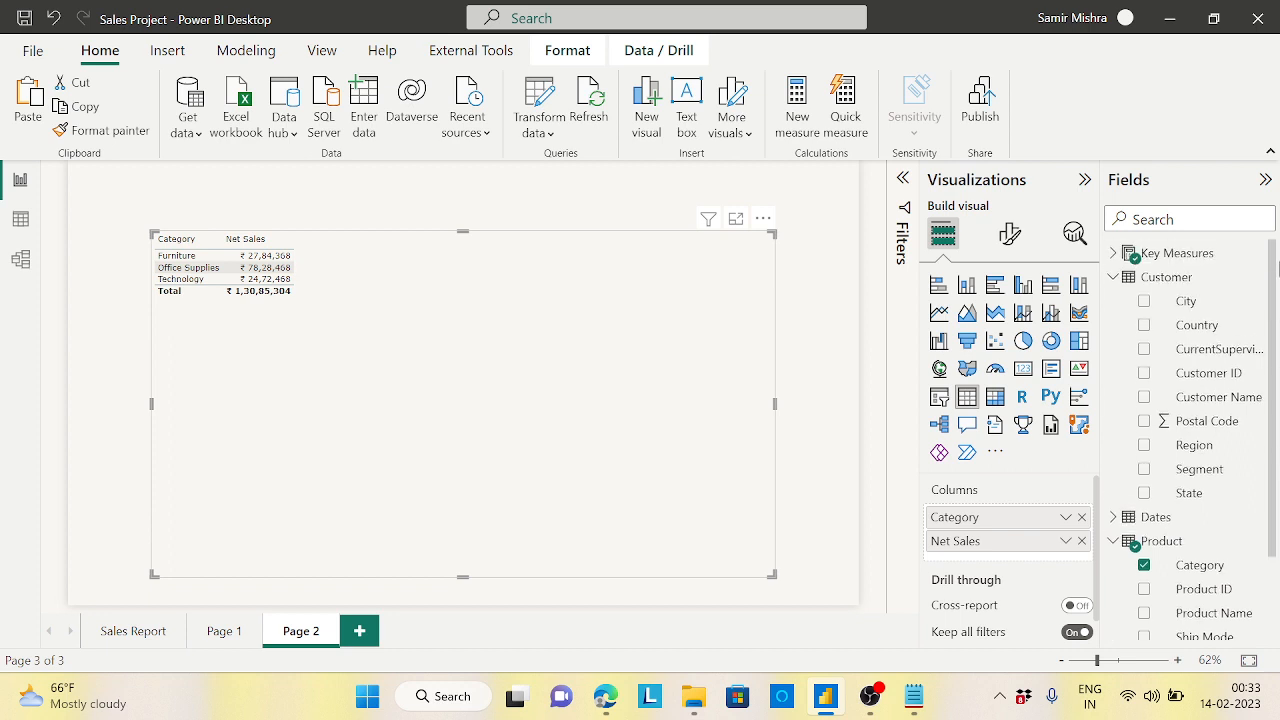
click(1114, 278)
click(1266, 254)
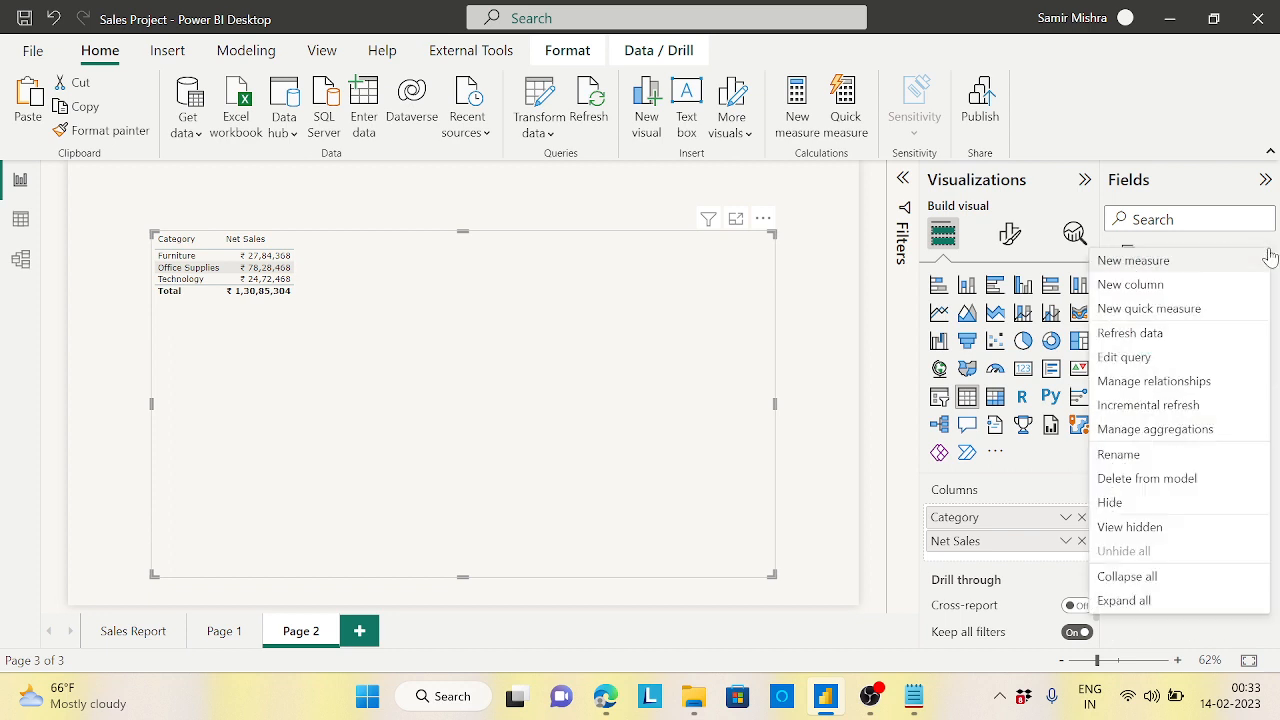
click(1136, 262)
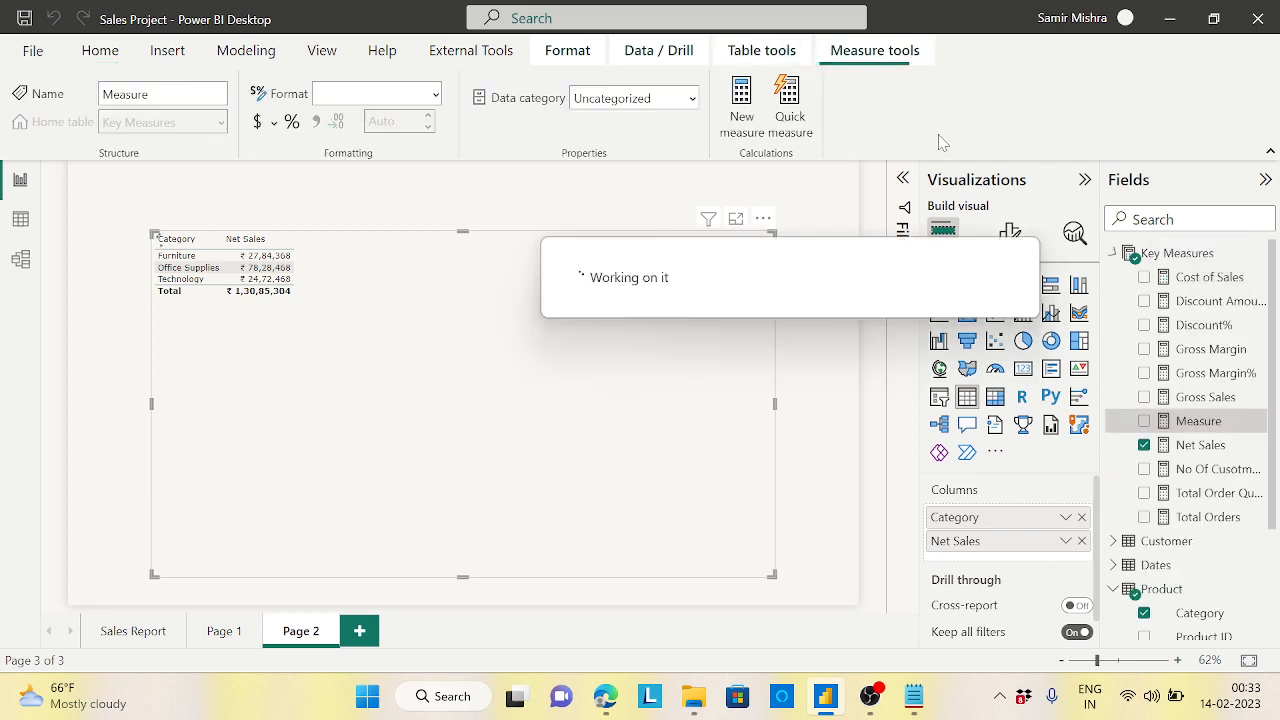
text(Net)
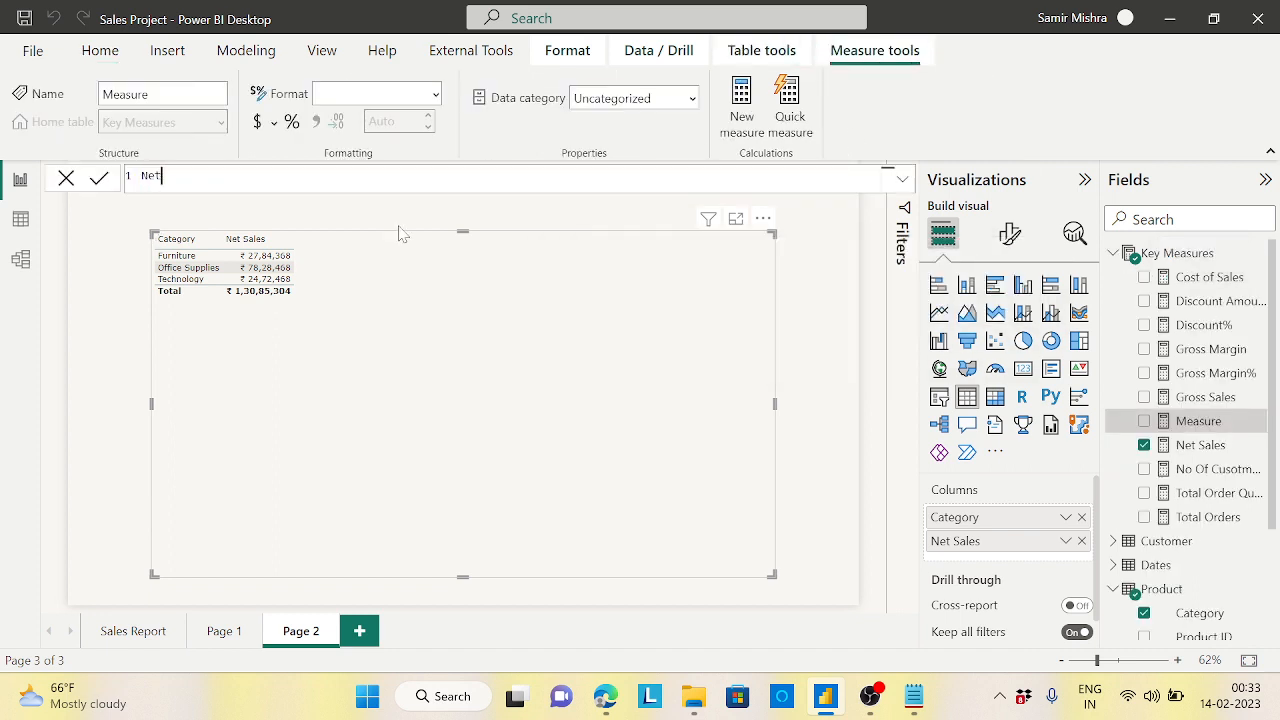
text(Sales Filter Example)
key(shift+Return)
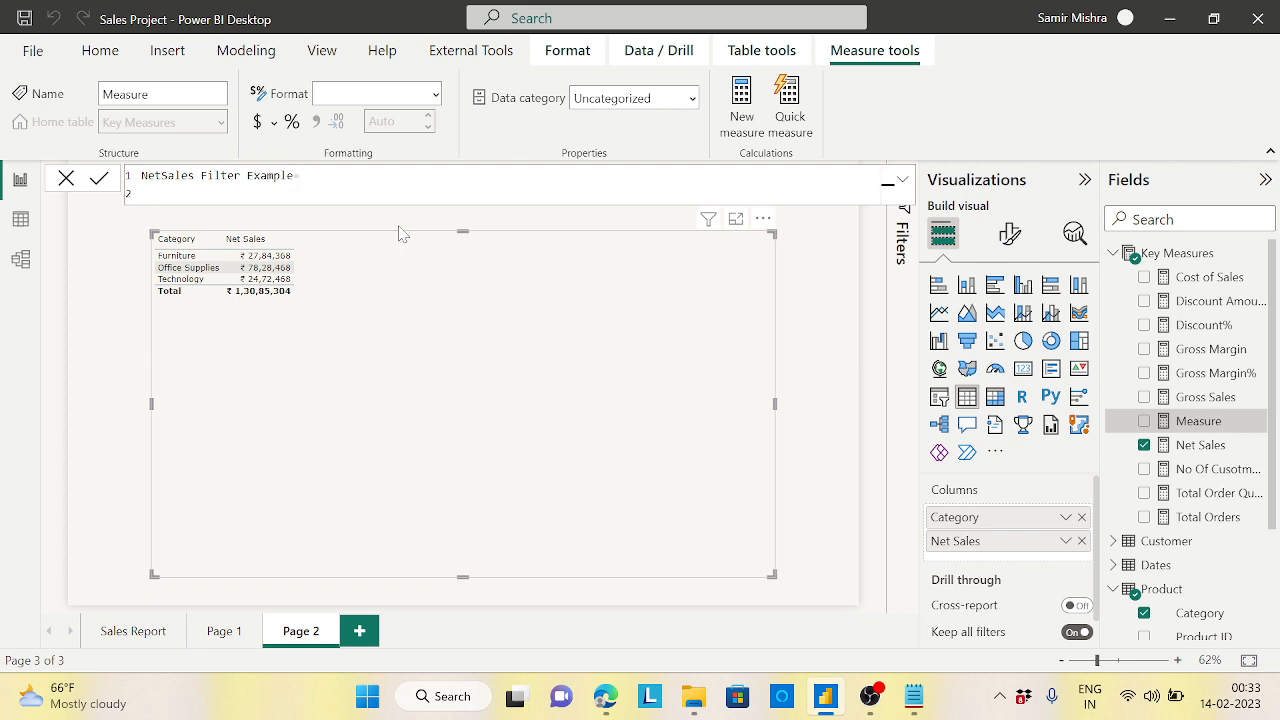
text(=)
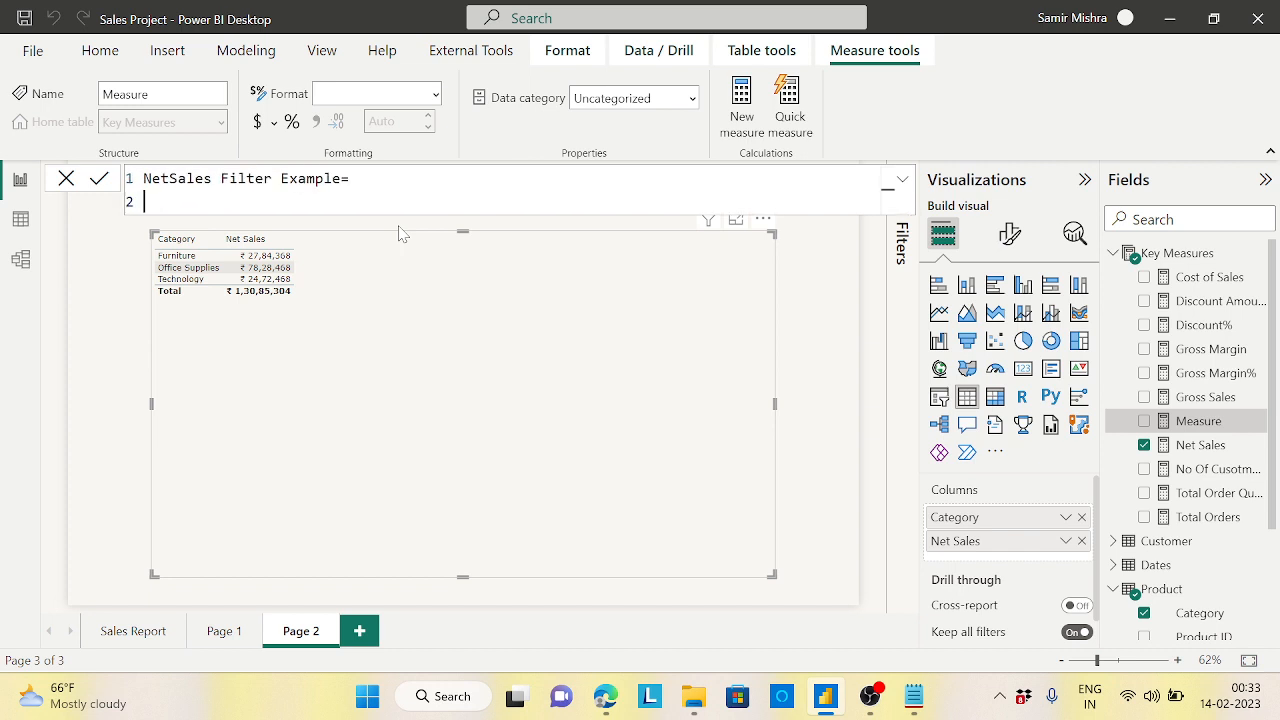
Step: Begin the measure's formula with CALCULATE and give [Net Sales] as the expression on its own line
text(CALCULATE()
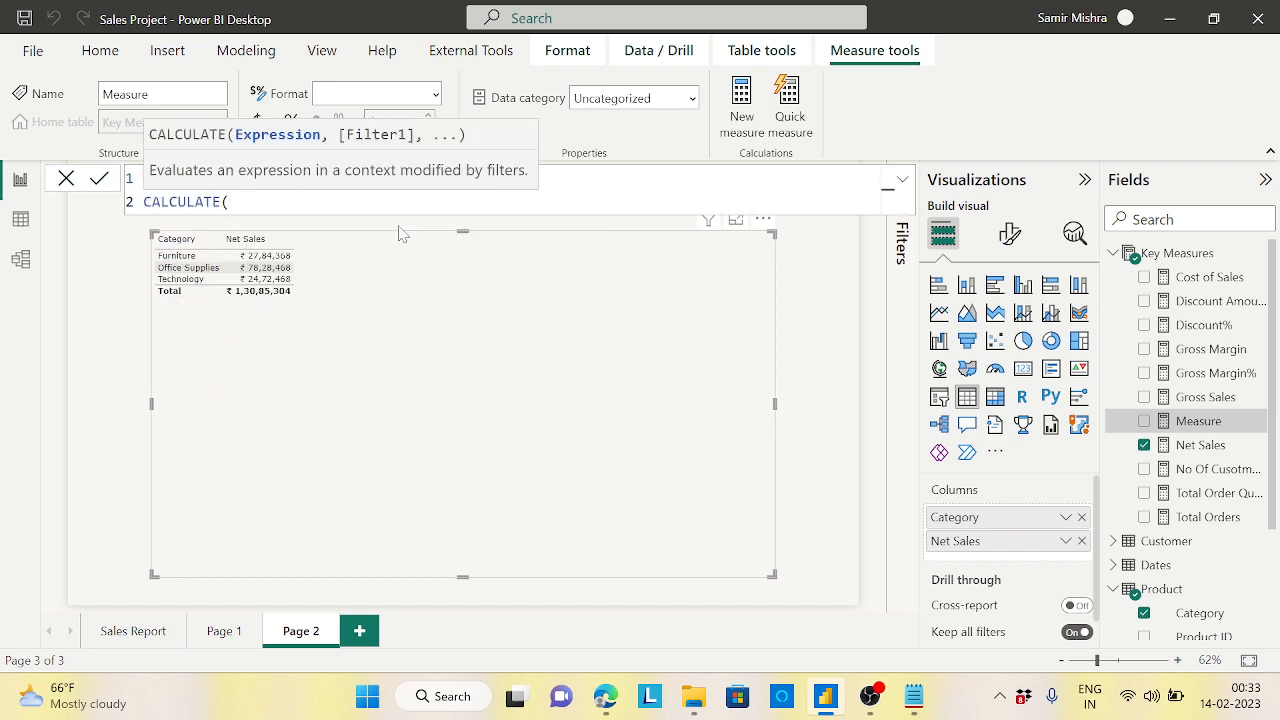
key(shift+Return)
text([ne)
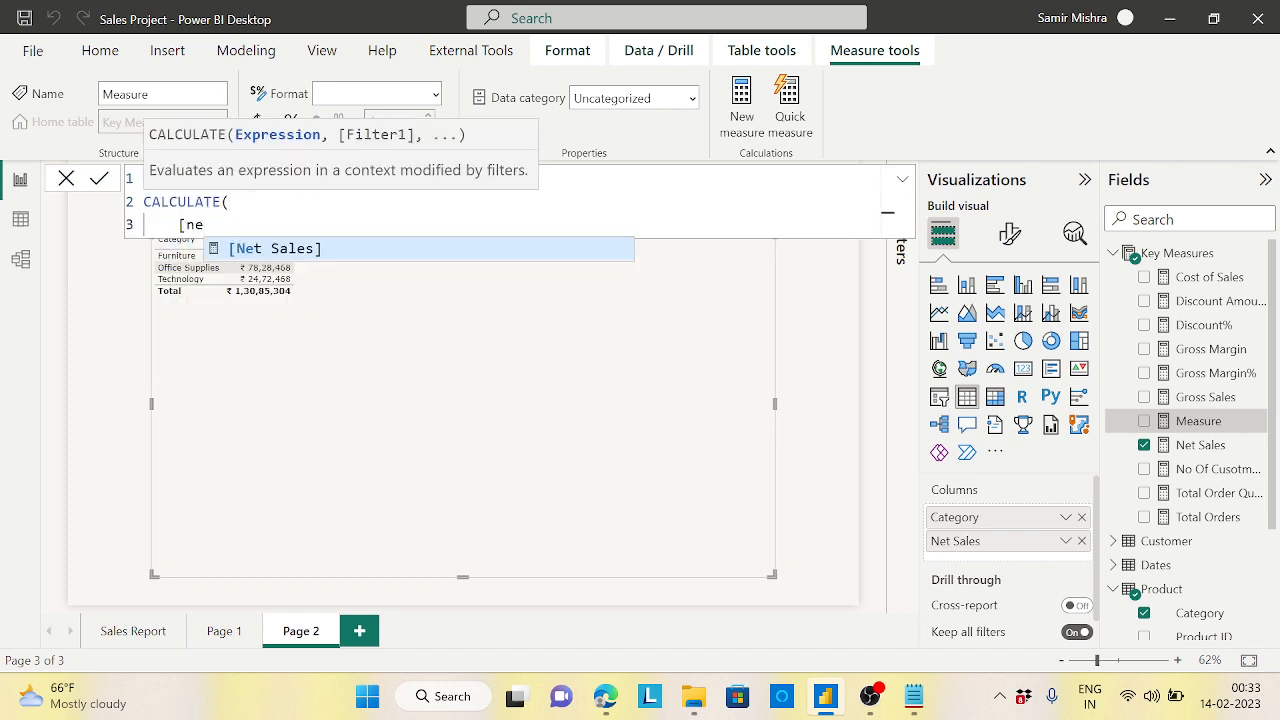
key(Tab)
text(,)
key(shift+Return)
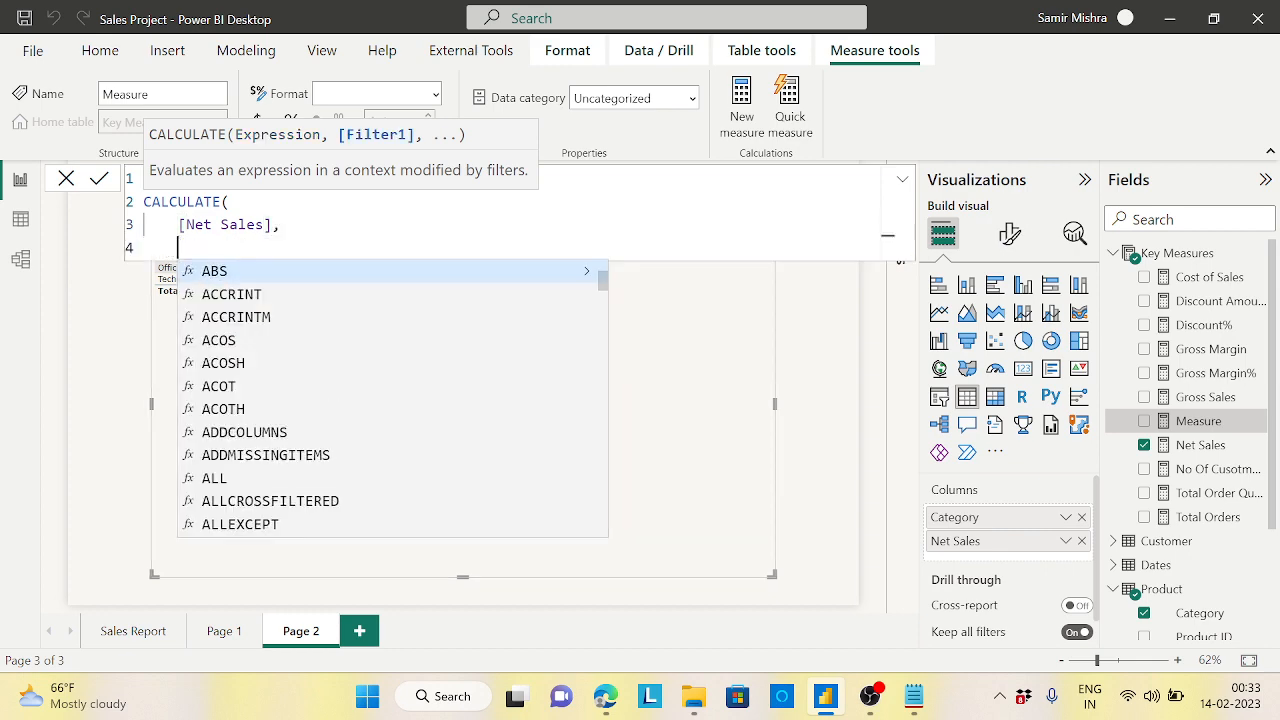
Step: Recheck the note in Notepad, return to Power BI and add 'Product'[Category]="Furniture" as the first CALCULATE filter, ending with a comma
key(alt+Tab)
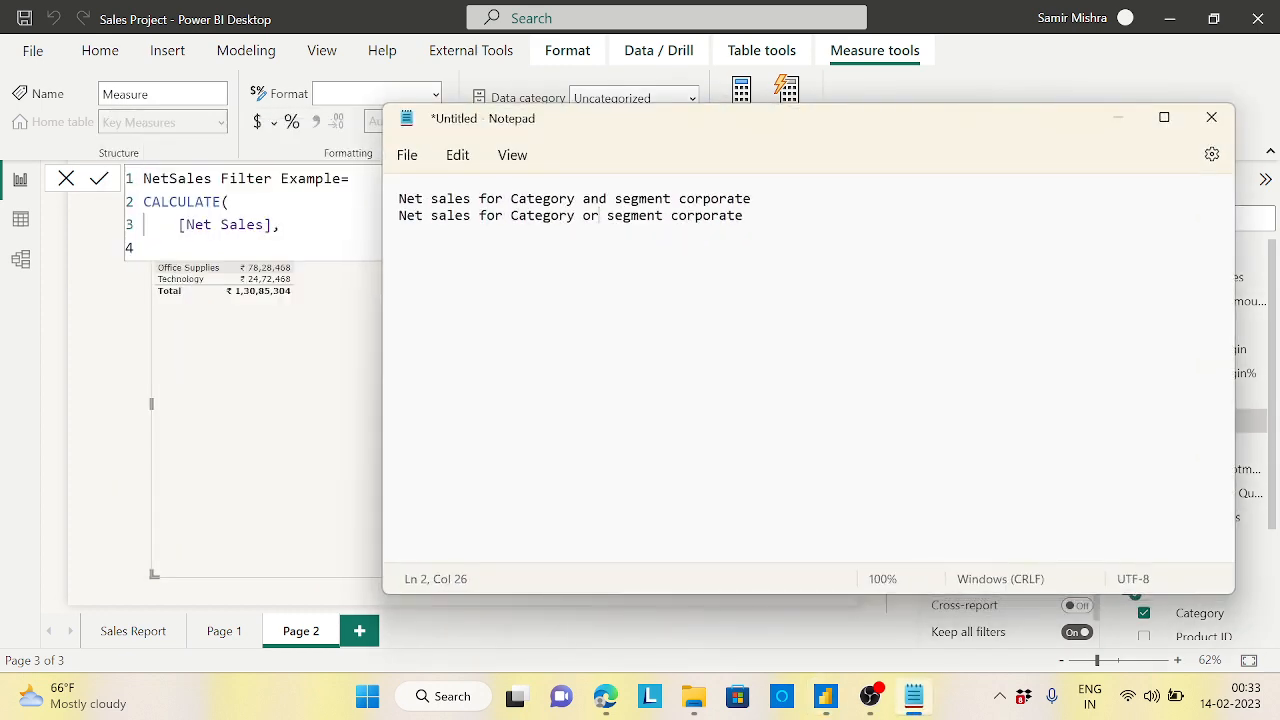
click(1118, 118)
text(prod)
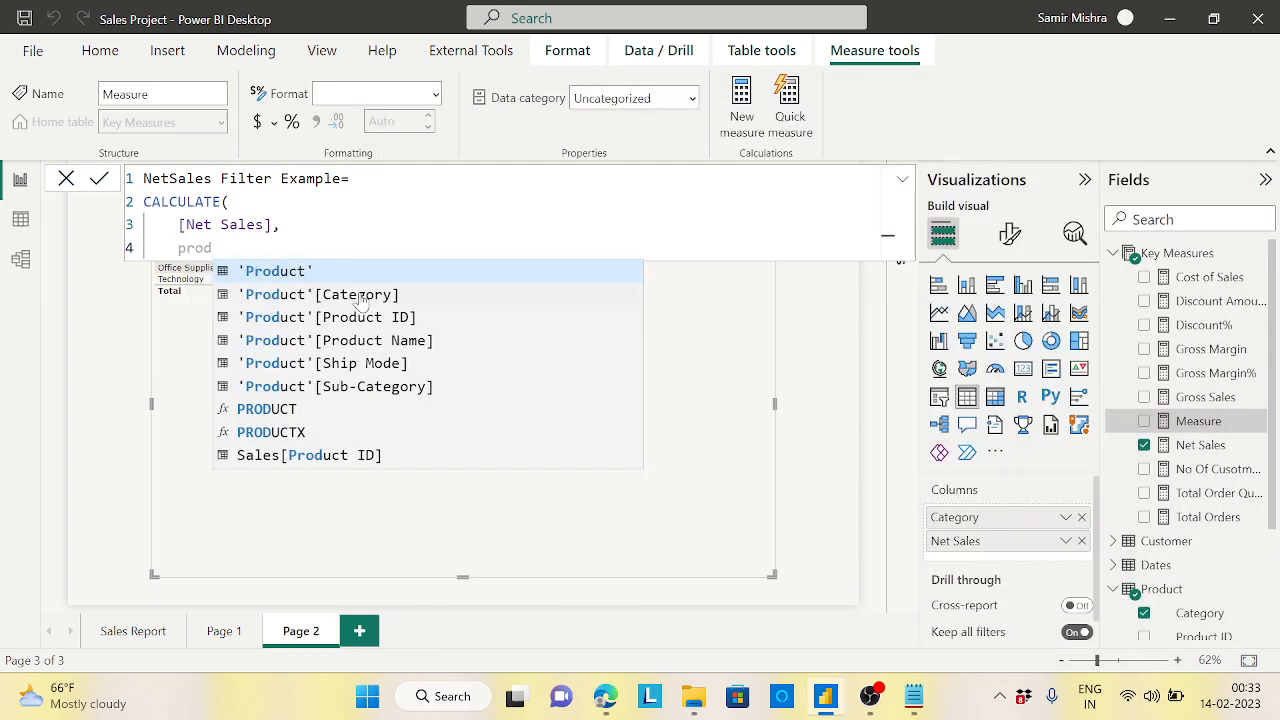
click(359, 296)
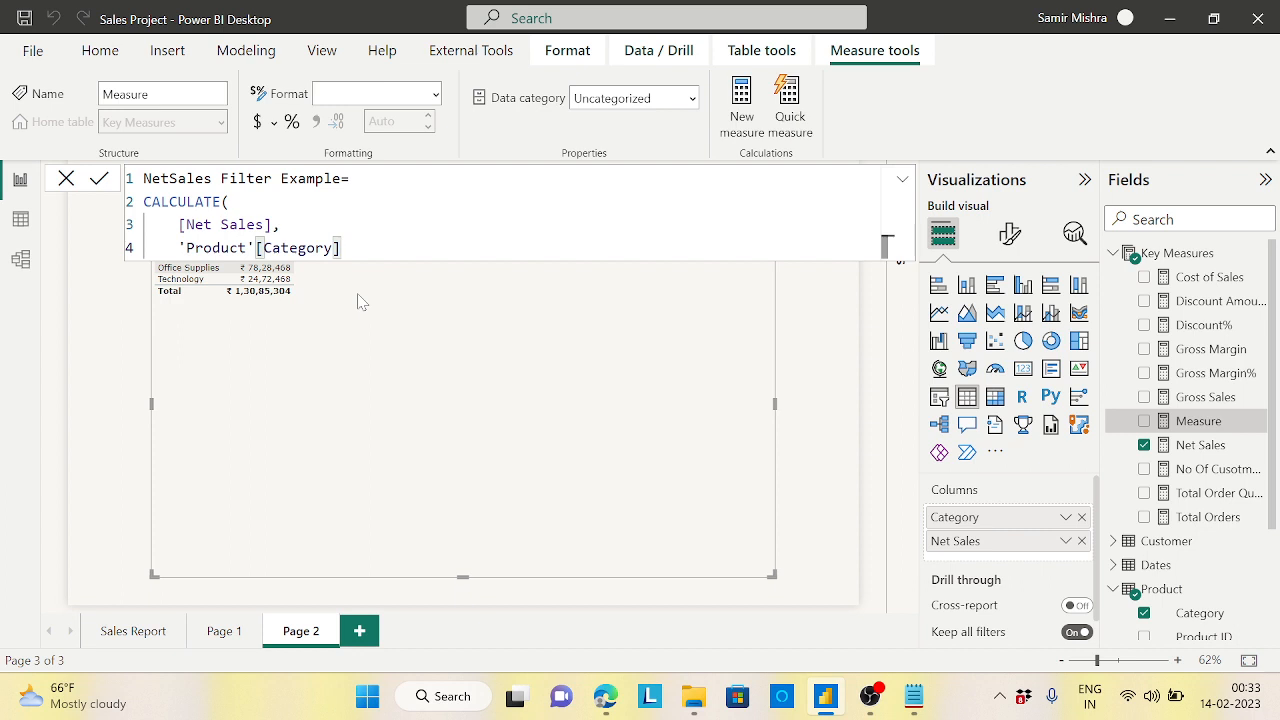
text(="Furnot)
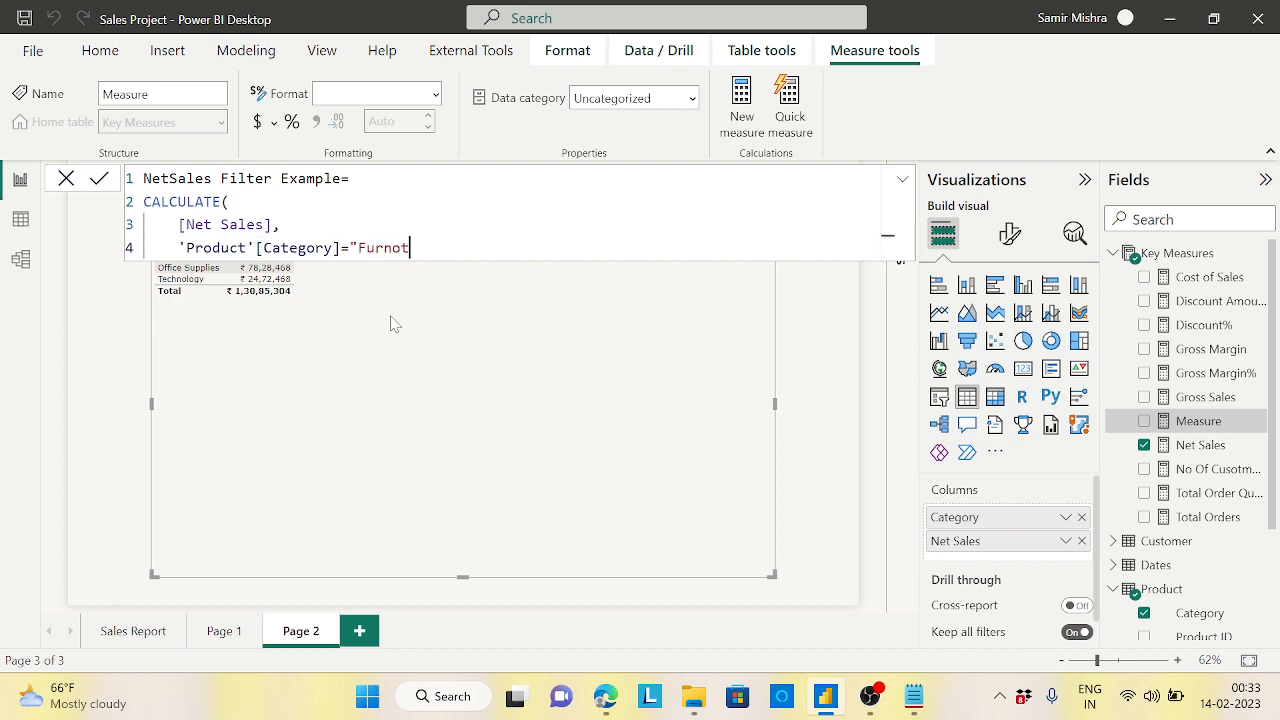
key(BackSpace)
key(BackSpace)
text(iture",)
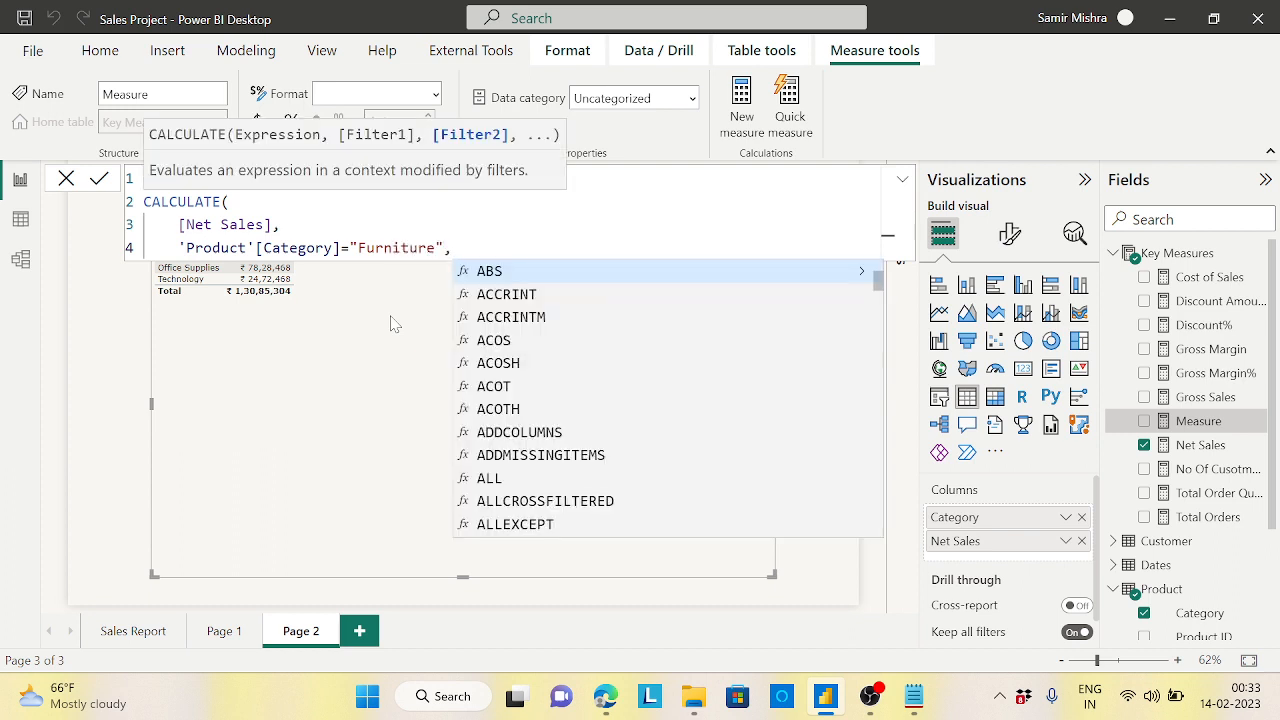
Step: Add Customer[Segment]="Corporate" as the second filter on its own line, close the parenthesis and commit the measure
key(shift+Return)
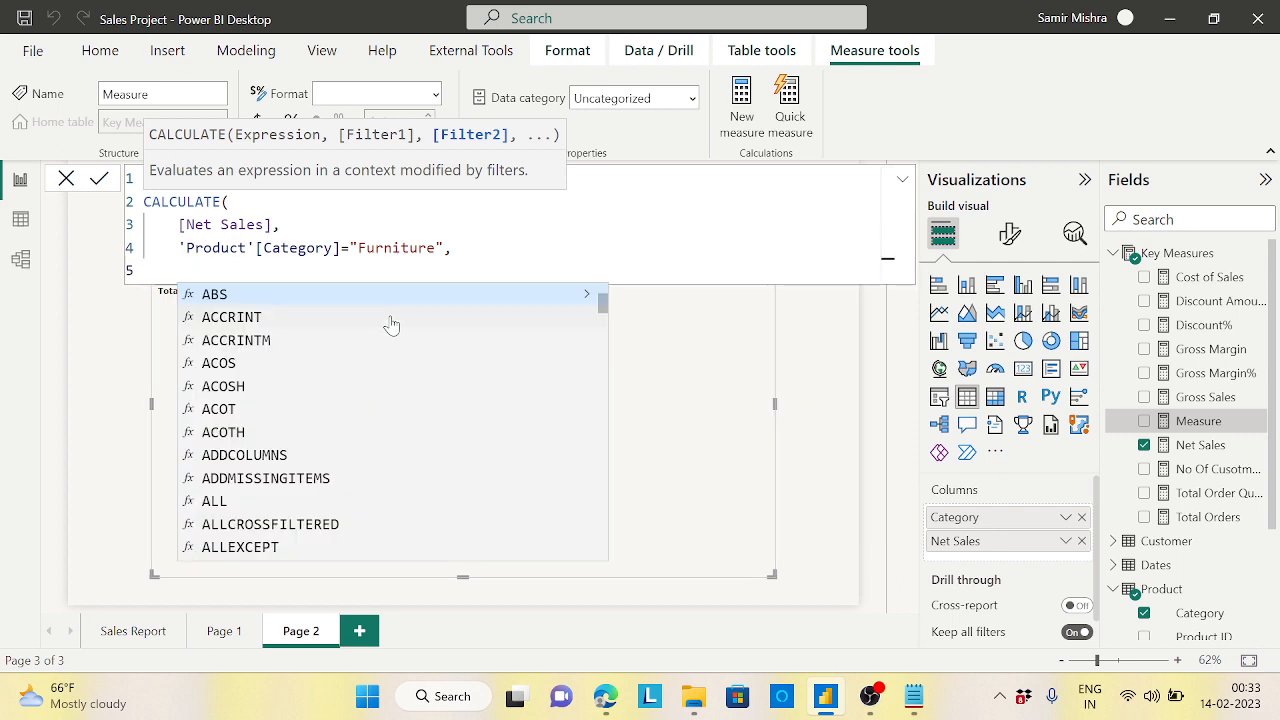
text(seg)
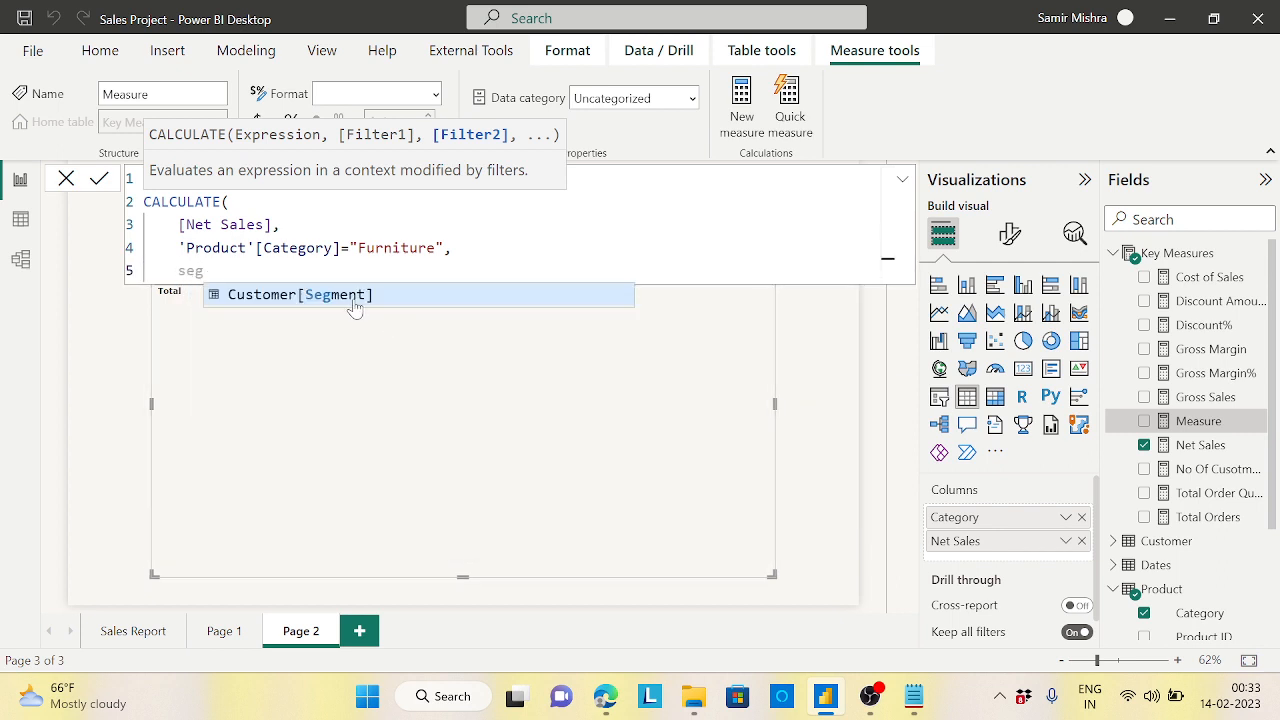
click(353, 301)
text(=")
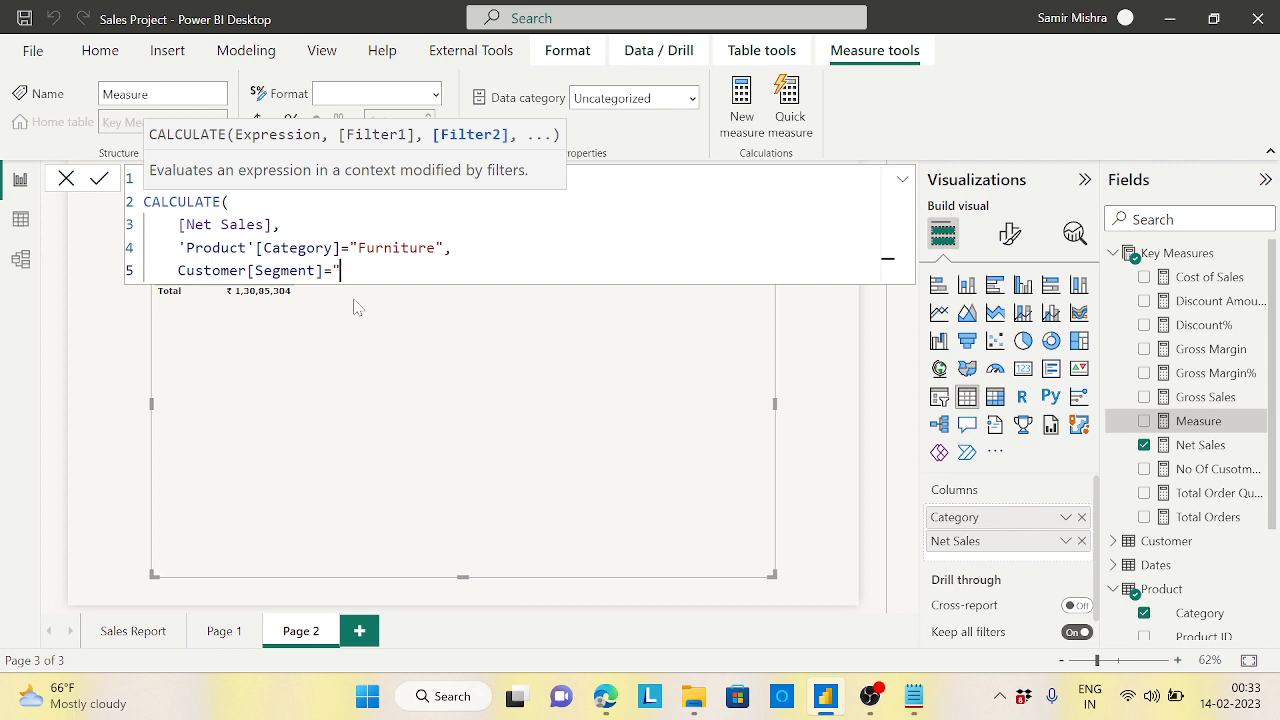
text(Corporate")
key(shift+Return)
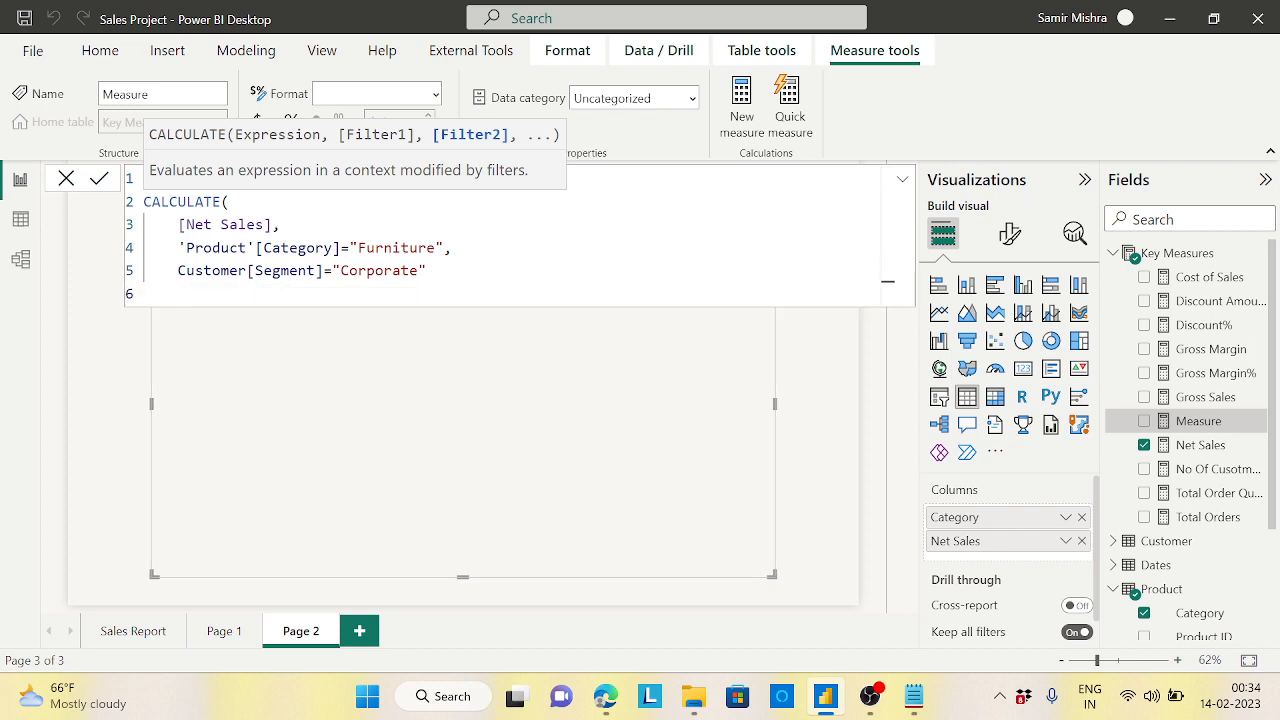
text())
key(Return)
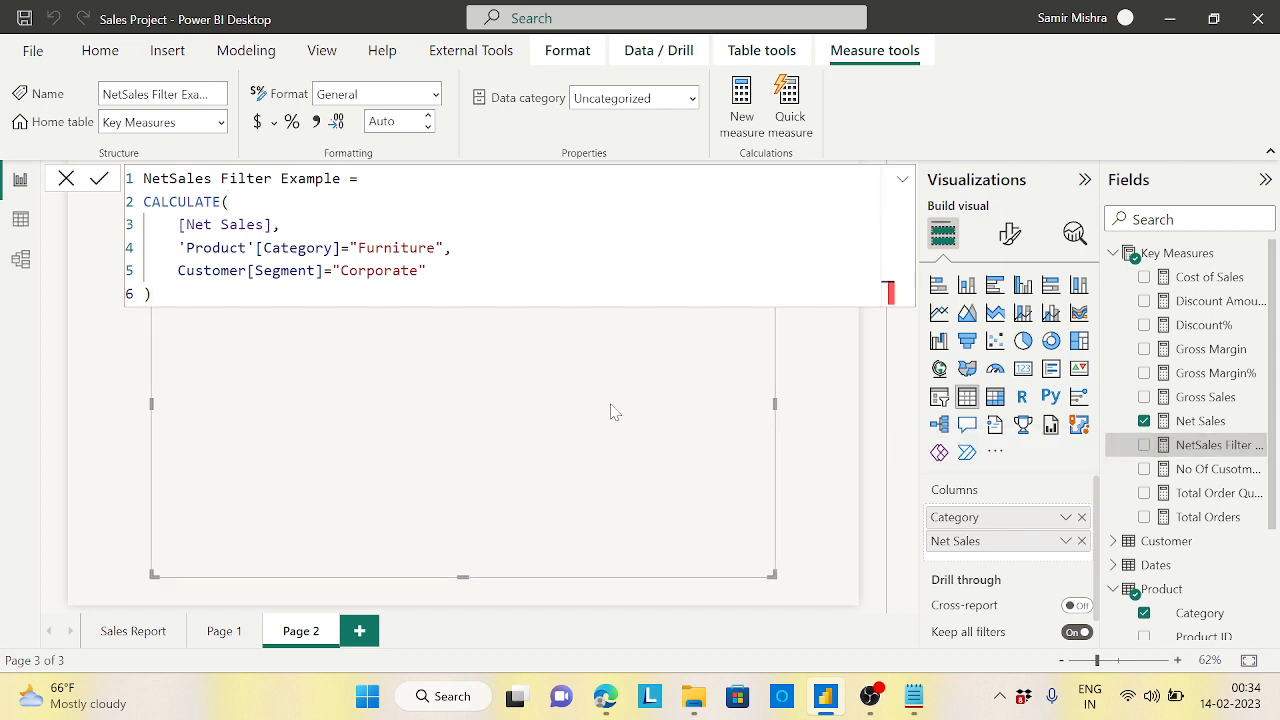
Step: Add the NetSales Filter Example measure to the Category and Net Sales table visual and close the formula editor
drag(1215, 445, 439, 365)
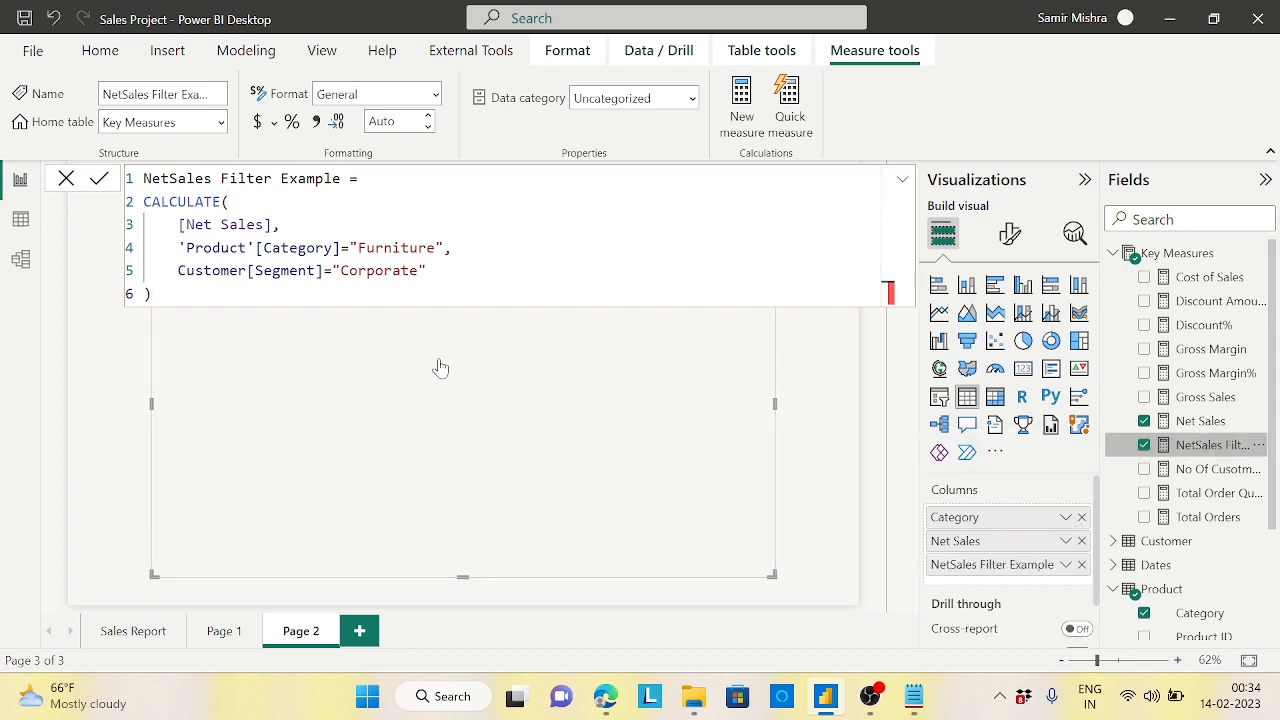
click(1166, 253)
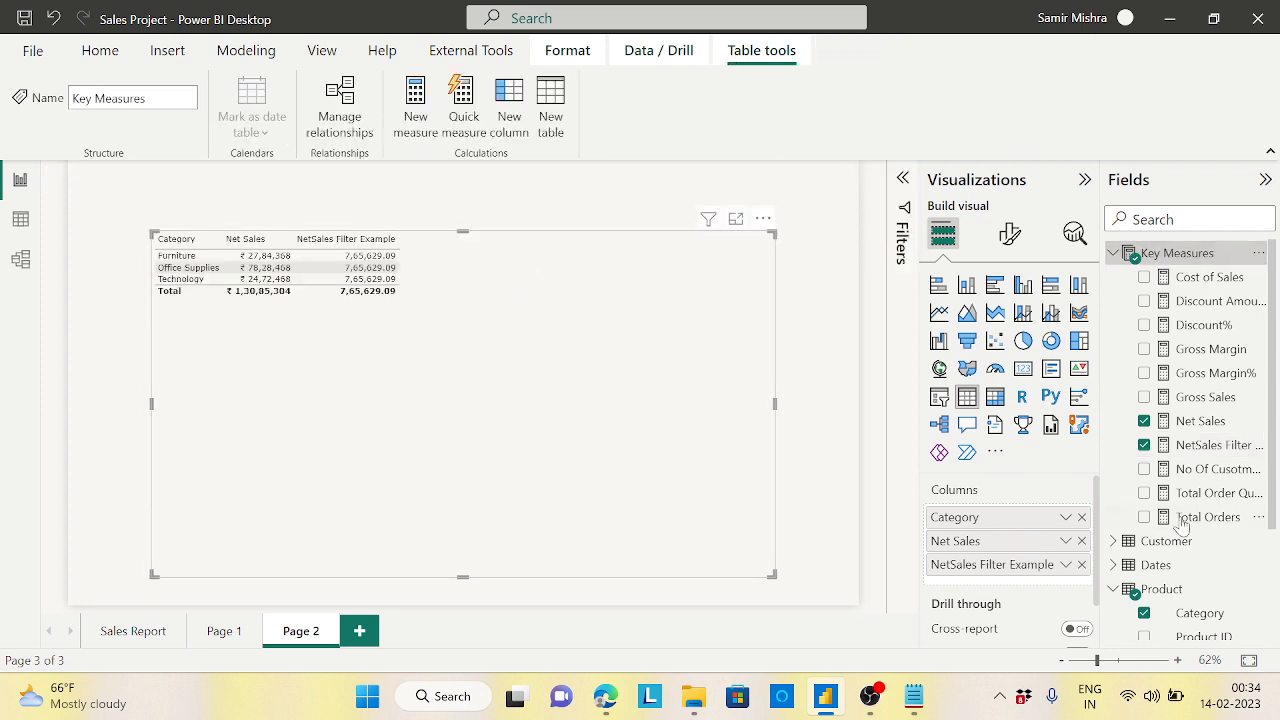
Step: Try to join the Category and Segment filters of NetSales Filter Example on one line with && instead of the comma
click(1210, 445)
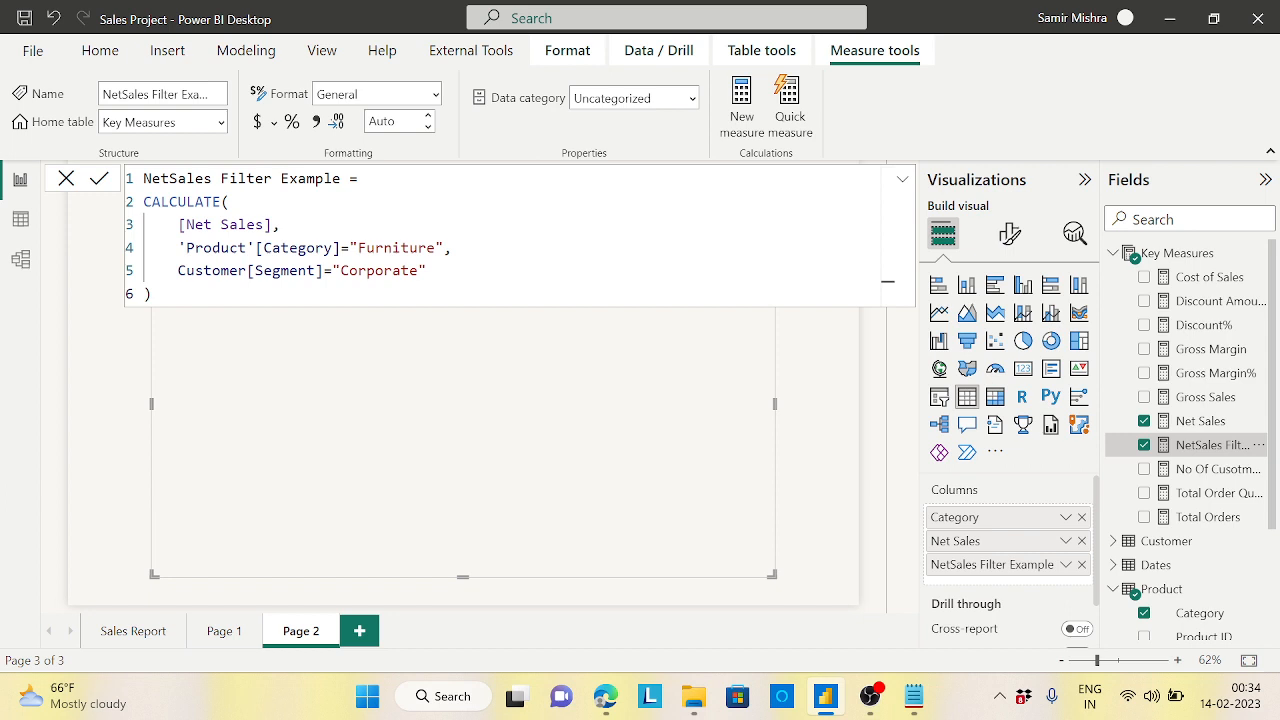
drag(454, 248, 443, 248)
drag(178, 248, 153, 293)
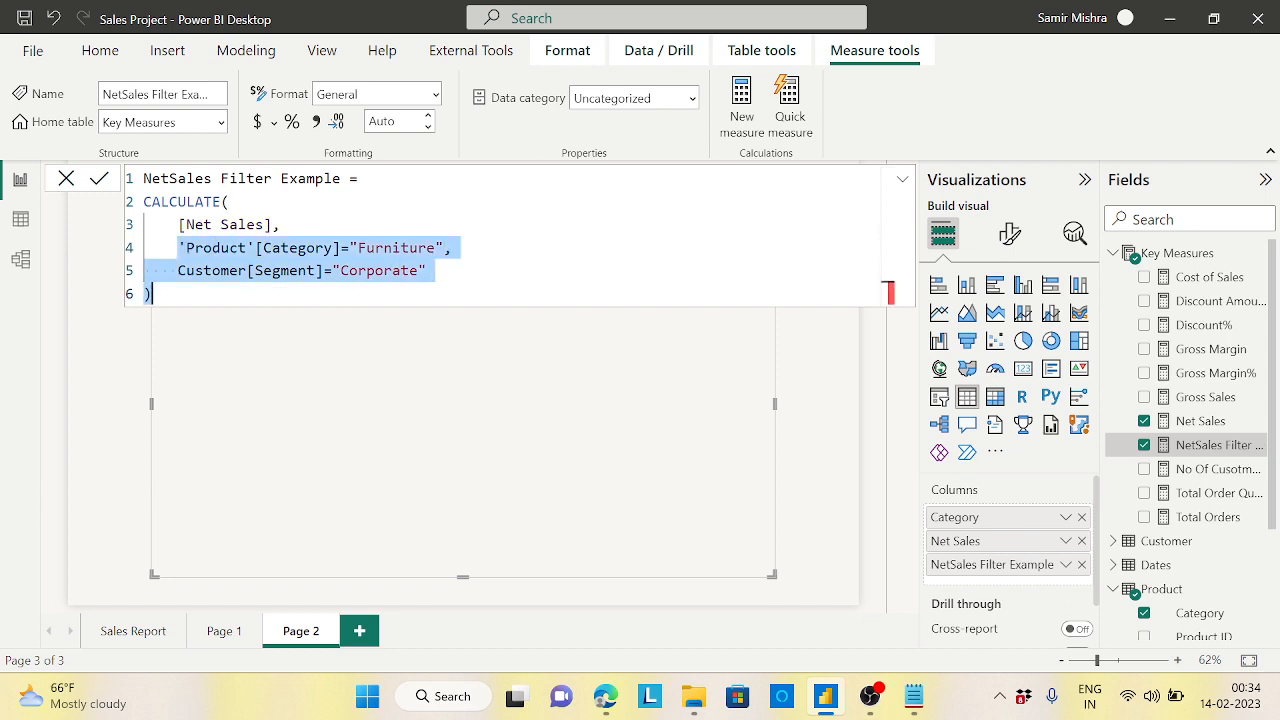
click(454, 248)
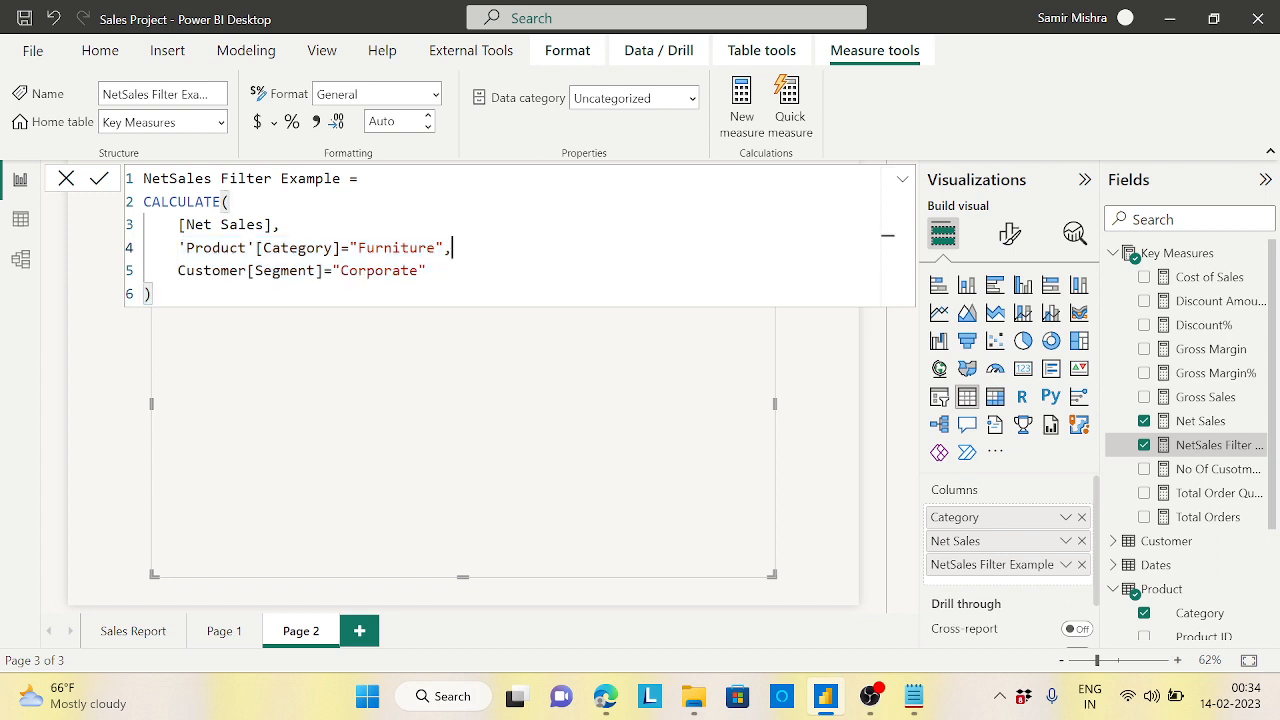
key(BackSpace)
click(178, 271)
key(BackSpace)
key(BackSpace)
key(BackSpace)
key(BackSpace)
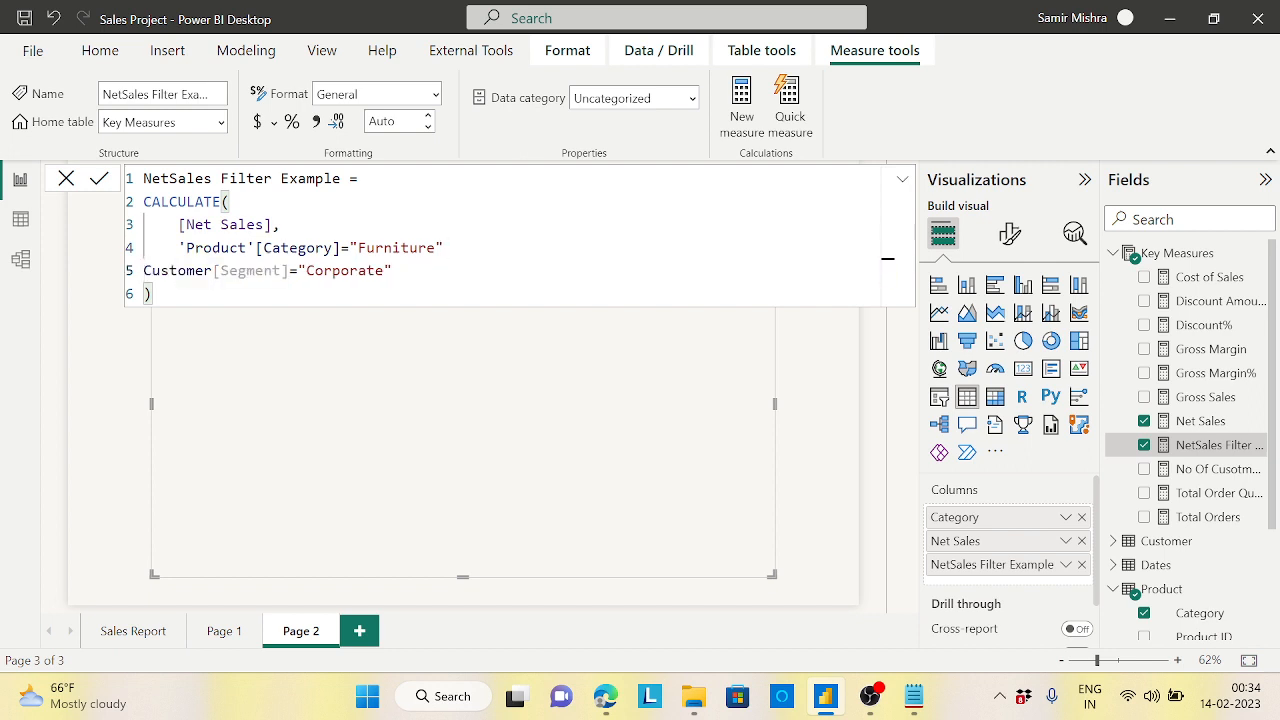
key(BackSpace)
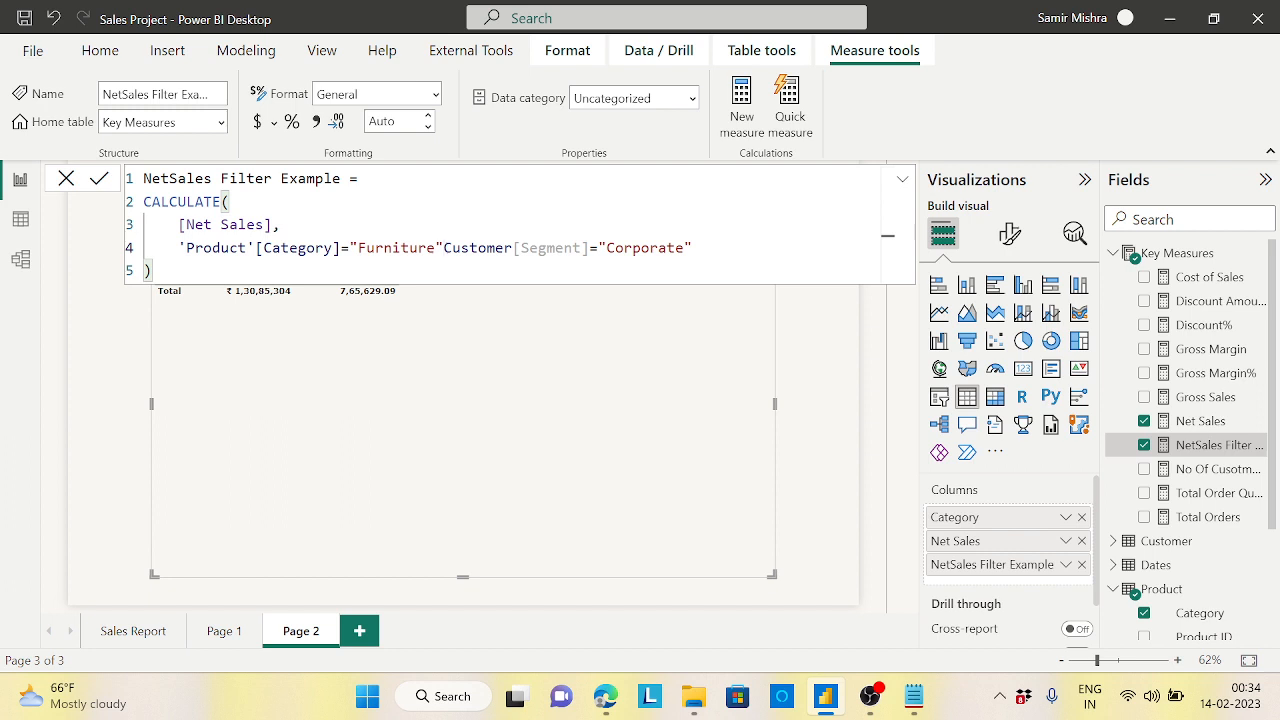
text(&&)
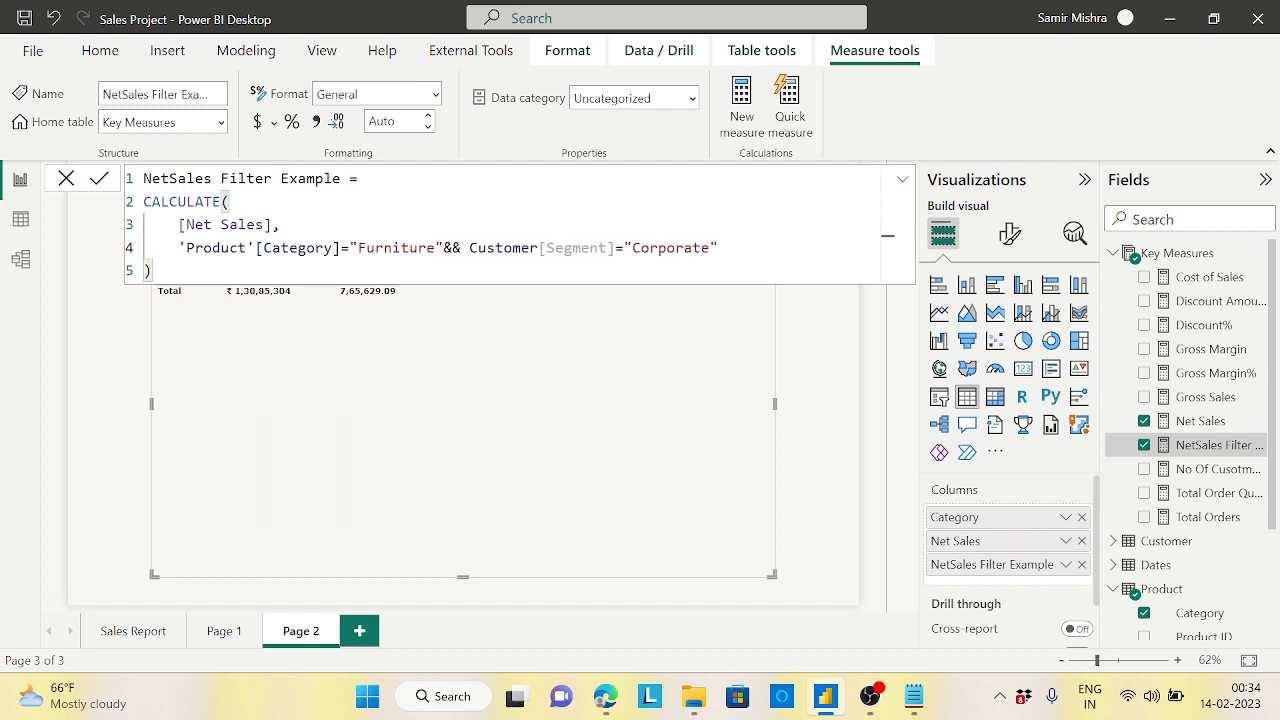
click(443, 248)
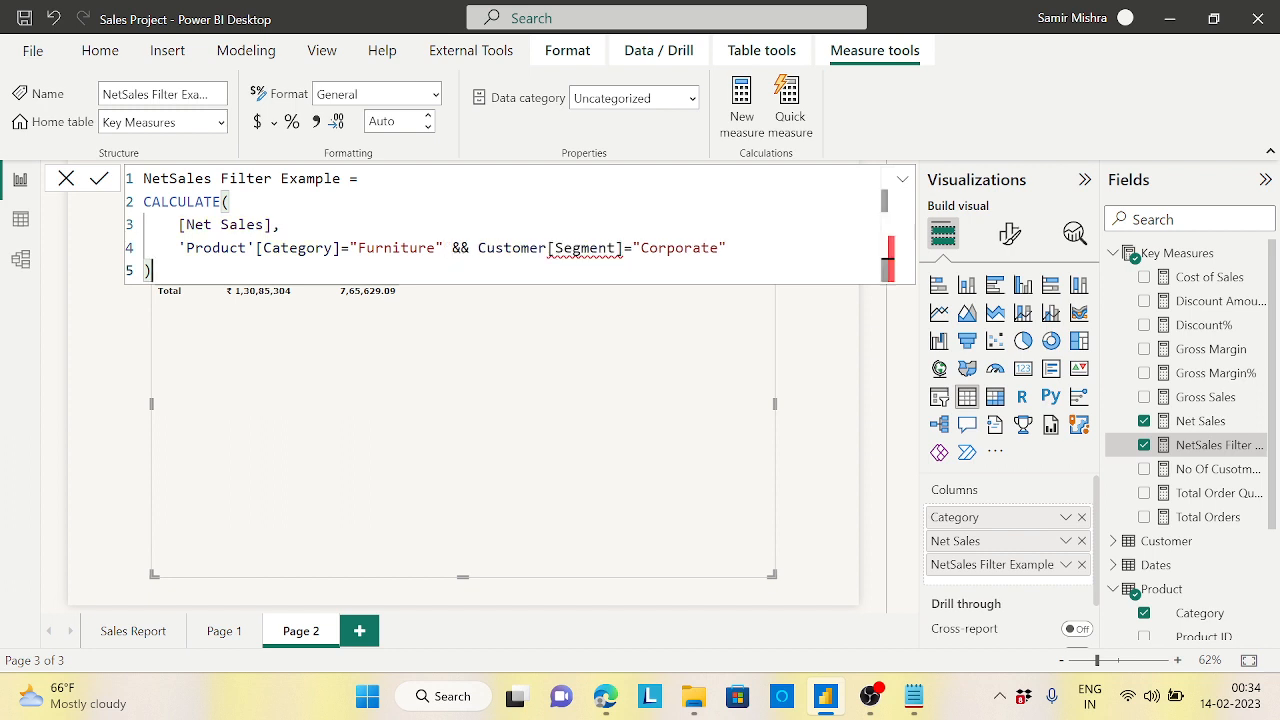
key(Return)
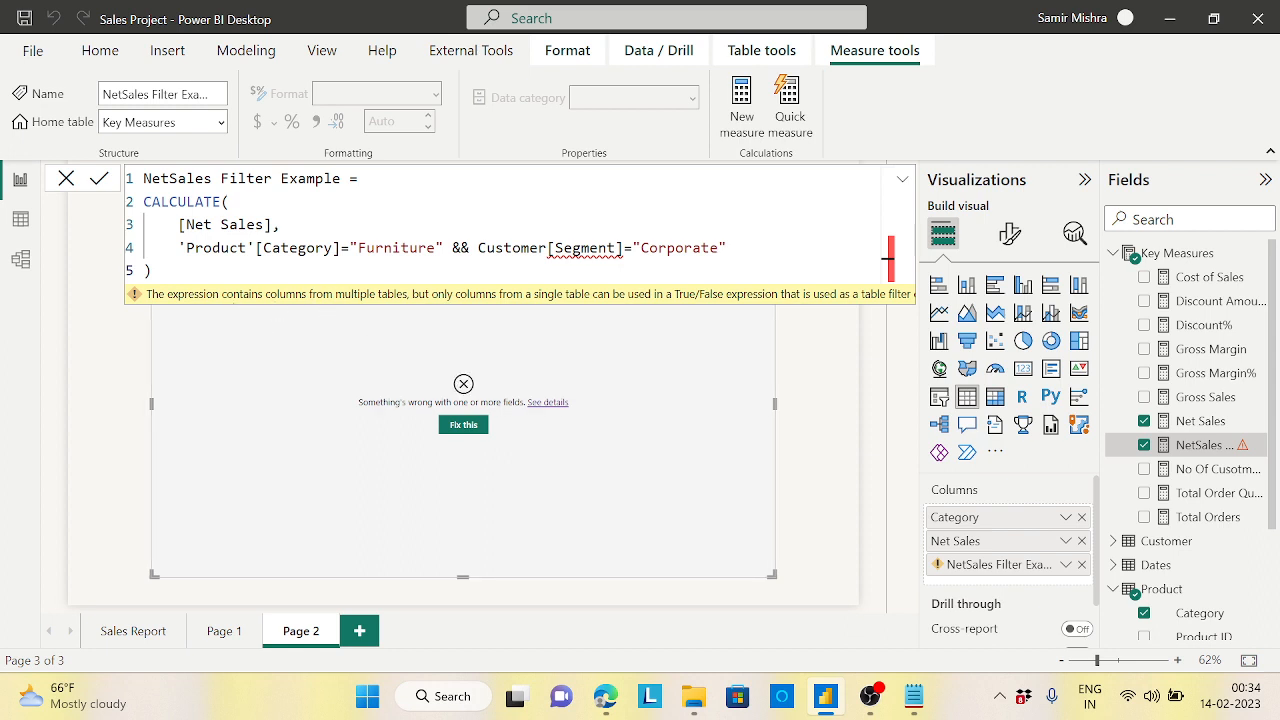
Step: Replace the && with a comma, put the Customer[Segment] filter back on its own line and commit the measure
drag(179, 248, 727, 248)
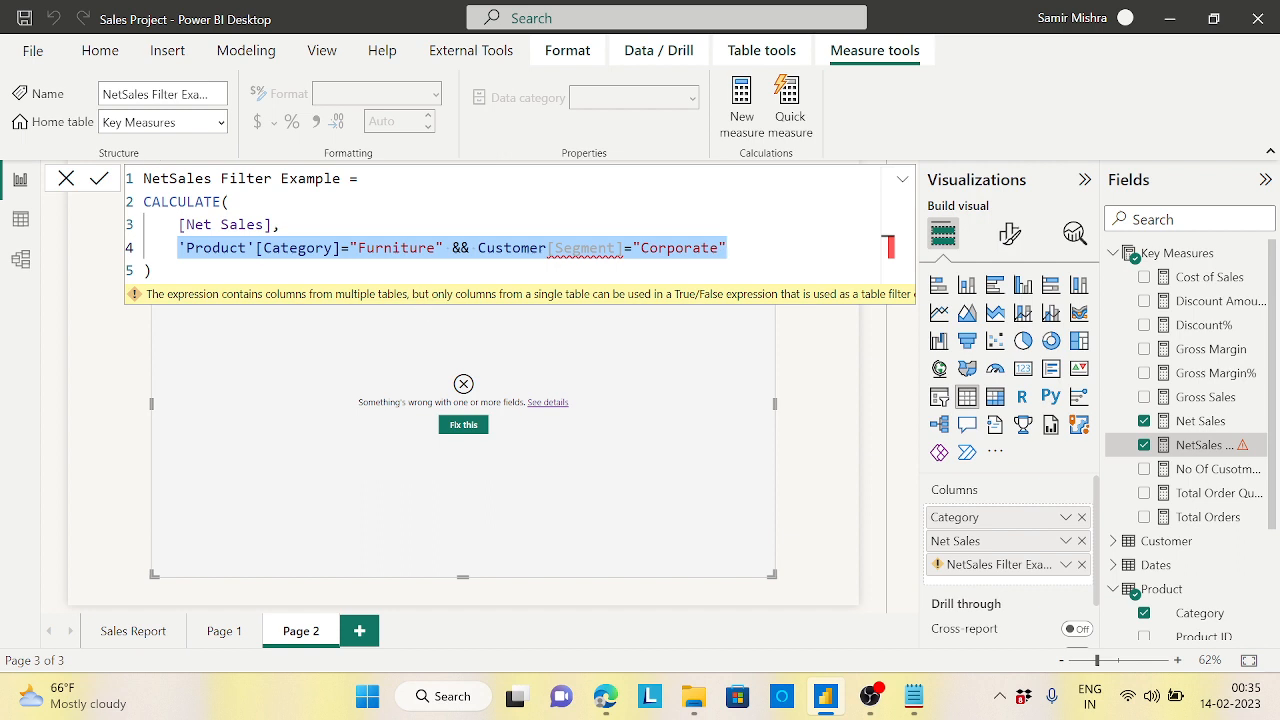
click(478, 247)
key(BackSpace)
key(BackSpace)
key(BackSpace)
key(BackSpace)
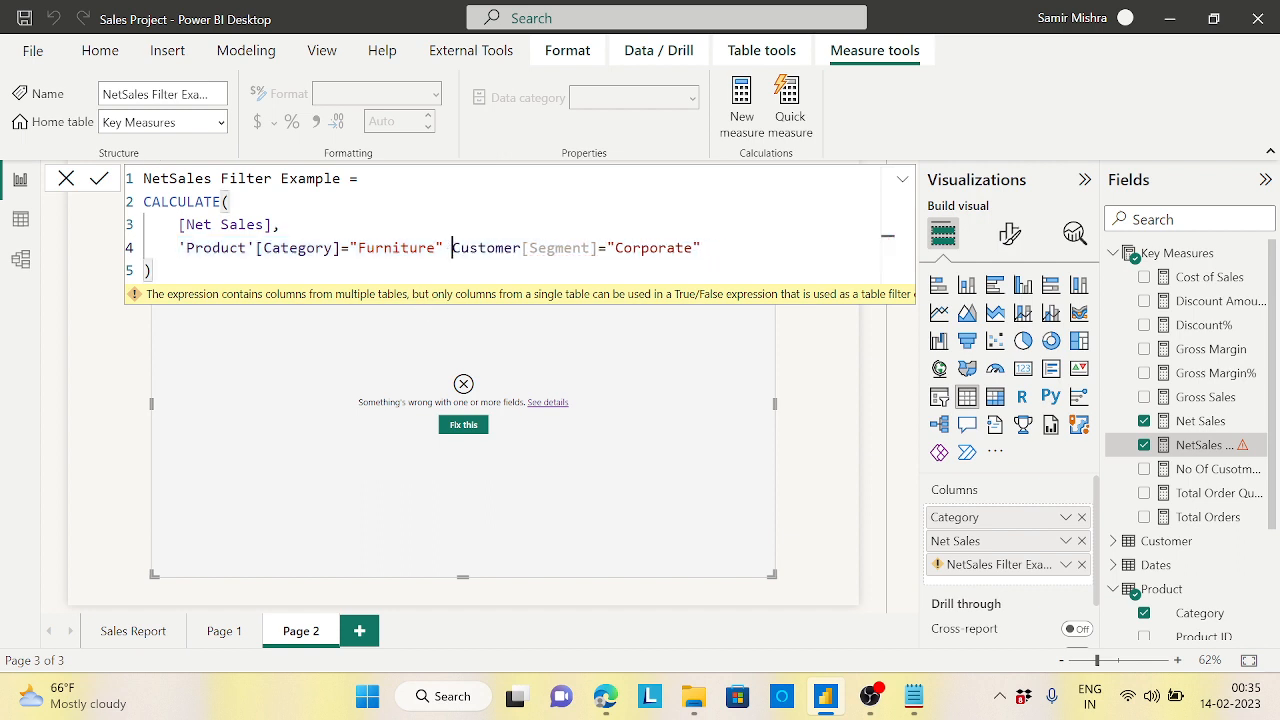
text(,)
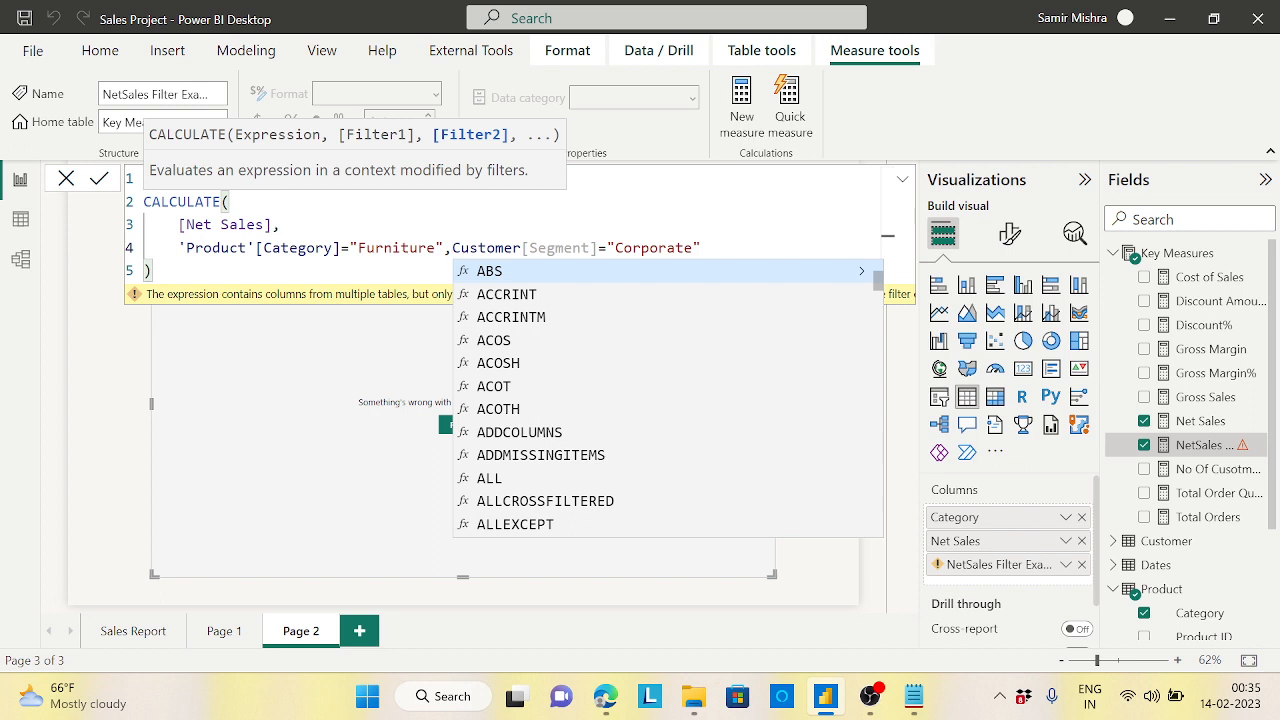
key(shift+Return)
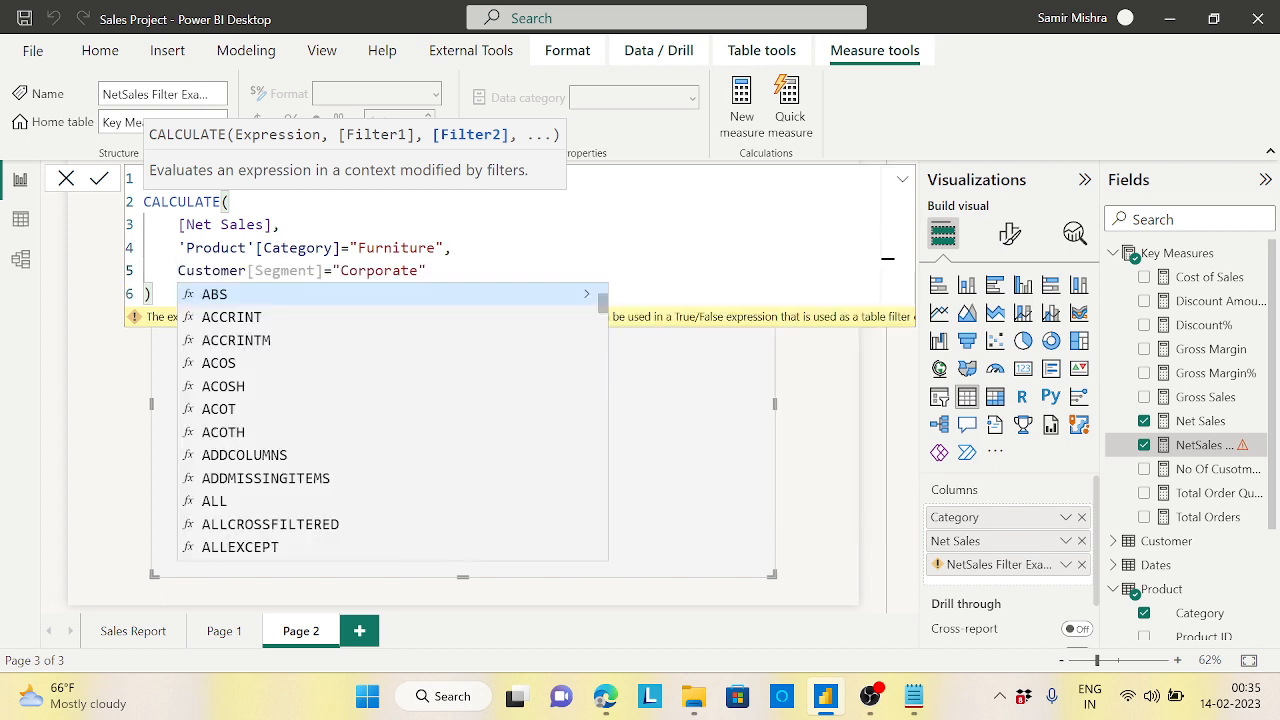
click(366, 248)
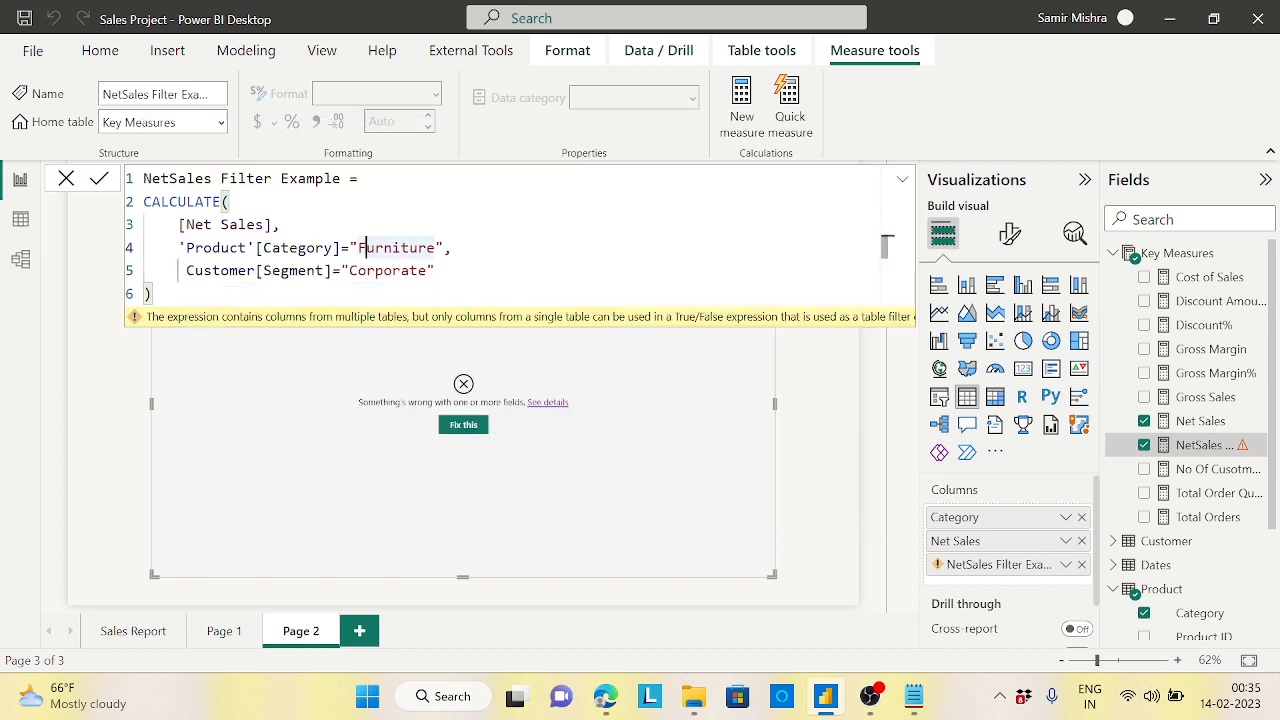
key(Down)
click(189, 293)
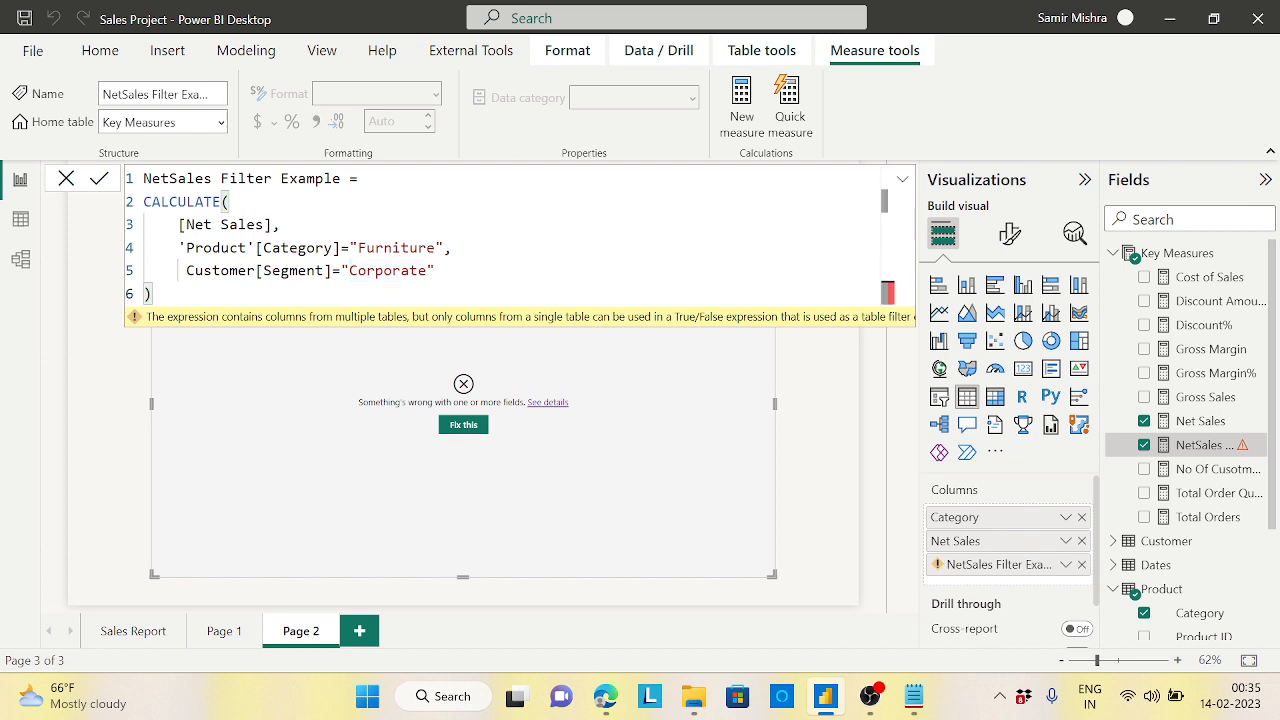
key(Return)
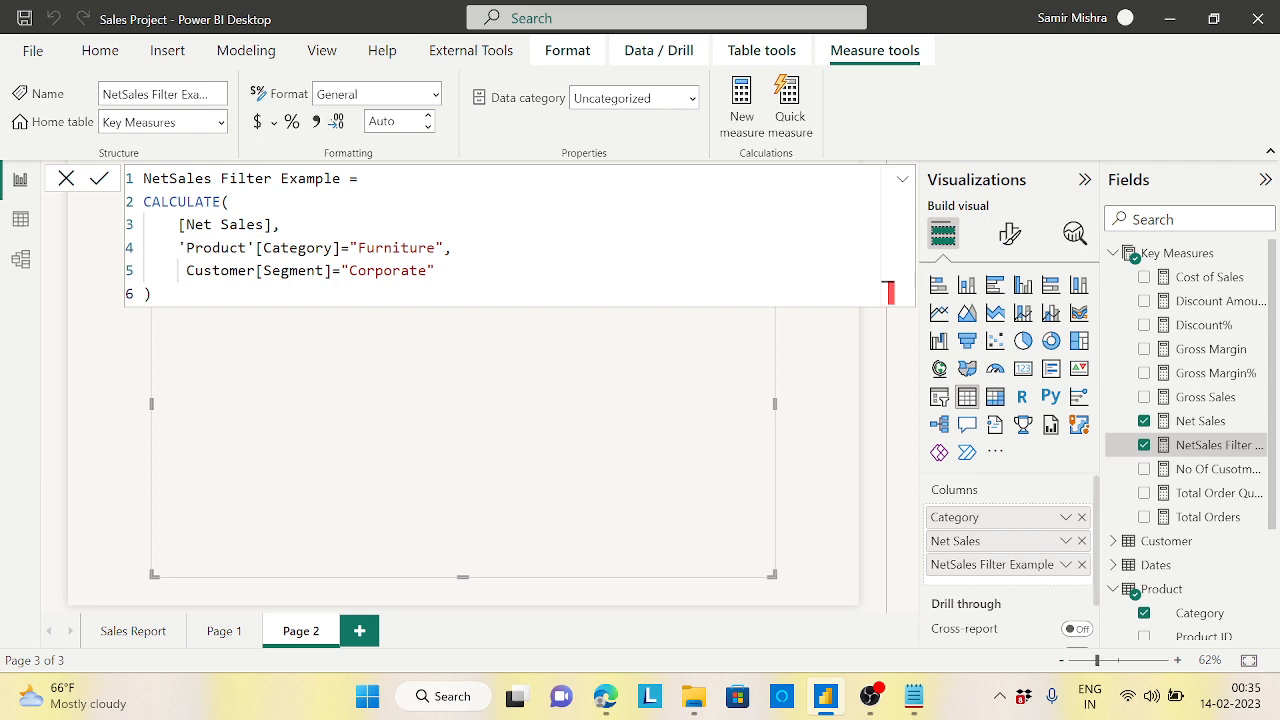
Step: Try to join the Category and Segment filters on one line with the OR operator || instead of the comma, and commit
click(887, 240)
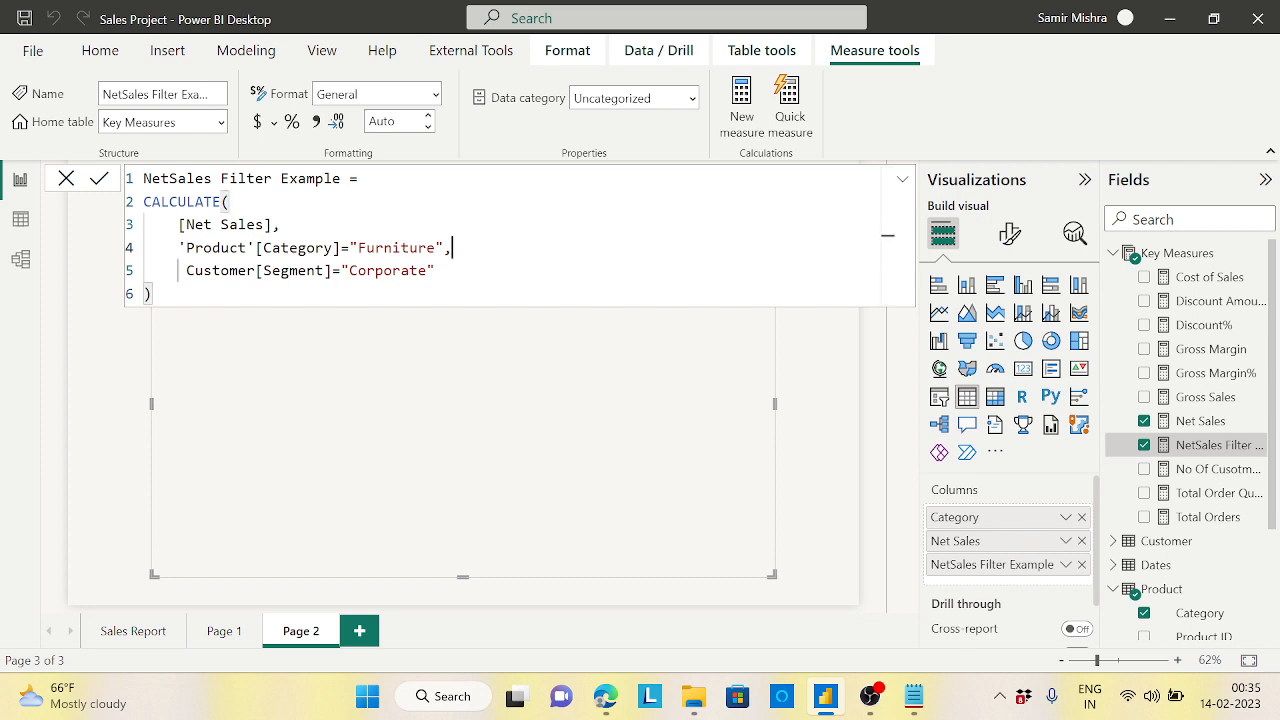
key(BackSpace)
text(||)
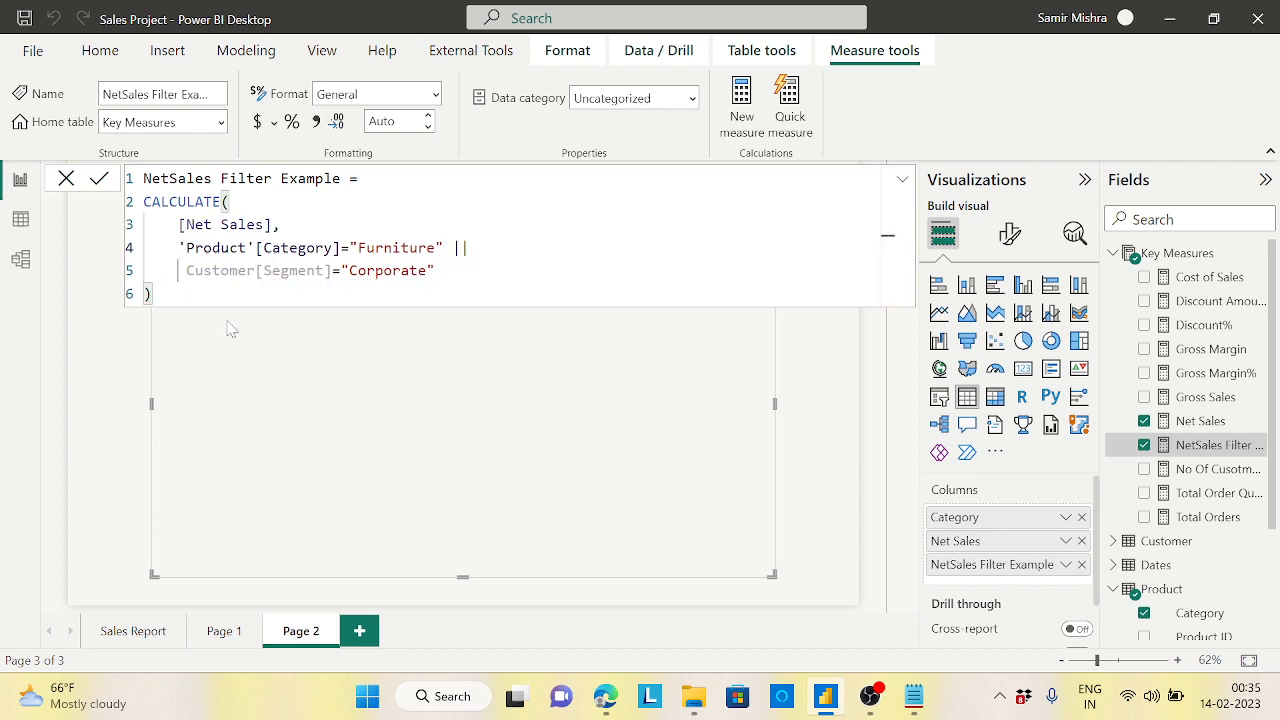
click(186, 271)
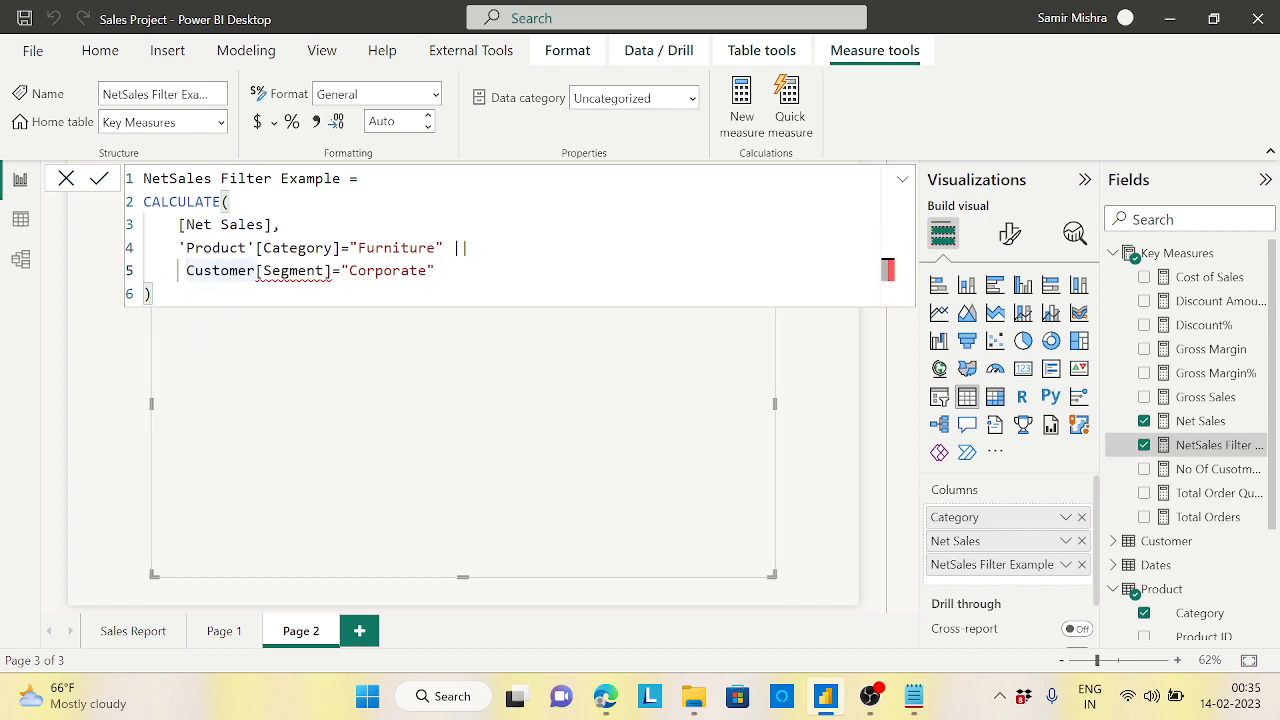
key(BackSpace)
key(BackSpace)
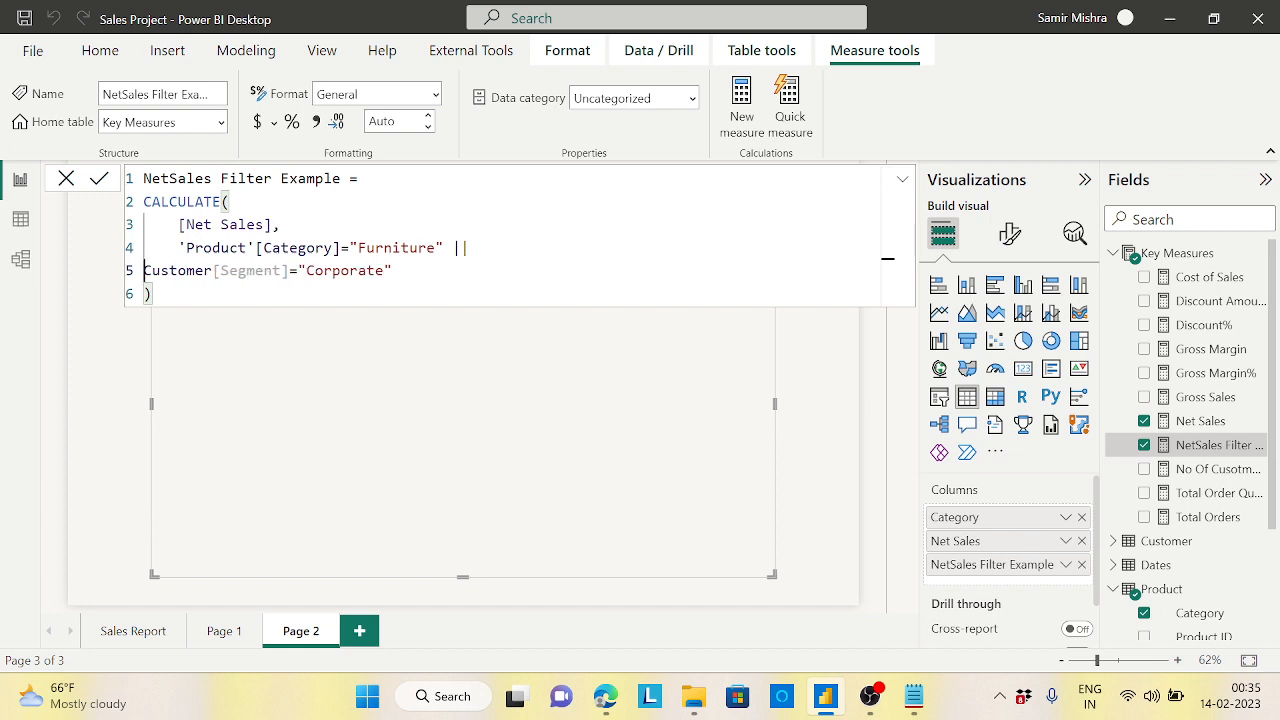
key(BackSpace)
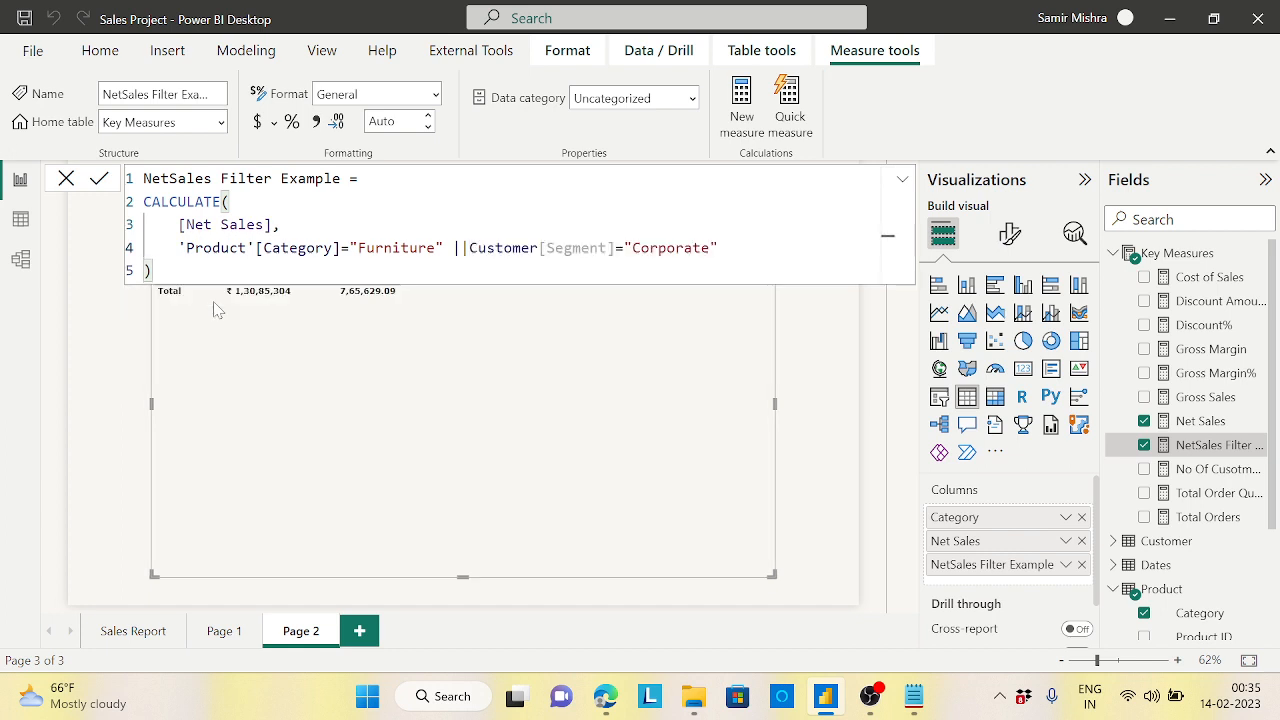
click(172, 271)
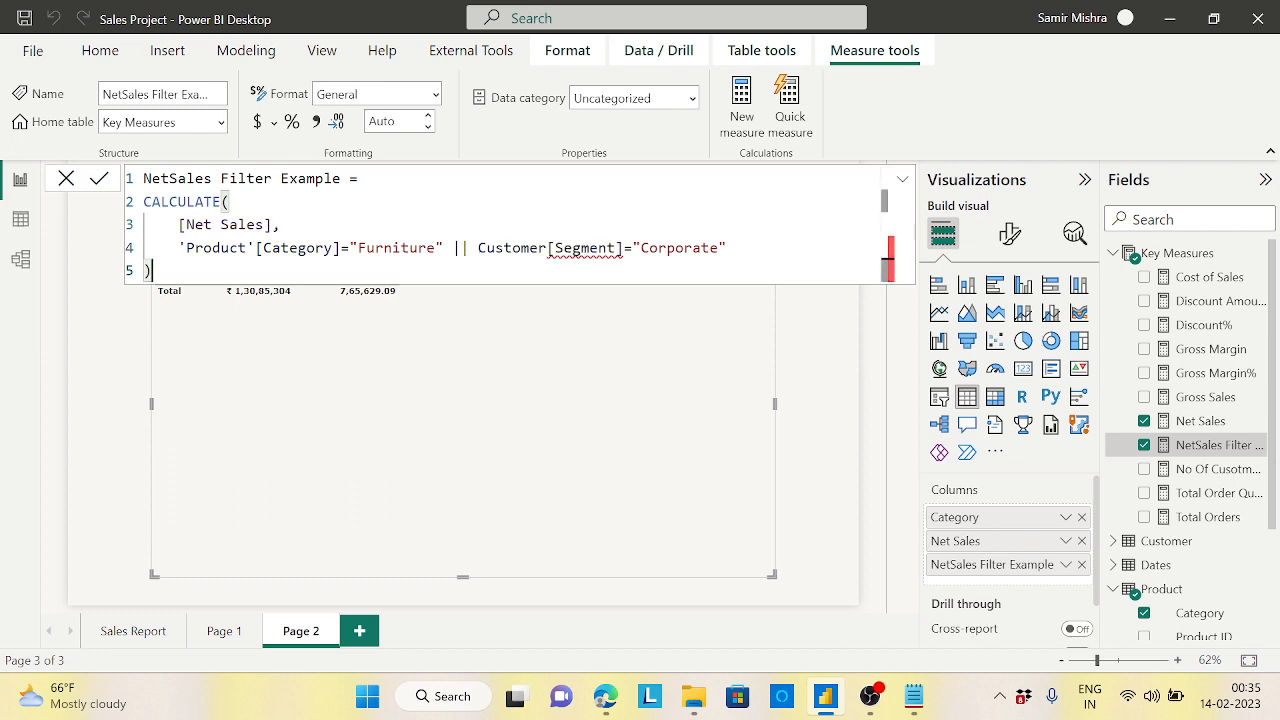
key(Return)
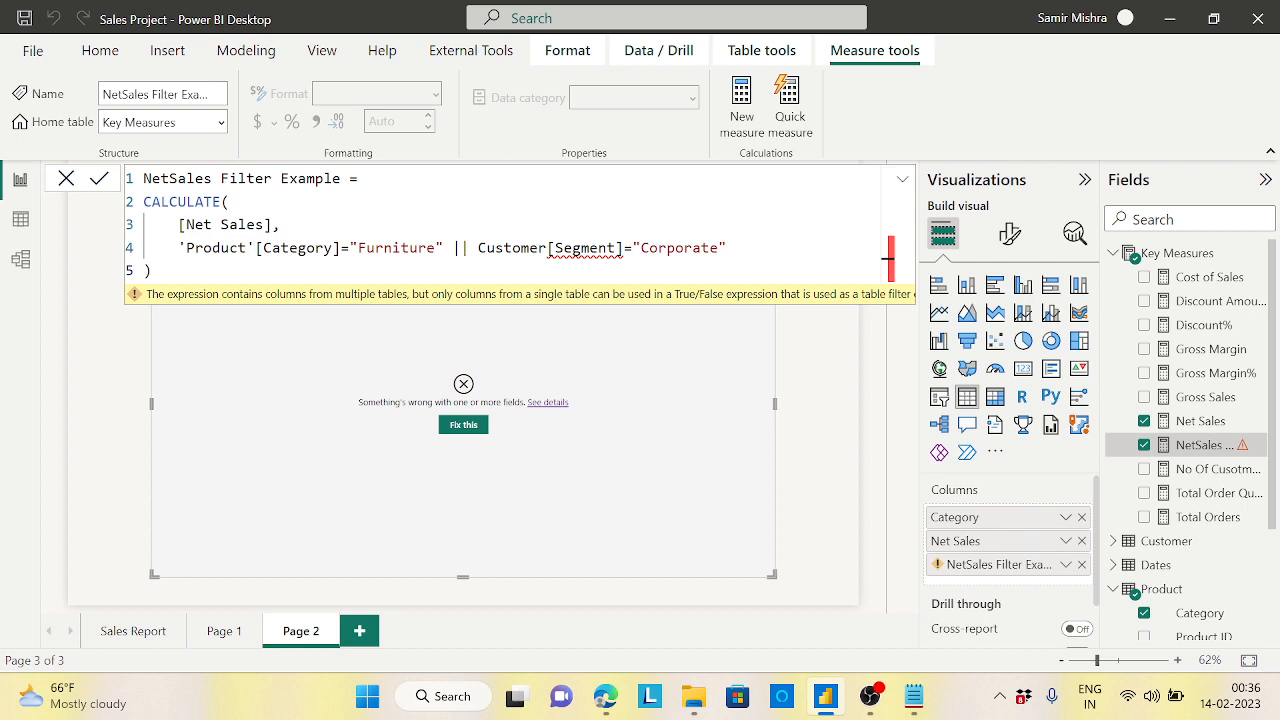
Step: Replace the combined Category and Segment condition in NetSales Filter Example with a FILTER function over the Sales table
click(179, 248)
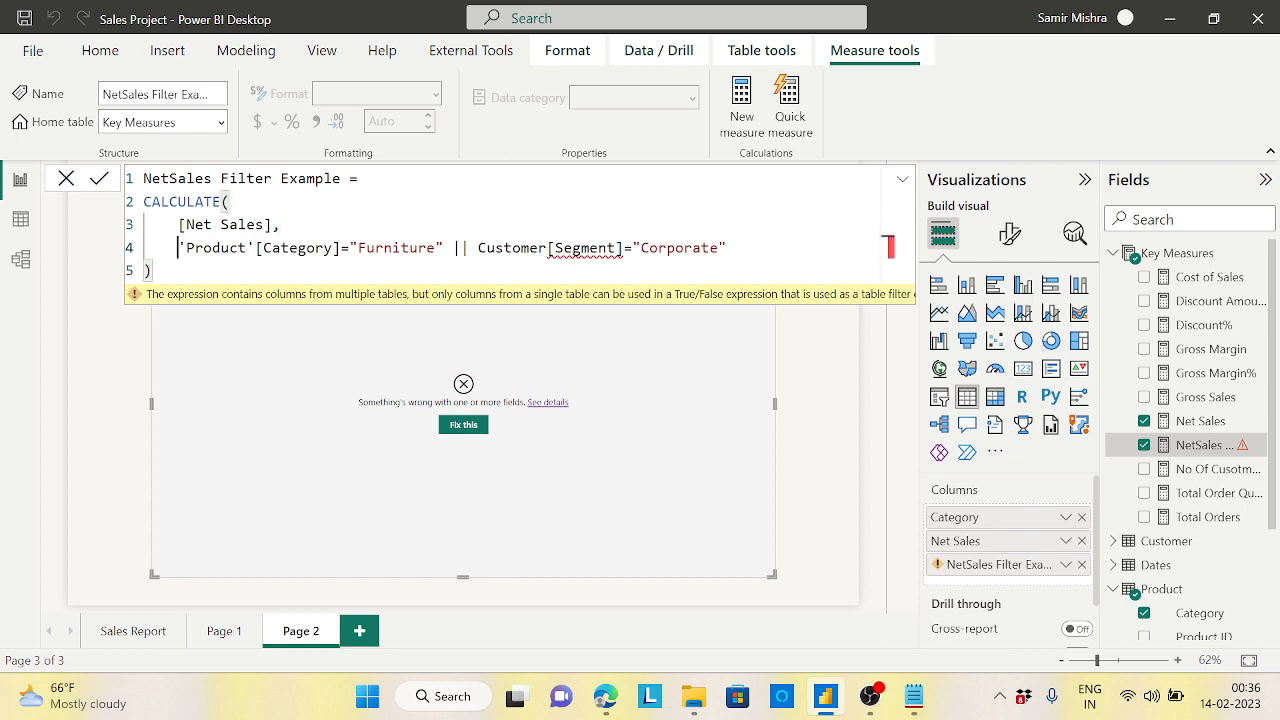
drag(179, 248, 727, 248)
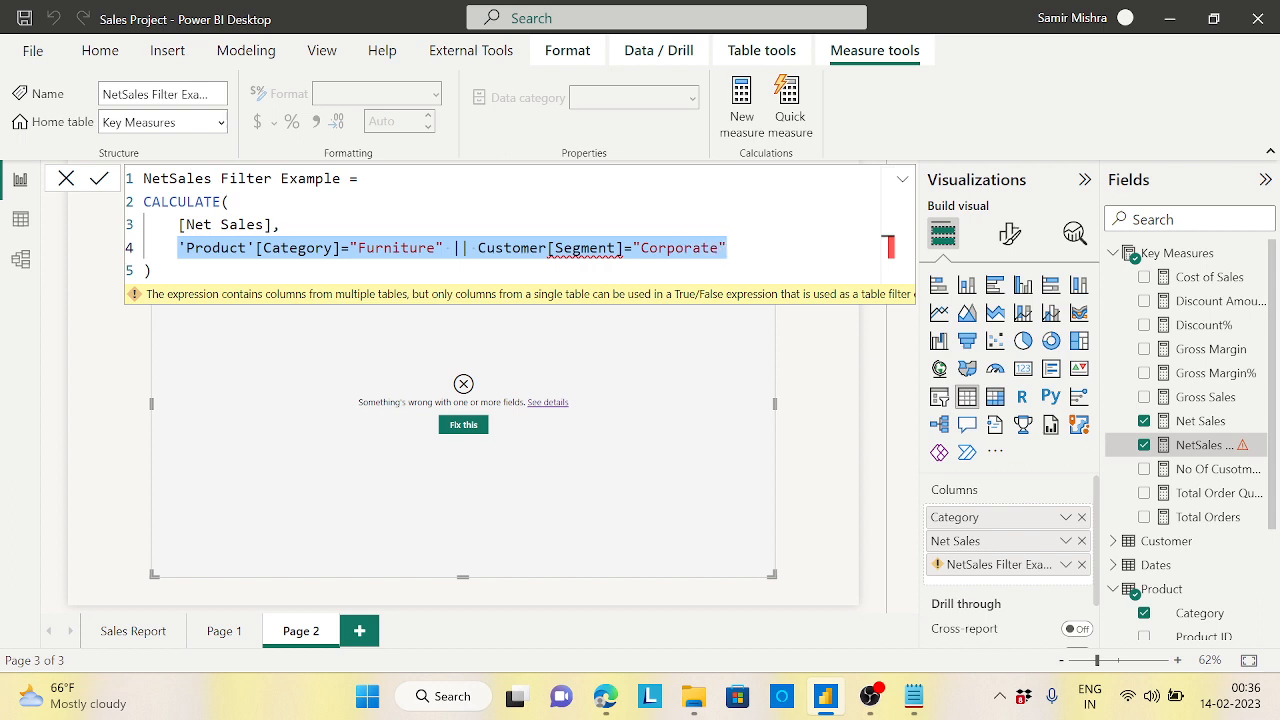
key(BackSpace)
text(Fil)
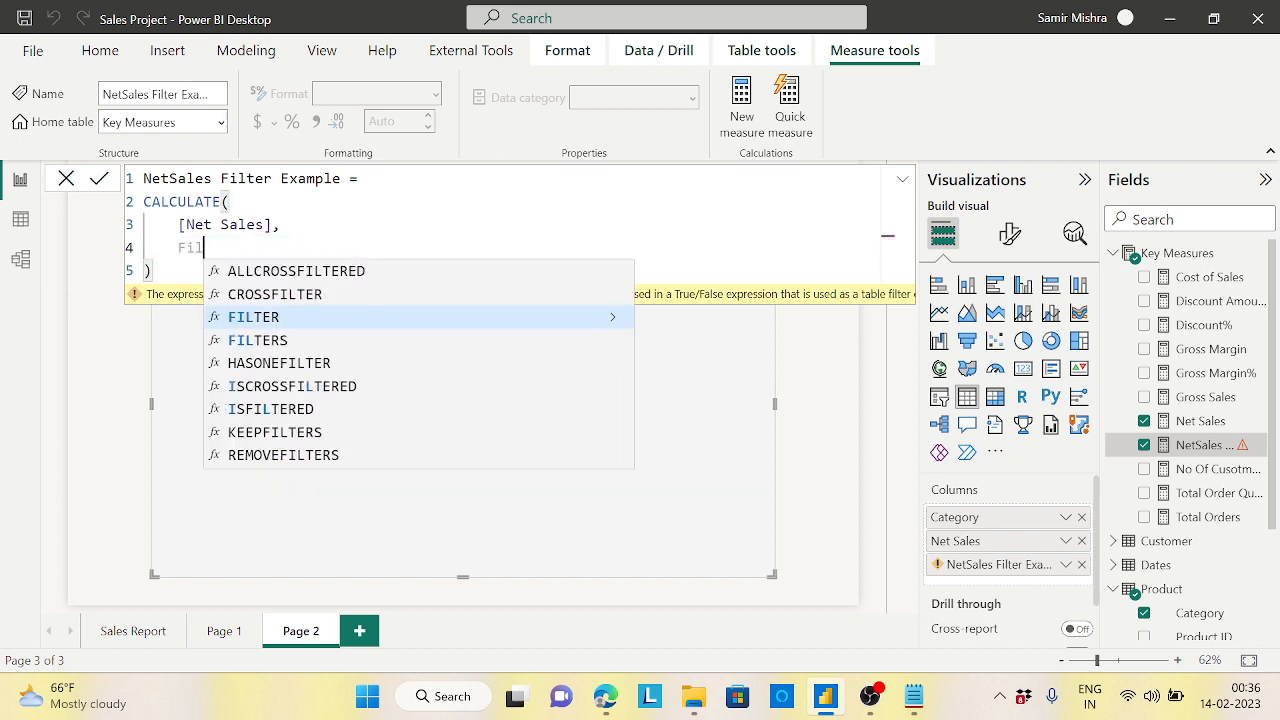
text(ter()
key(shift+Return)
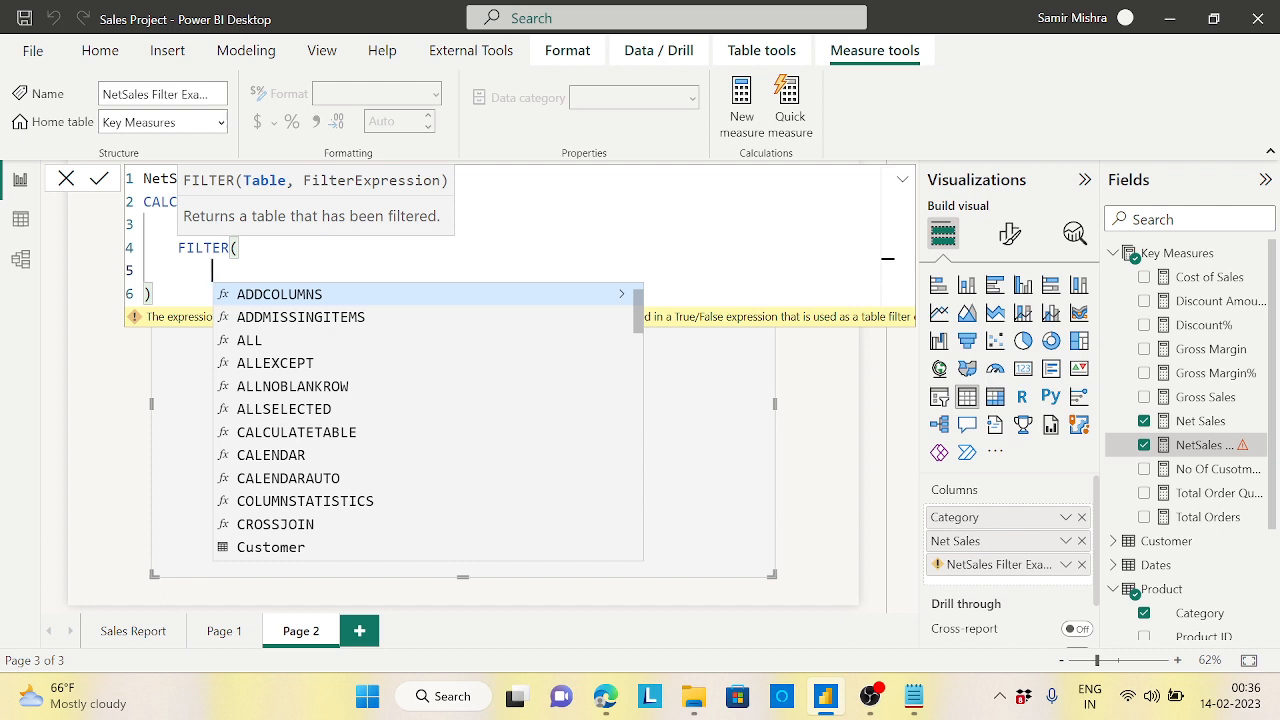
text(sa)
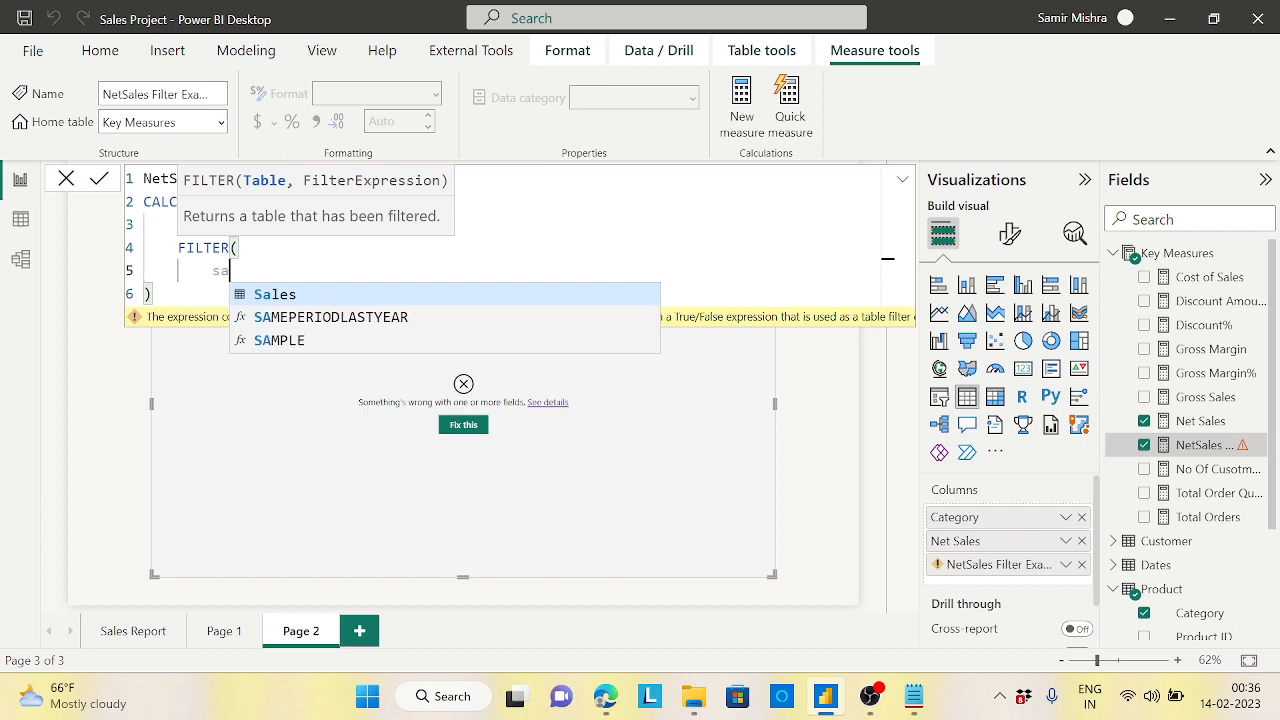
text(les,)
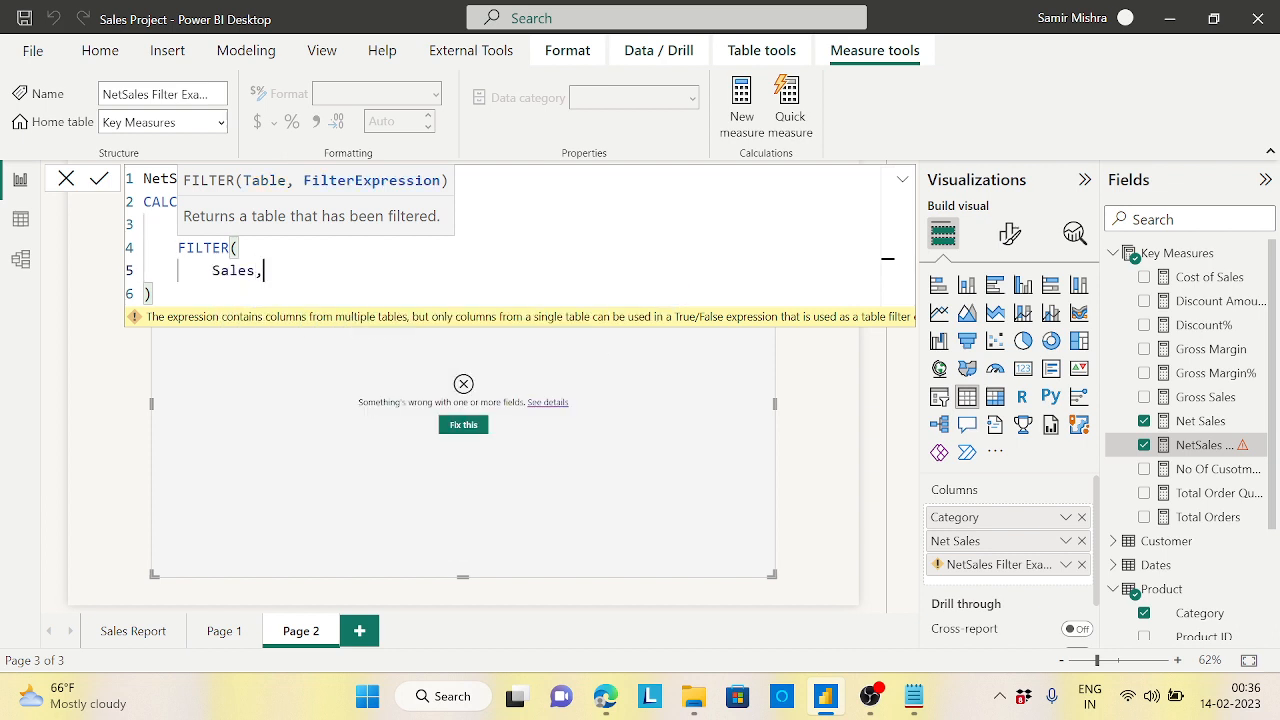
key(Return)
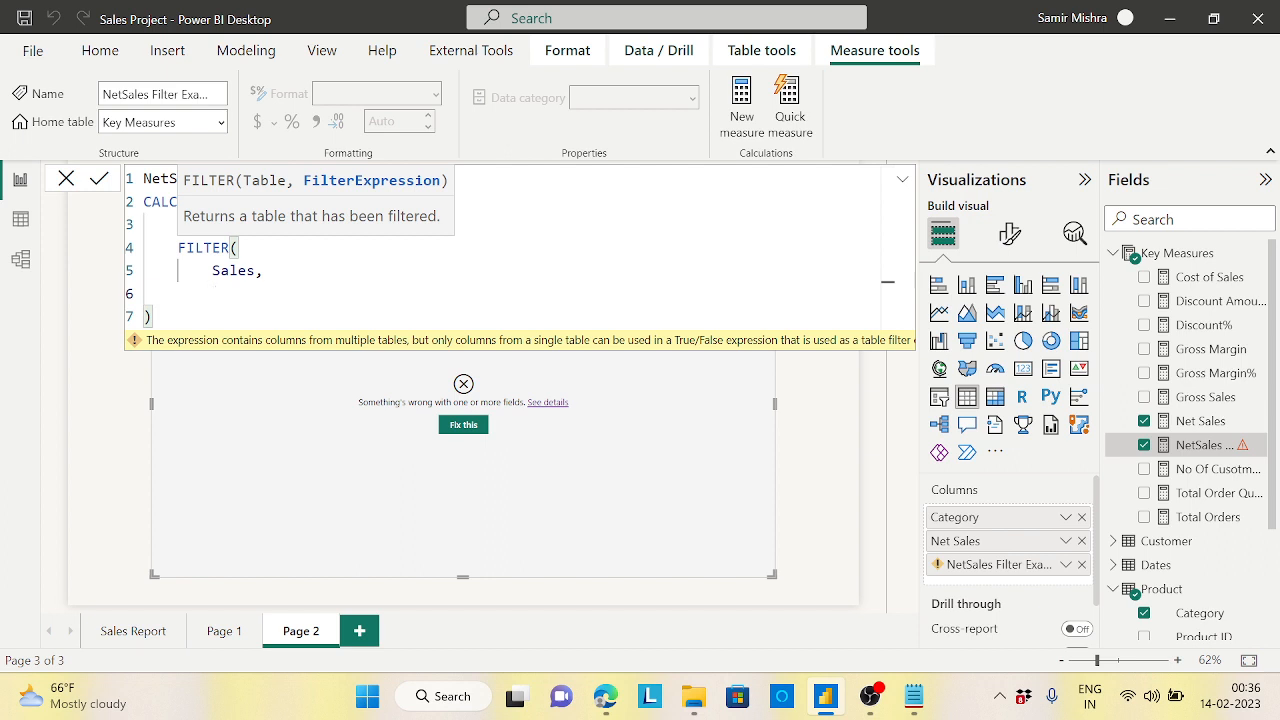
text(cate)
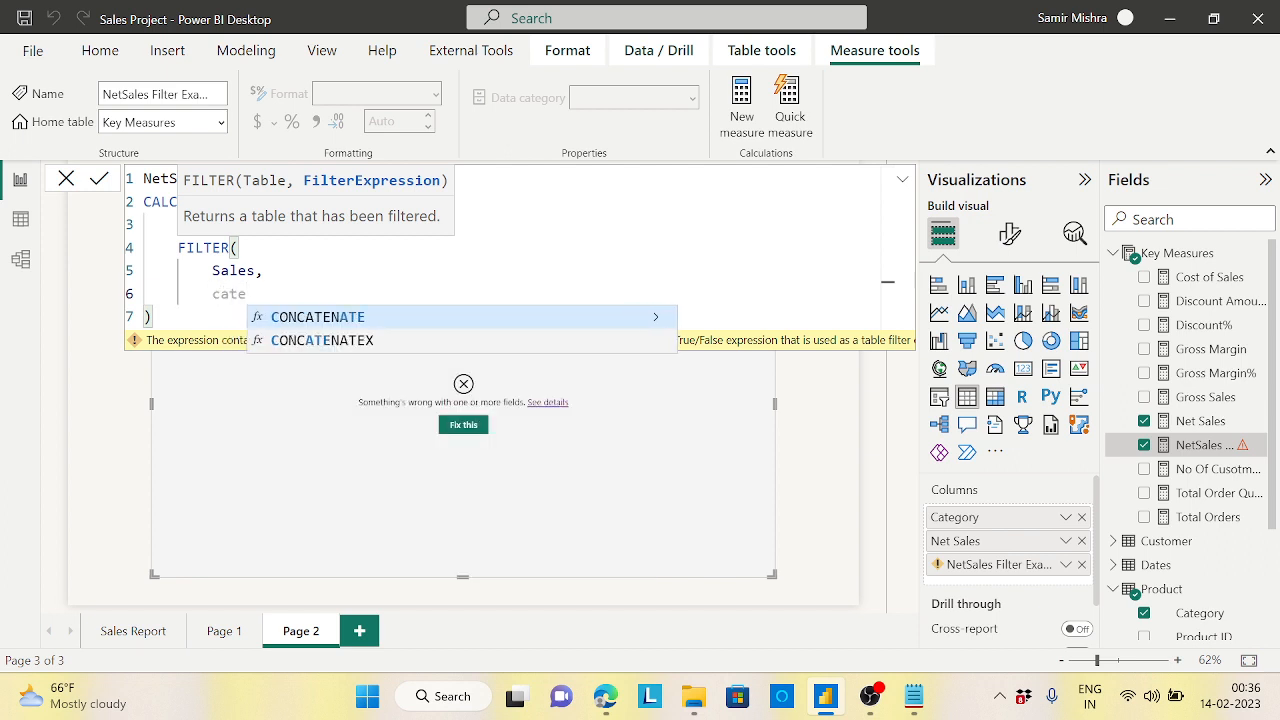
key(BackSpace)
key(BackSpace)
key(BackSpace)
key(BackSpace)
text(seg)
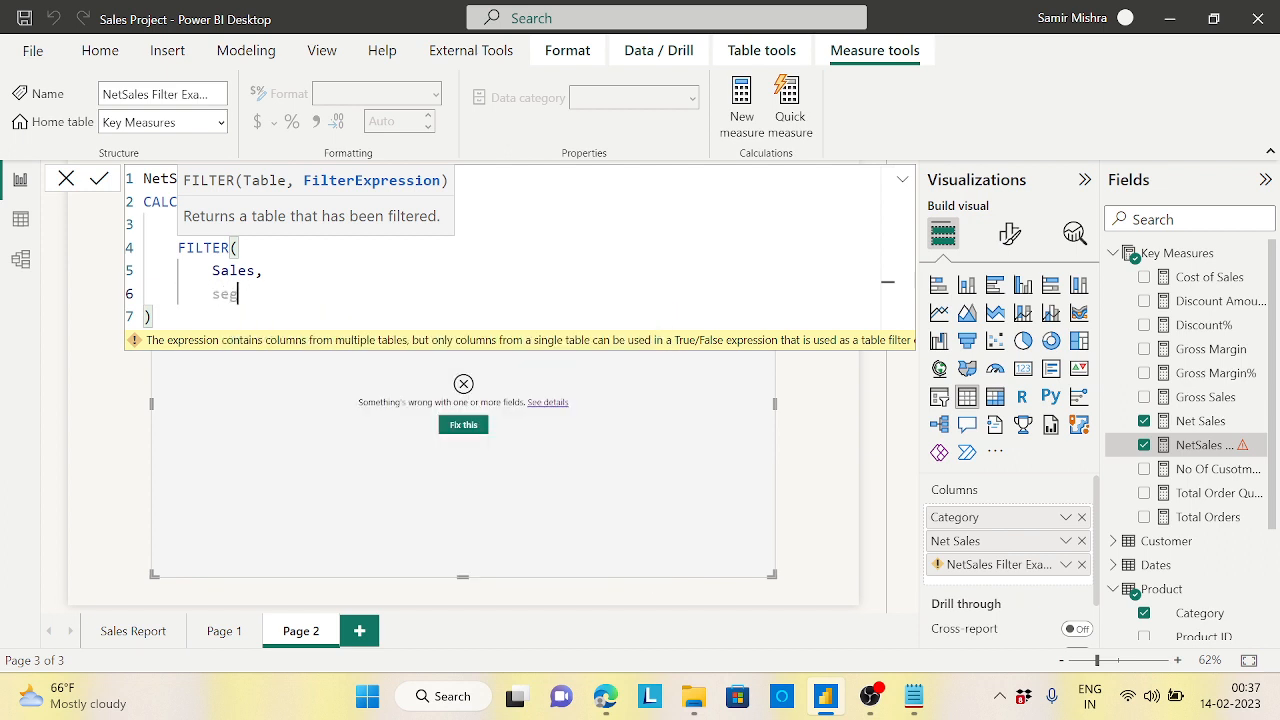
key(BackSpace)
key(BackSpace)
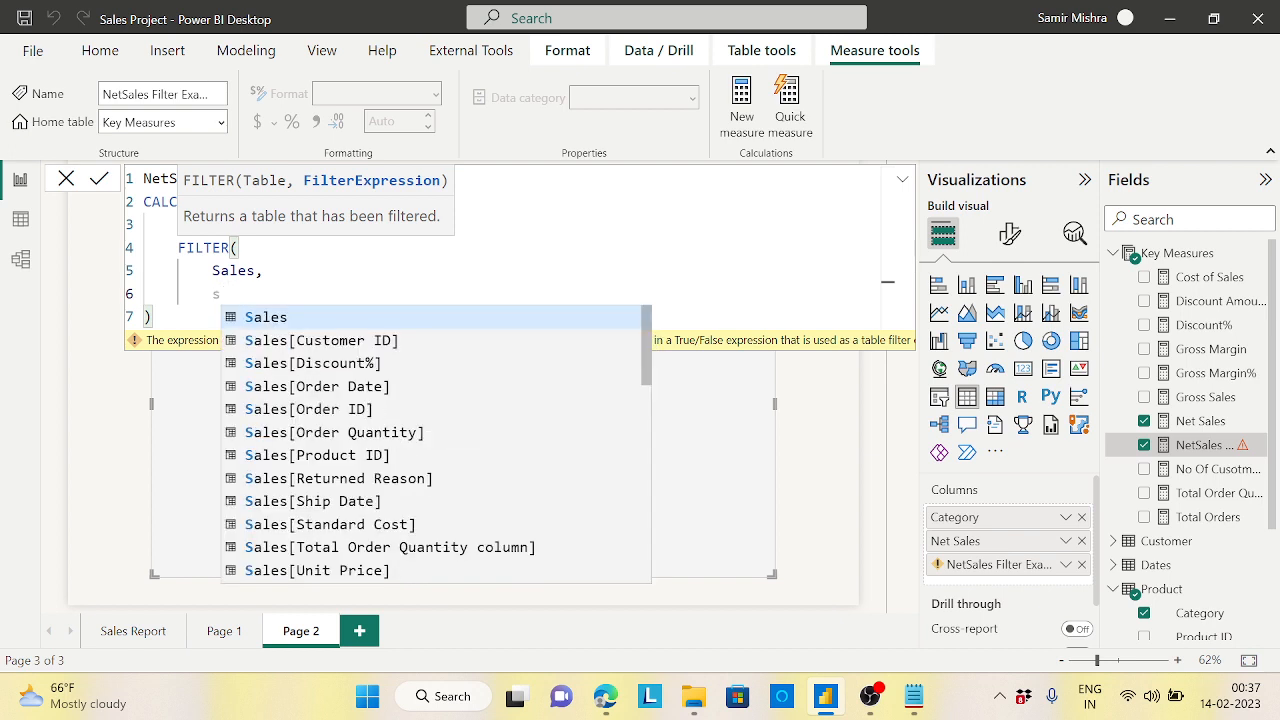
key(BackSpace)
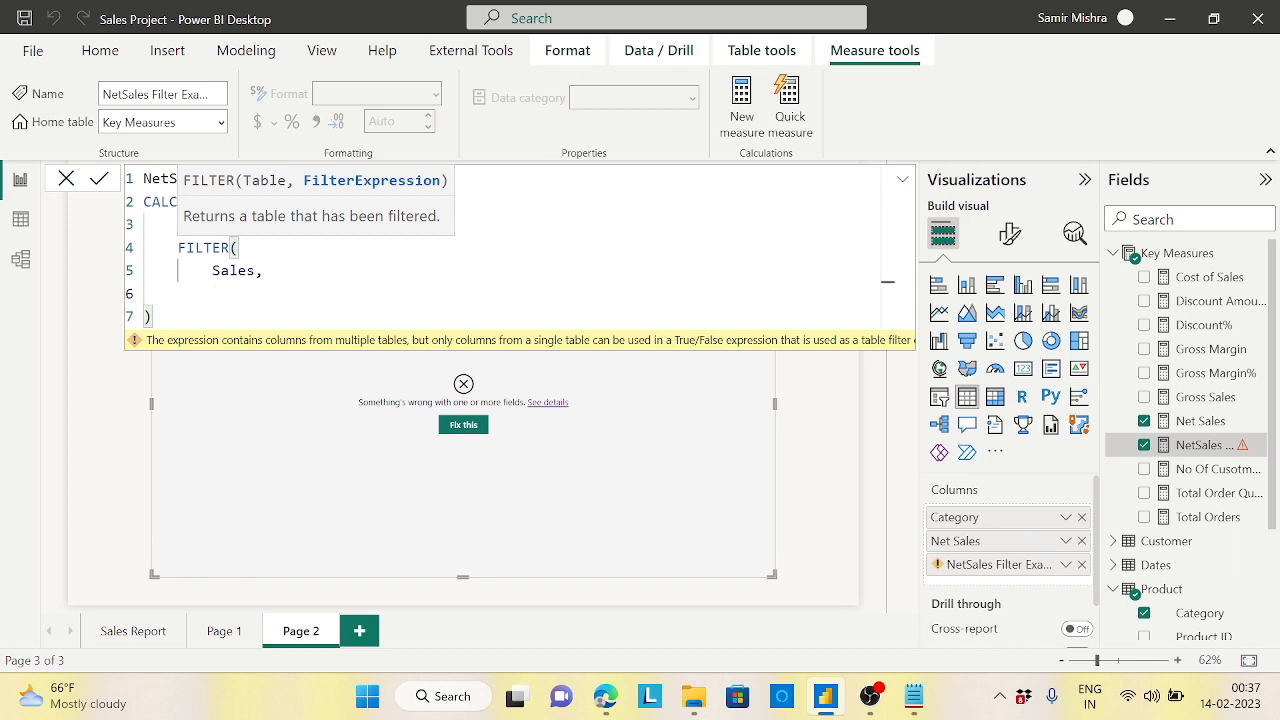
Step: Enter RELATED('Product'[Category])="Furniture" as the filter expression of the FILTER function
text(re)
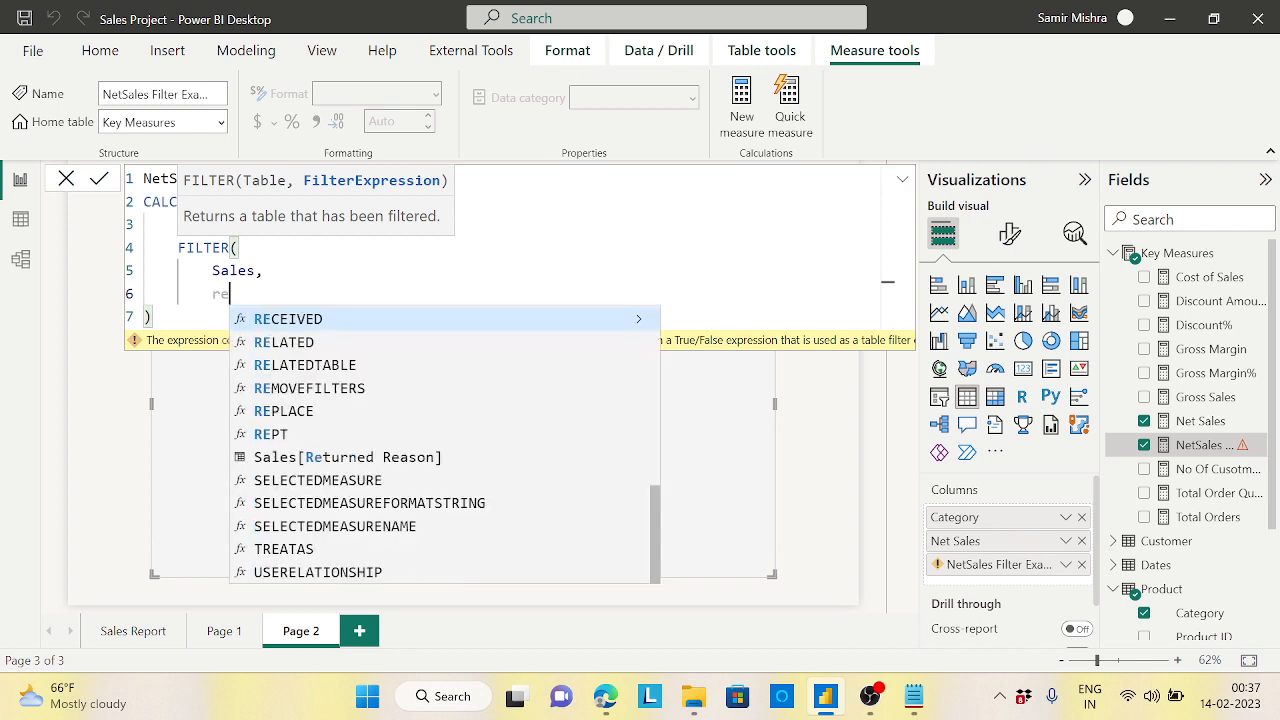
text(late)
key(Tab)
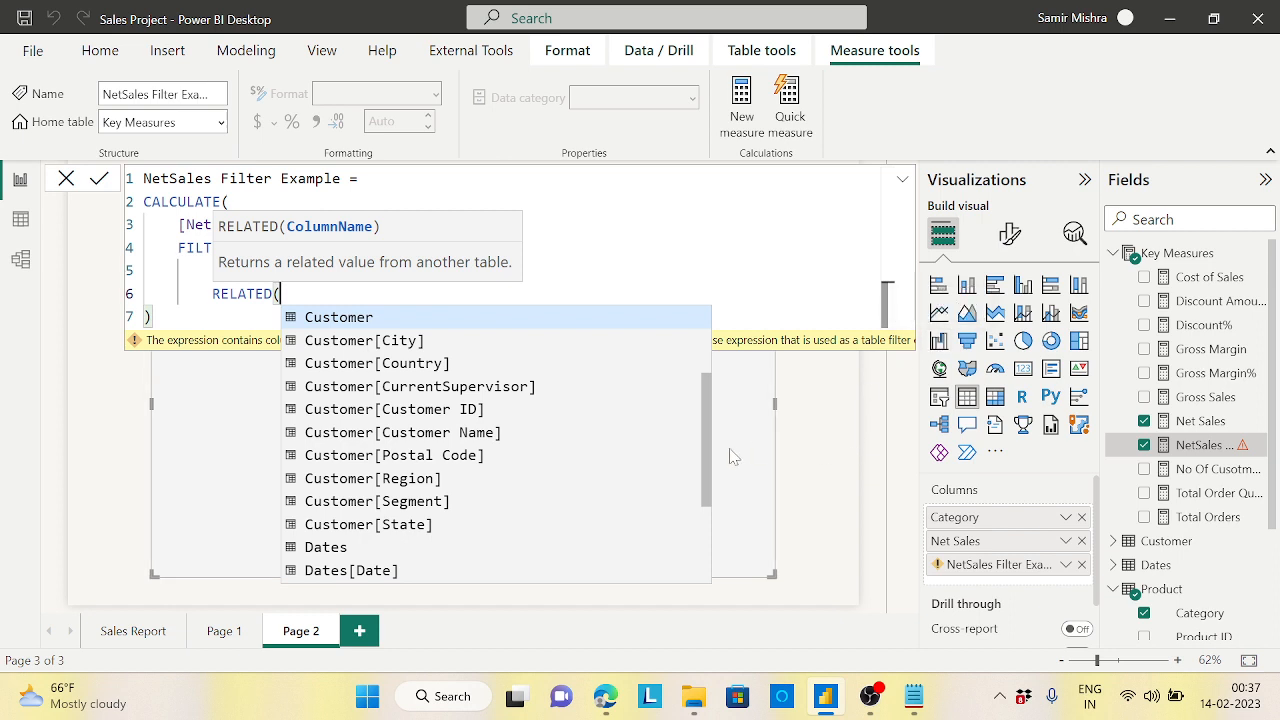
drag(706, 428, 691, 360)
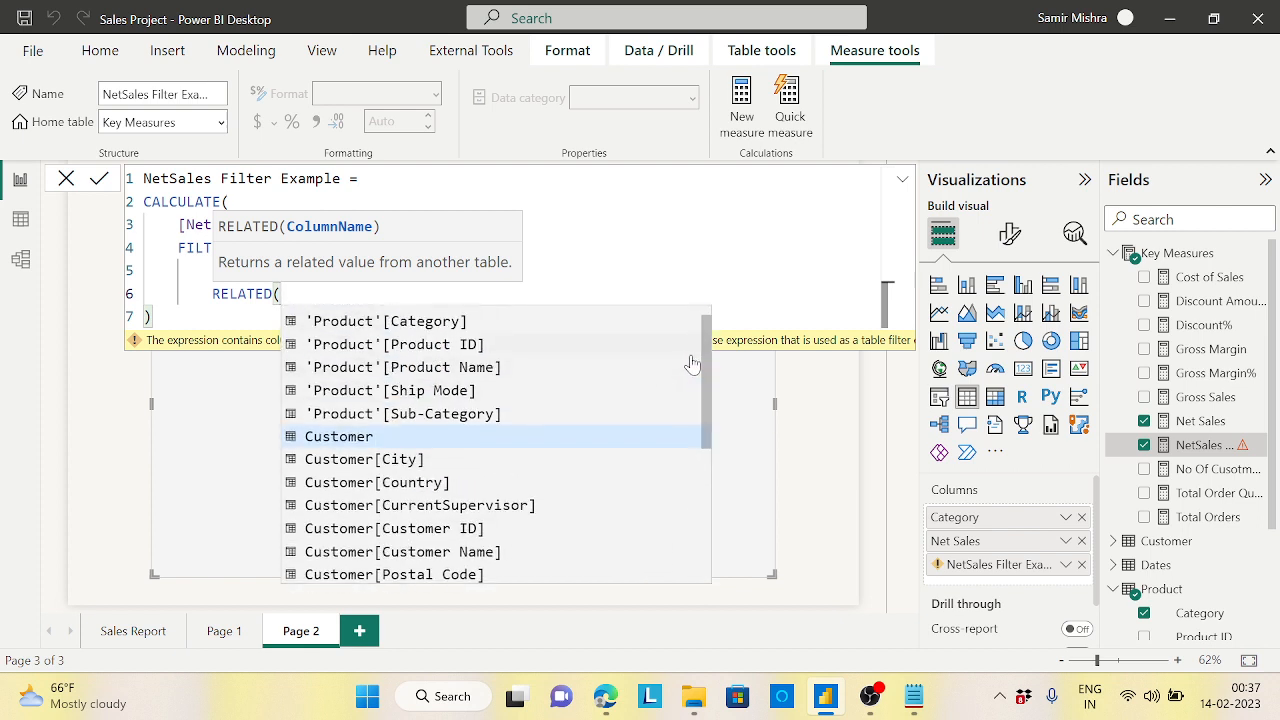
click(440, 323)
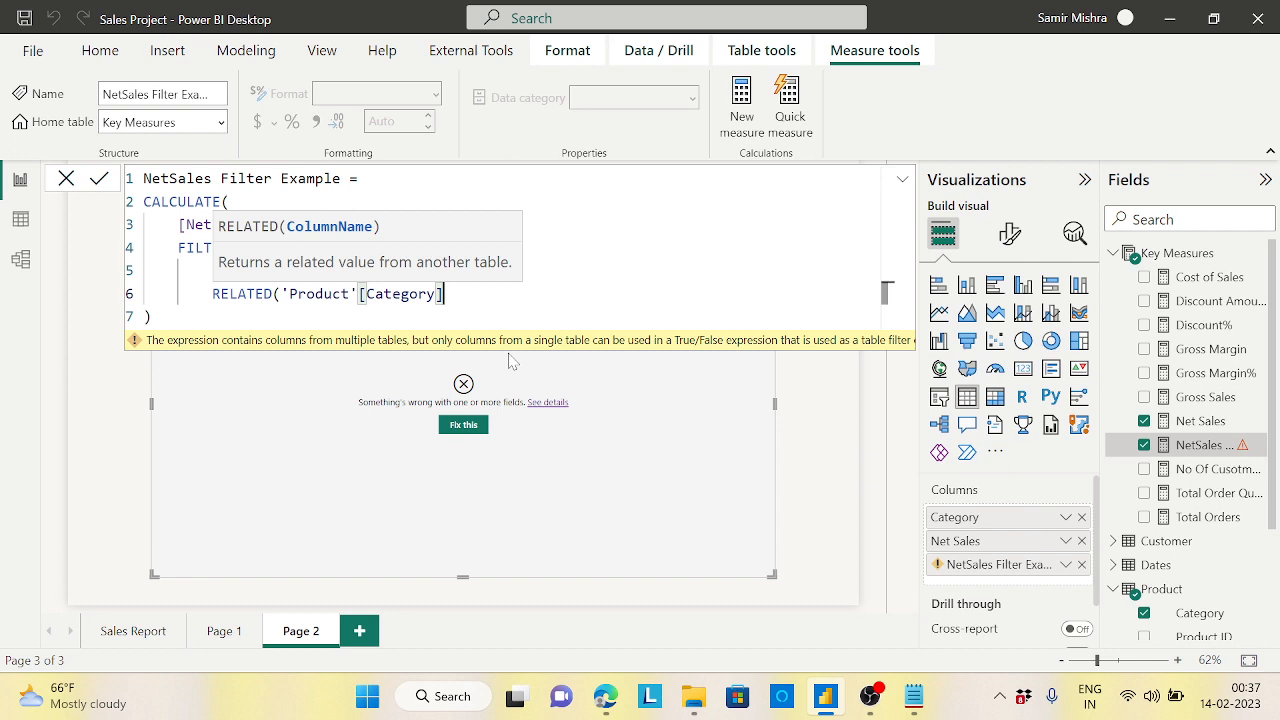
text()=")
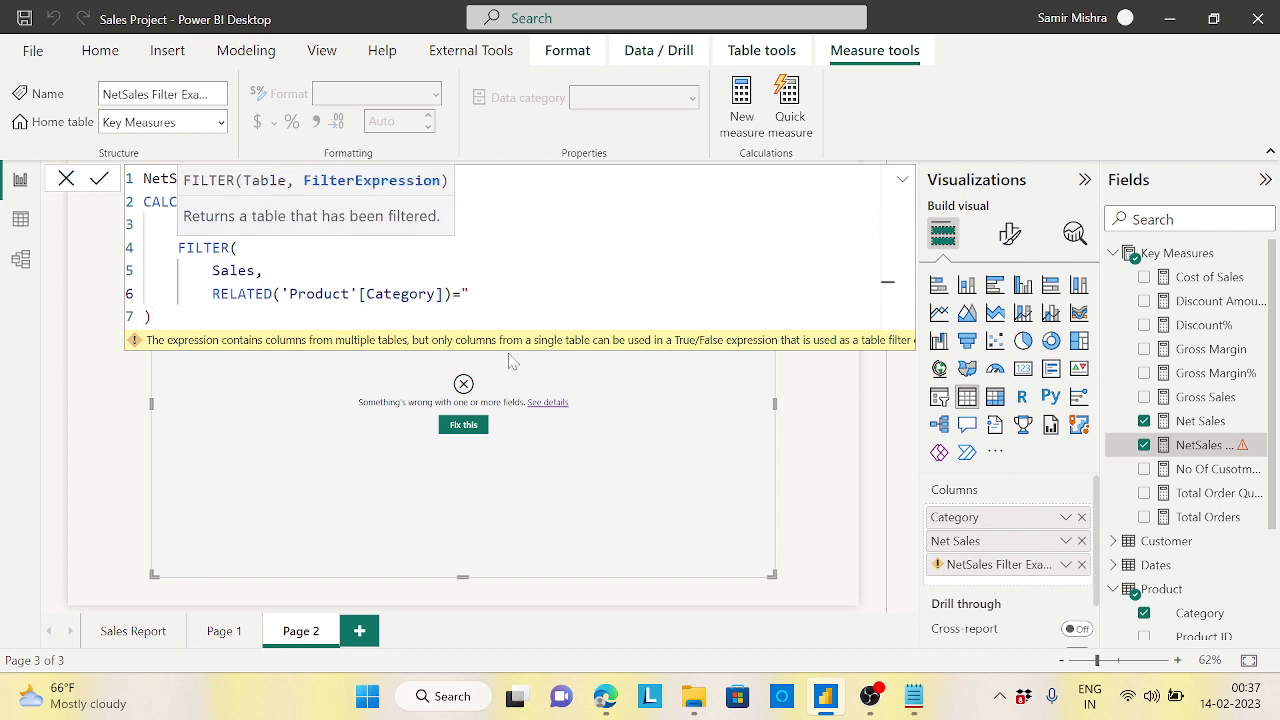
text(Fut)
key(BackSpace)
text(rniture")
Step: Check the AND and OR requirements noted in Notepad and return to the measure formula
key(alt+Tab)
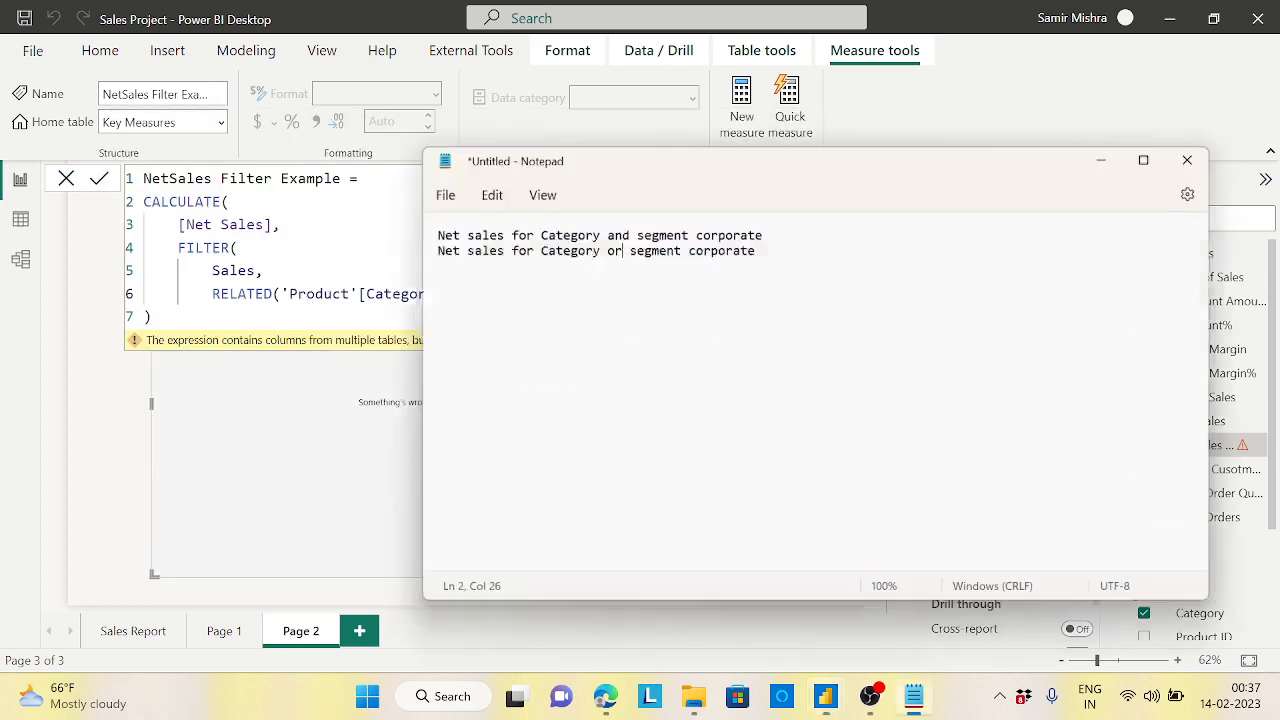
key(alt+Tab)
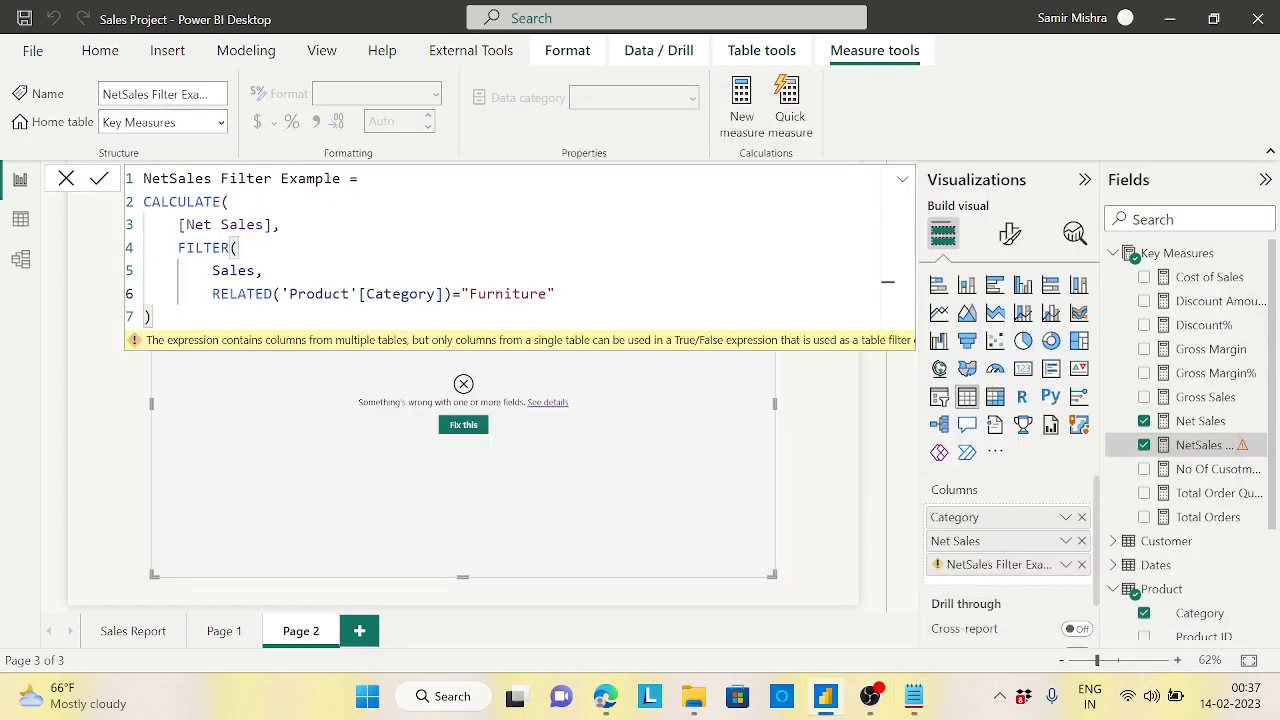
key(alt+Tab)
key(alt+Tab)
text(||)
drag(564, 294, 581, 294)
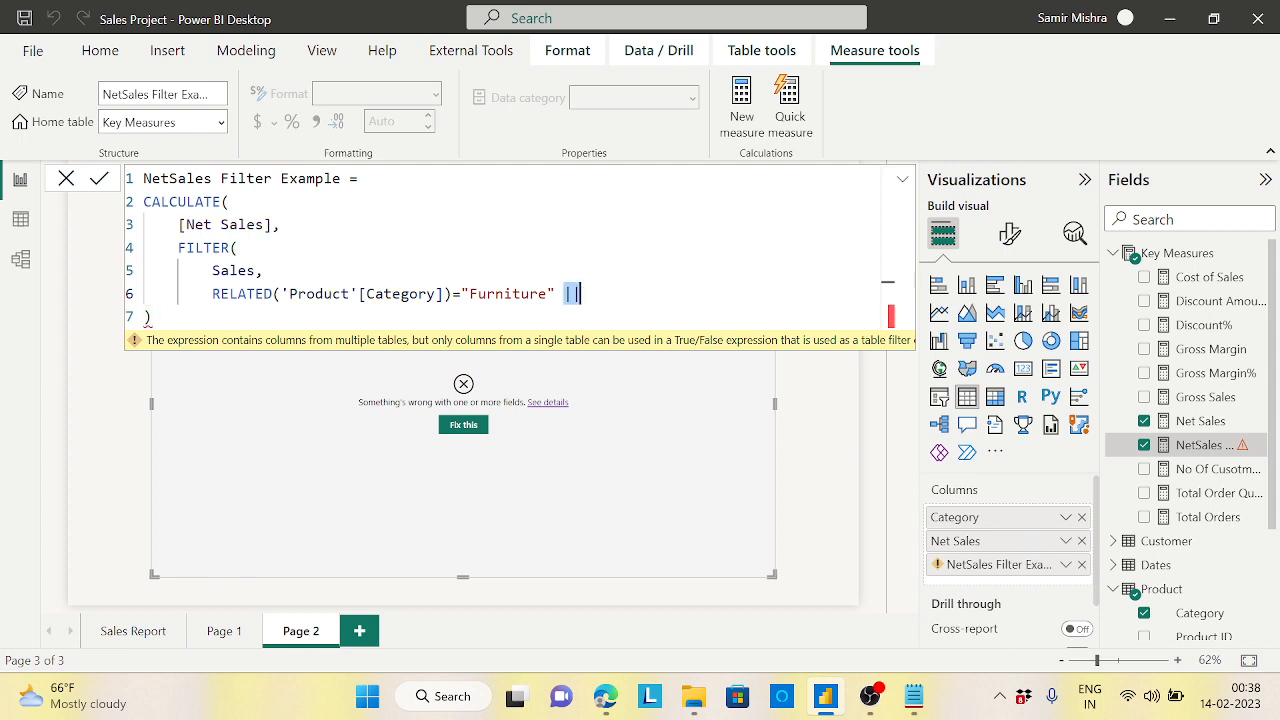
key(BackSpace)
text(,)
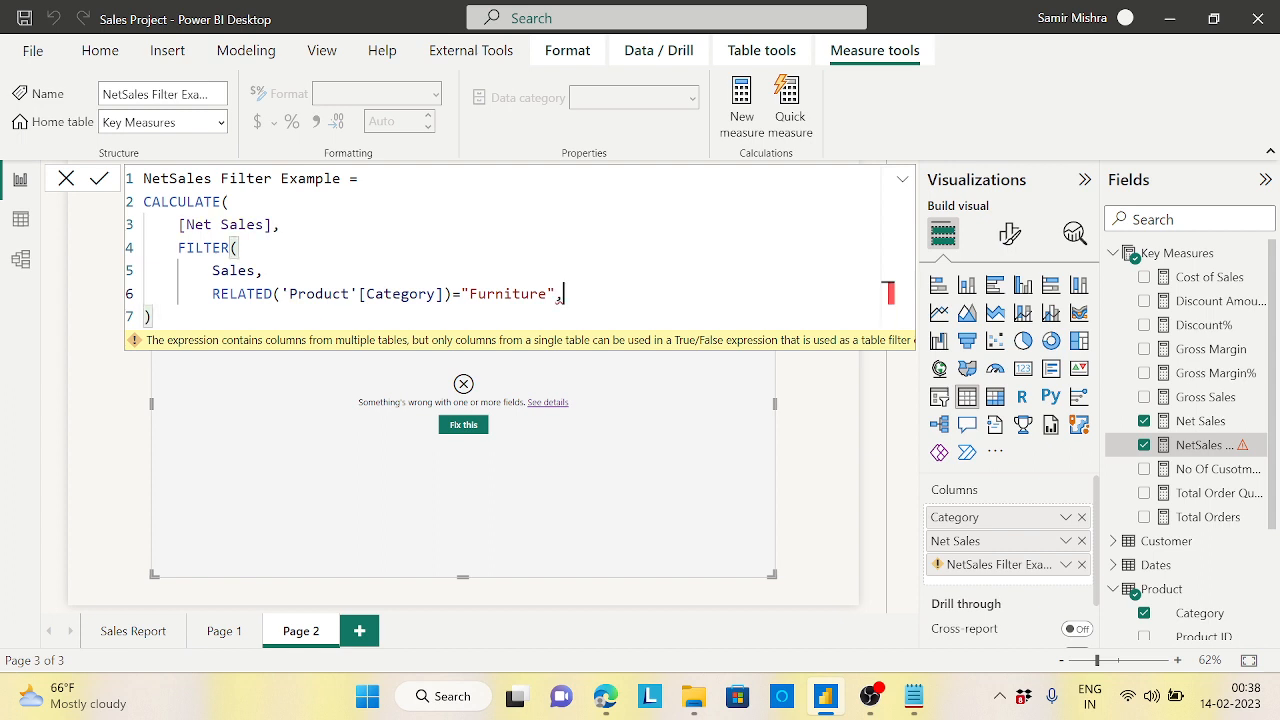
key(Return)
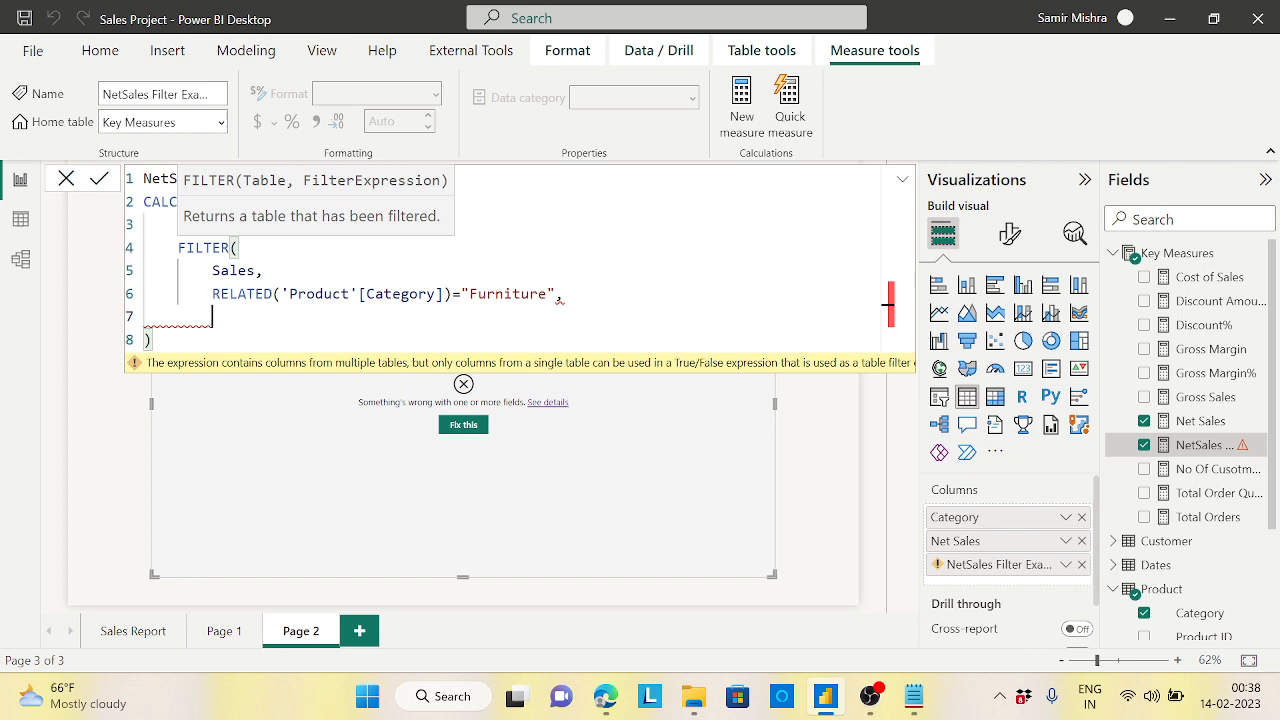
click(560, 299)
key(BackSpace)
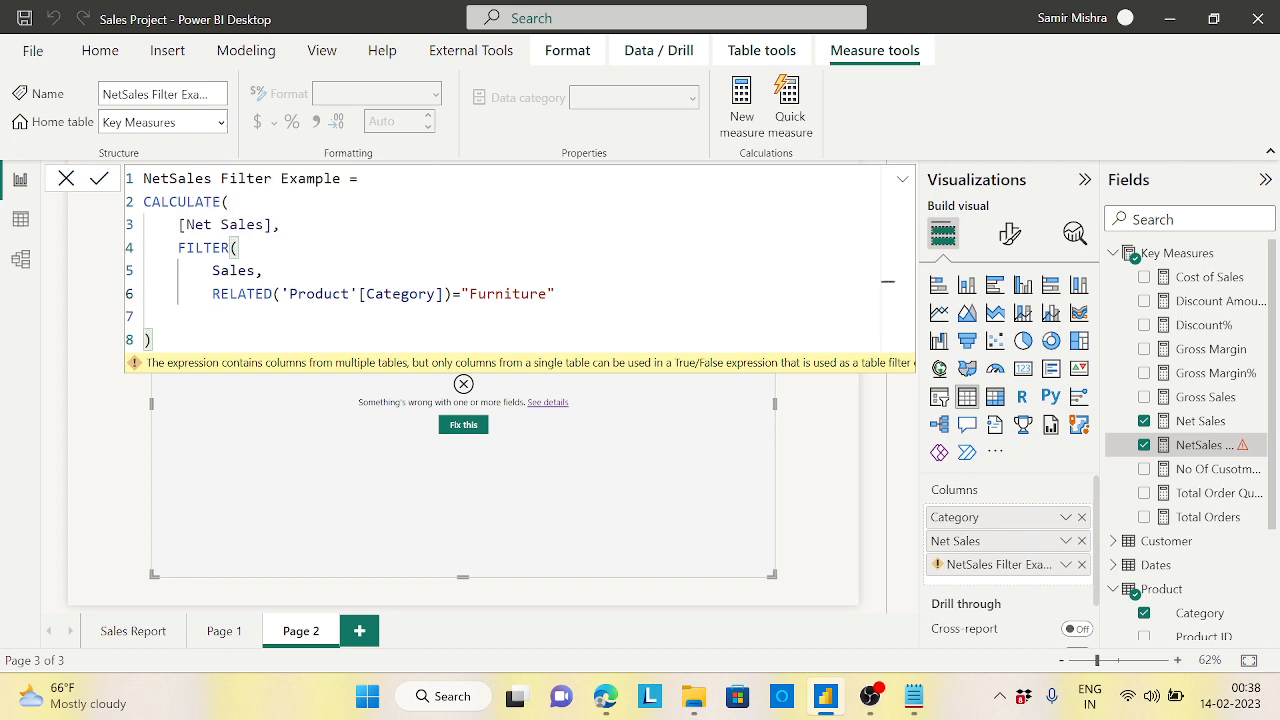
Step: Extend the filter expression after "Furniture" with the OR condition || RELATED(Customer[Segment])="Corporate"
text(||rela)
key(Tab)
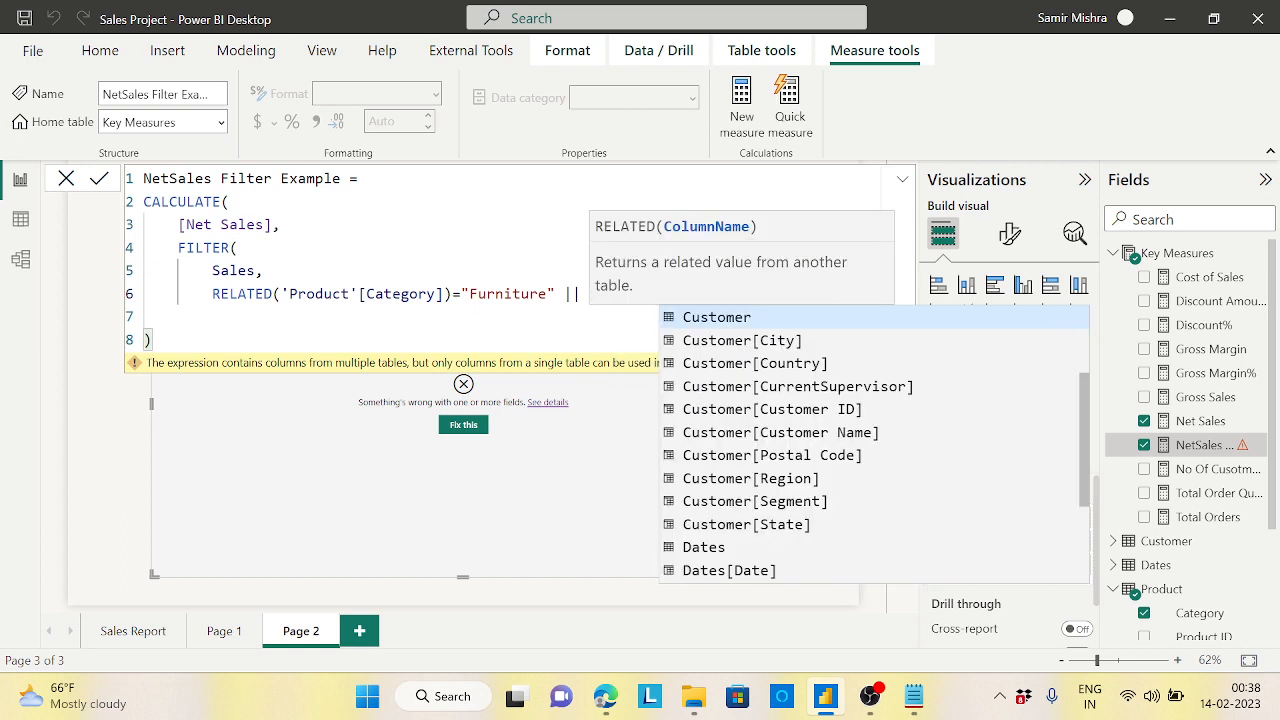
text(seg)
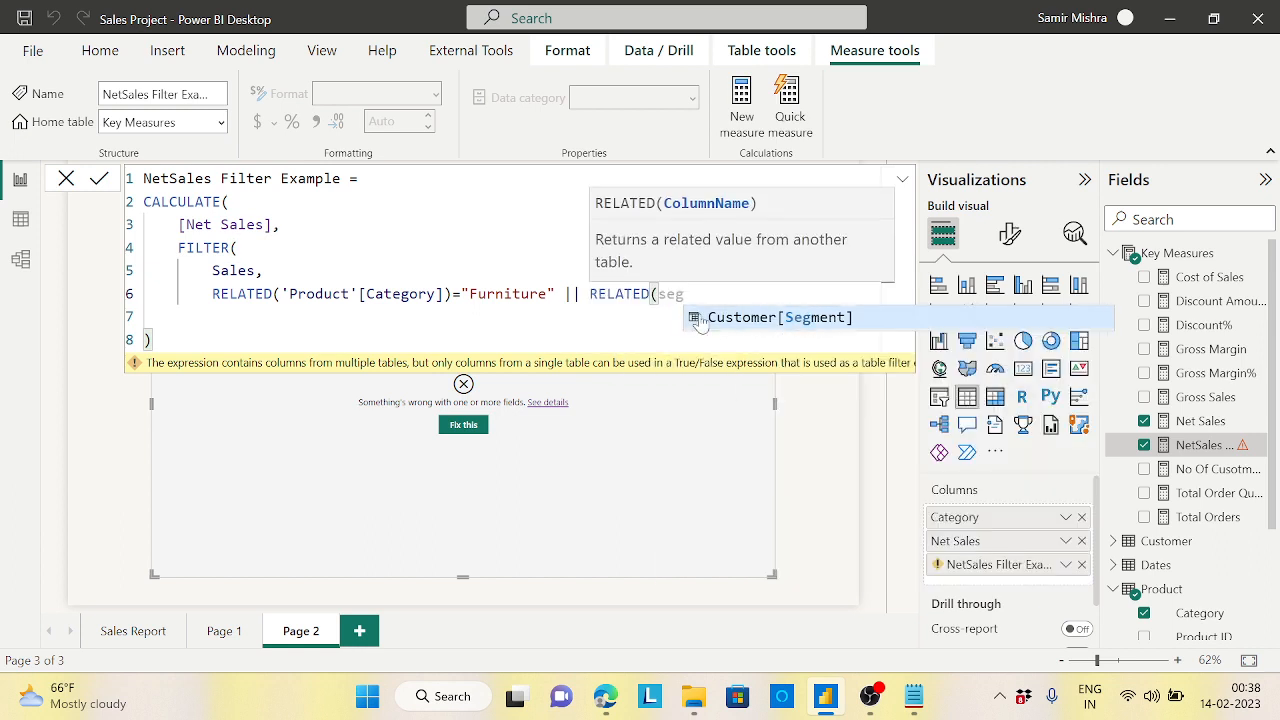
click(700, 319)
text())
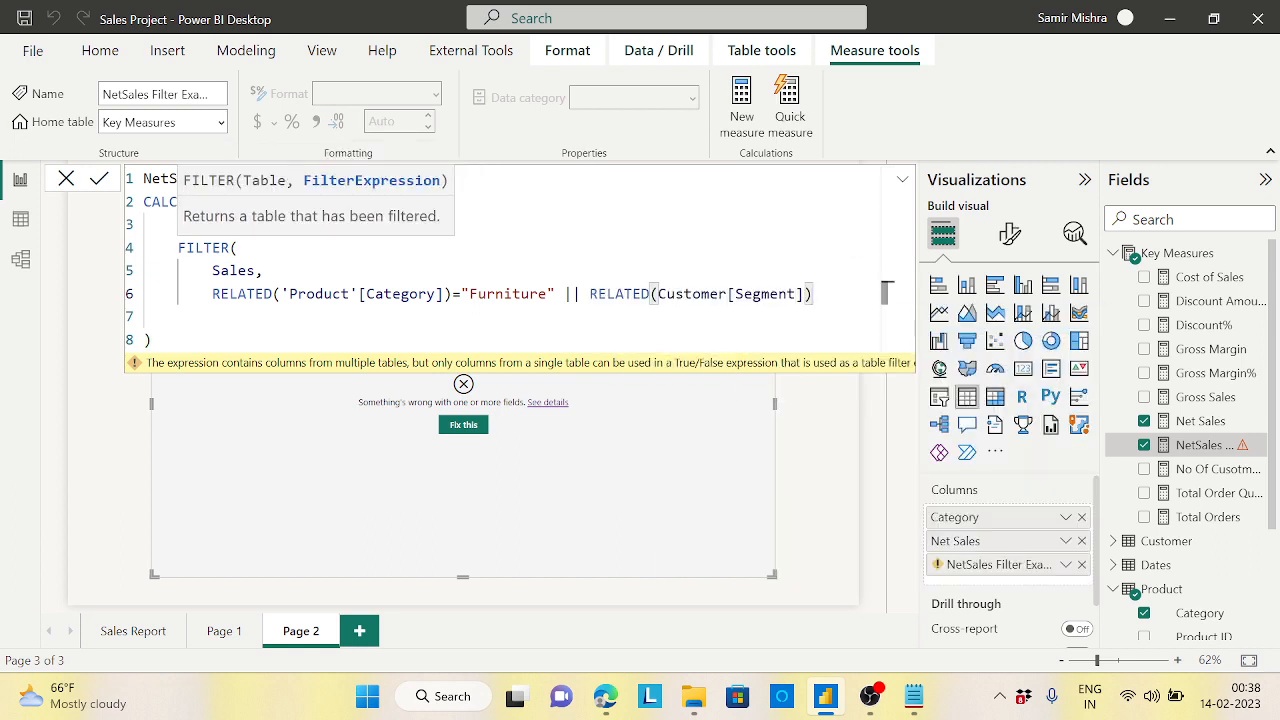
text(=")
text(Co)
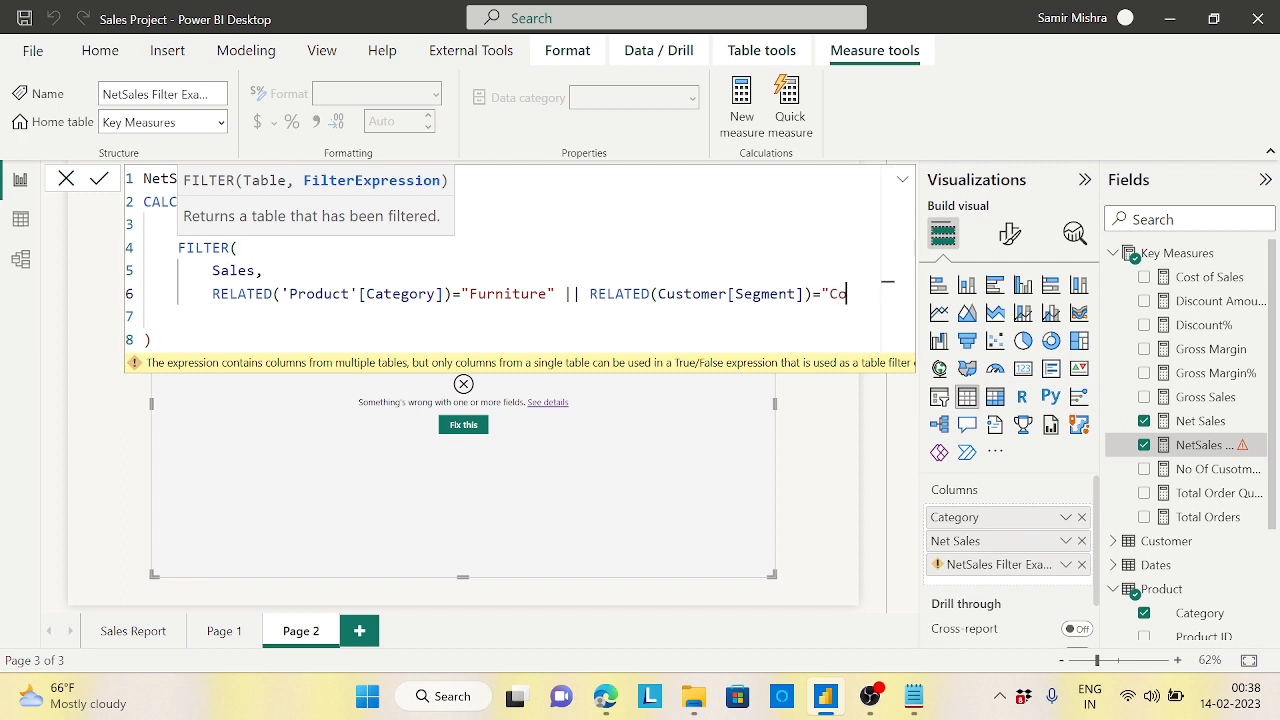
text(rporate)
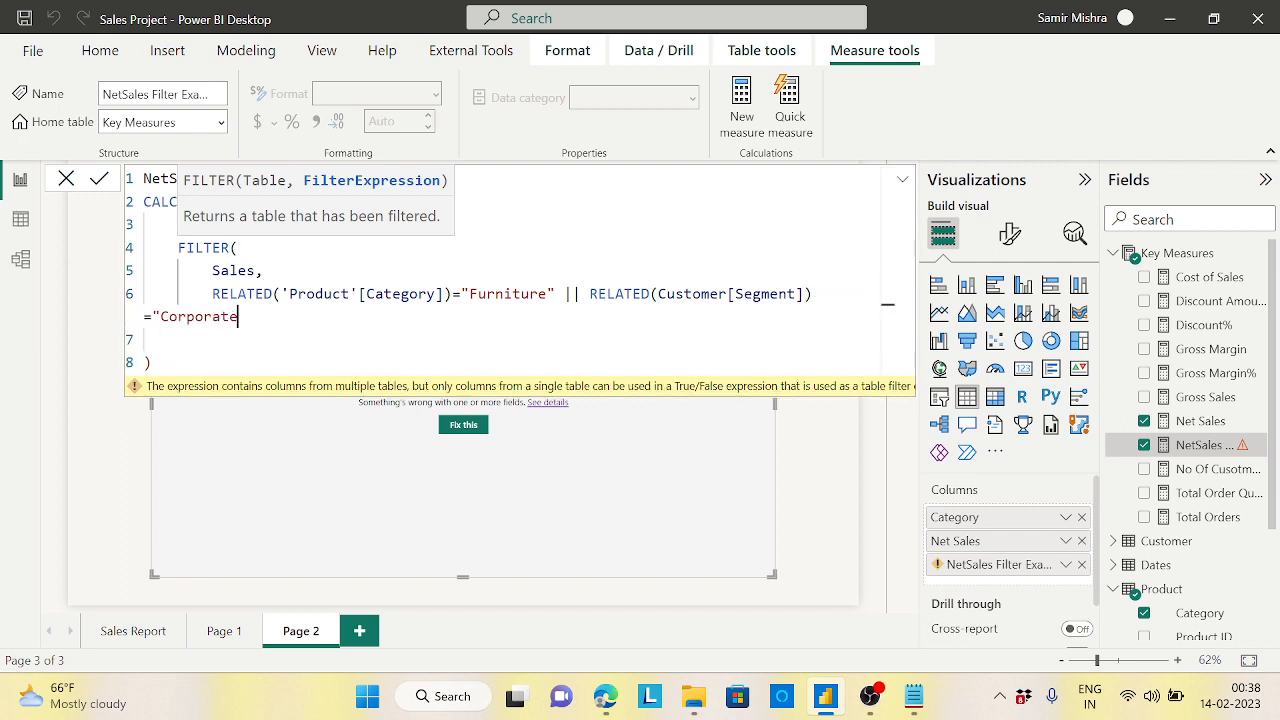
text(")
Step: Add the missing closing parenthesis at the end of the formula, commit the measure and collapse the formula editor
click(188, 368)
key(Return)
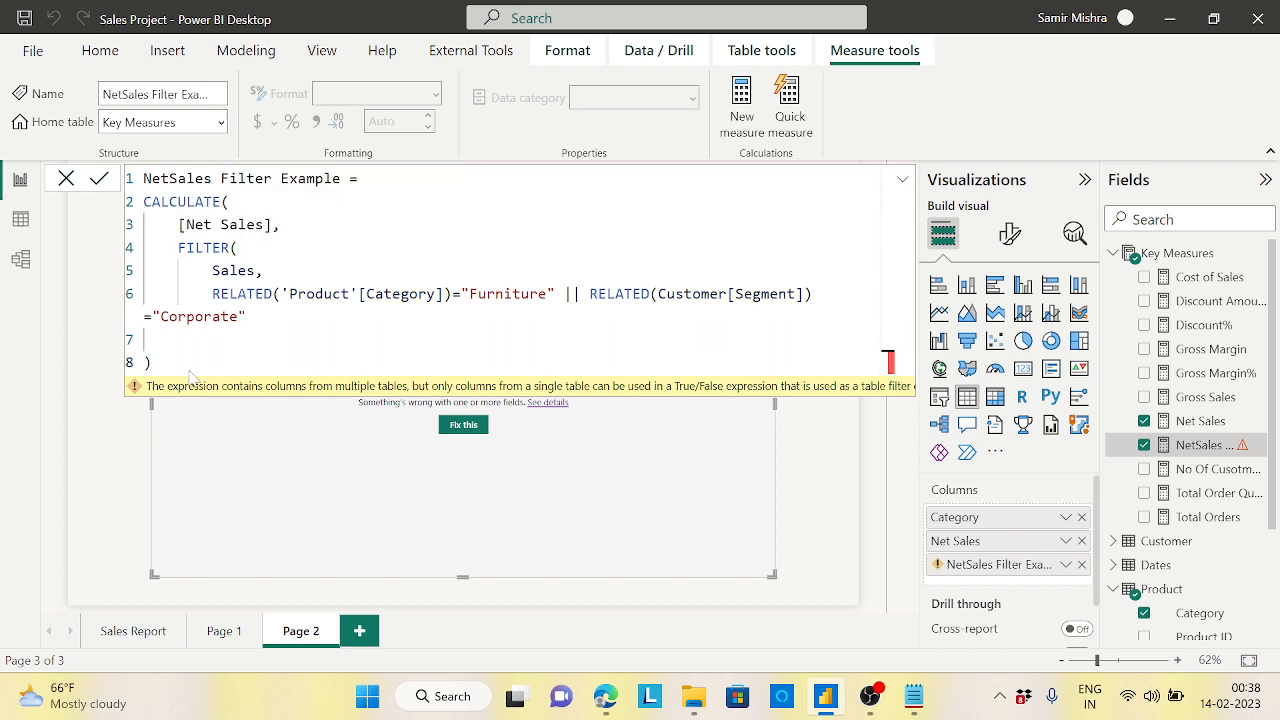
text())
key(Return)
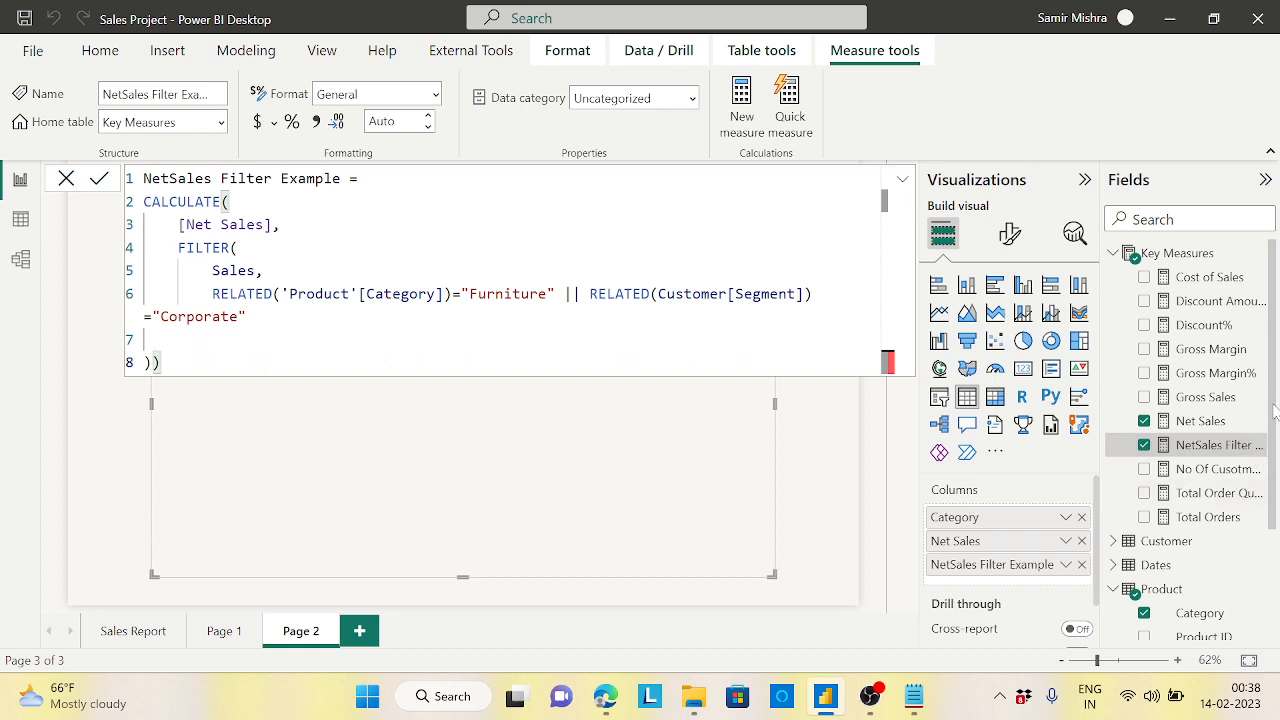
drag(1275, 410, 1278, 535)
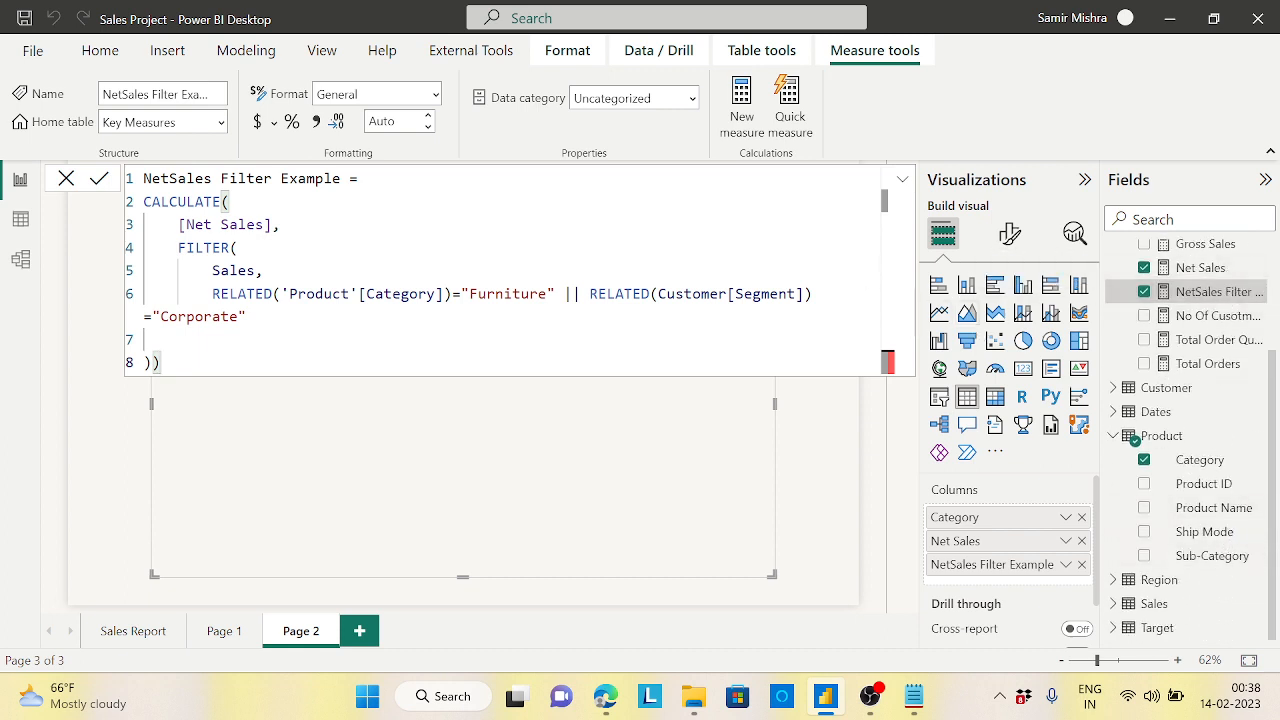
click(903, 180)
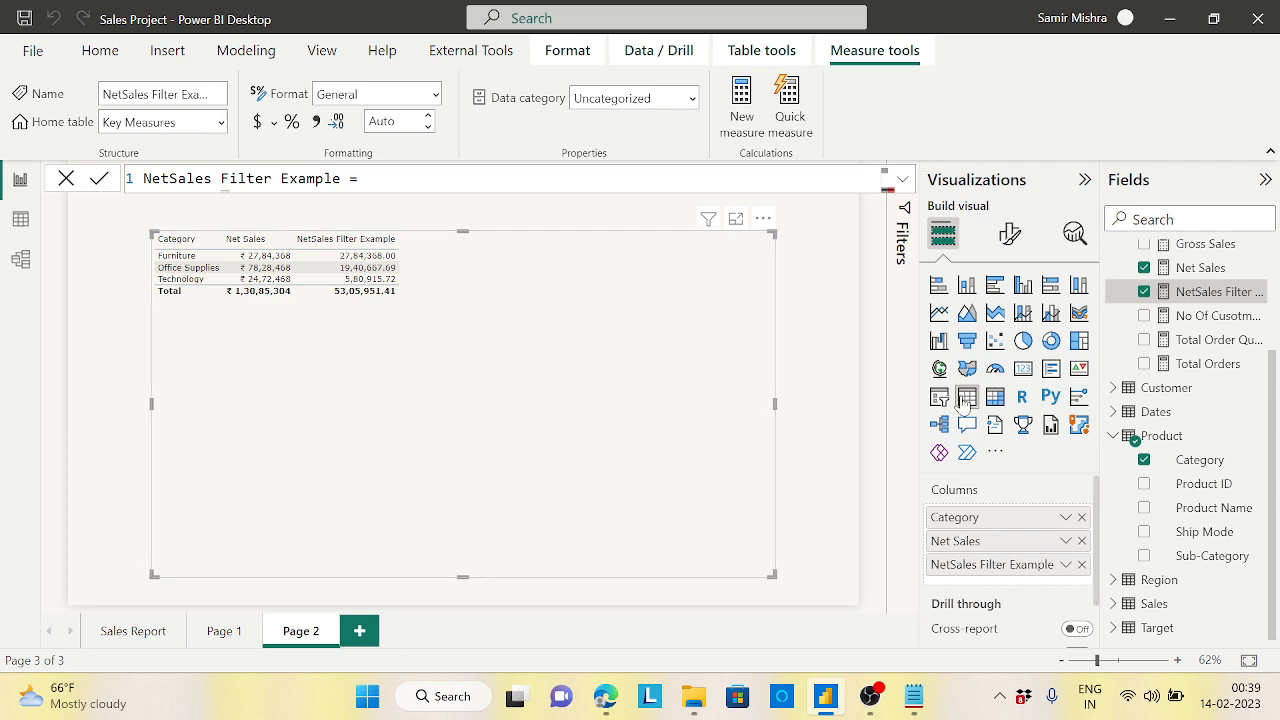
Step: Switch to Notepad and add the line "wan to coutn number pf products where netsales>1000000" below the existing notes, separated by blank lines
click(914, 697)
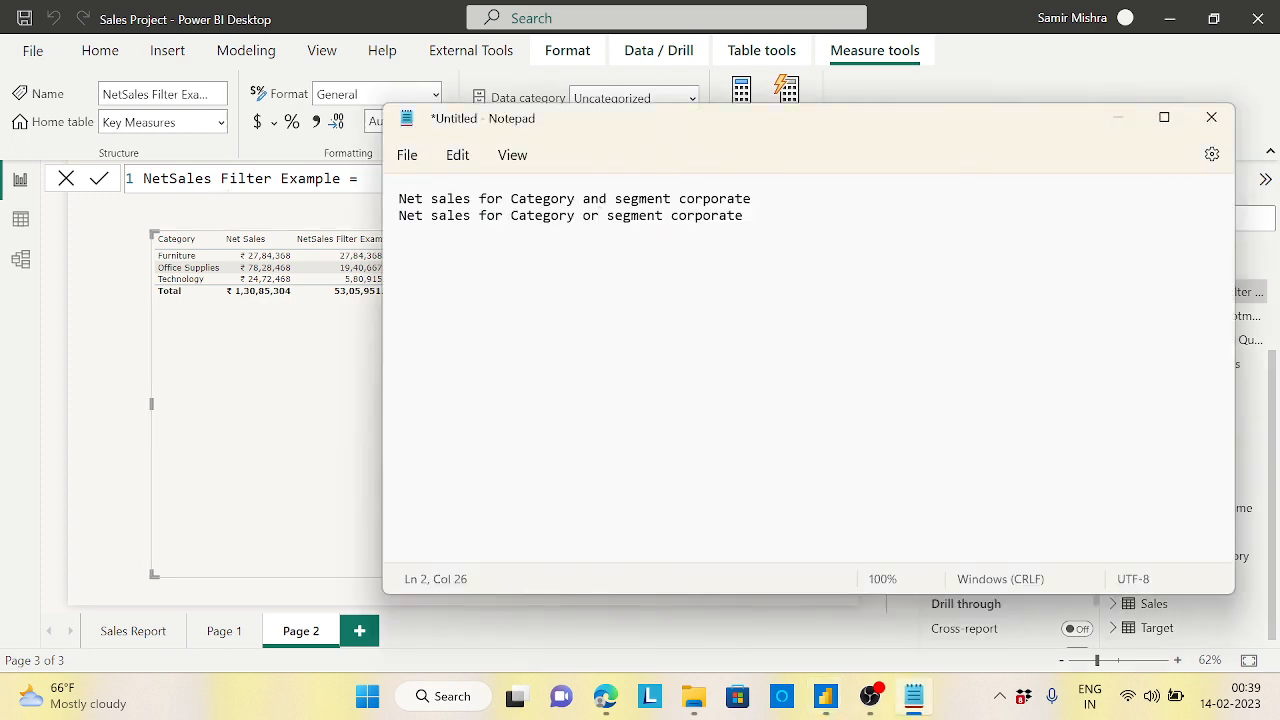
key(Return)
key(Return)
text(wan to)
text( cpunt)
key(BackSpace)
key(BackSpace)
key(BackSpace)
key(BackSpace)
key(BackSpace)
text(outn )
text(the)
key(BackSpace)
key(BackSpace)
key(BackSpace)
text(number pf p)
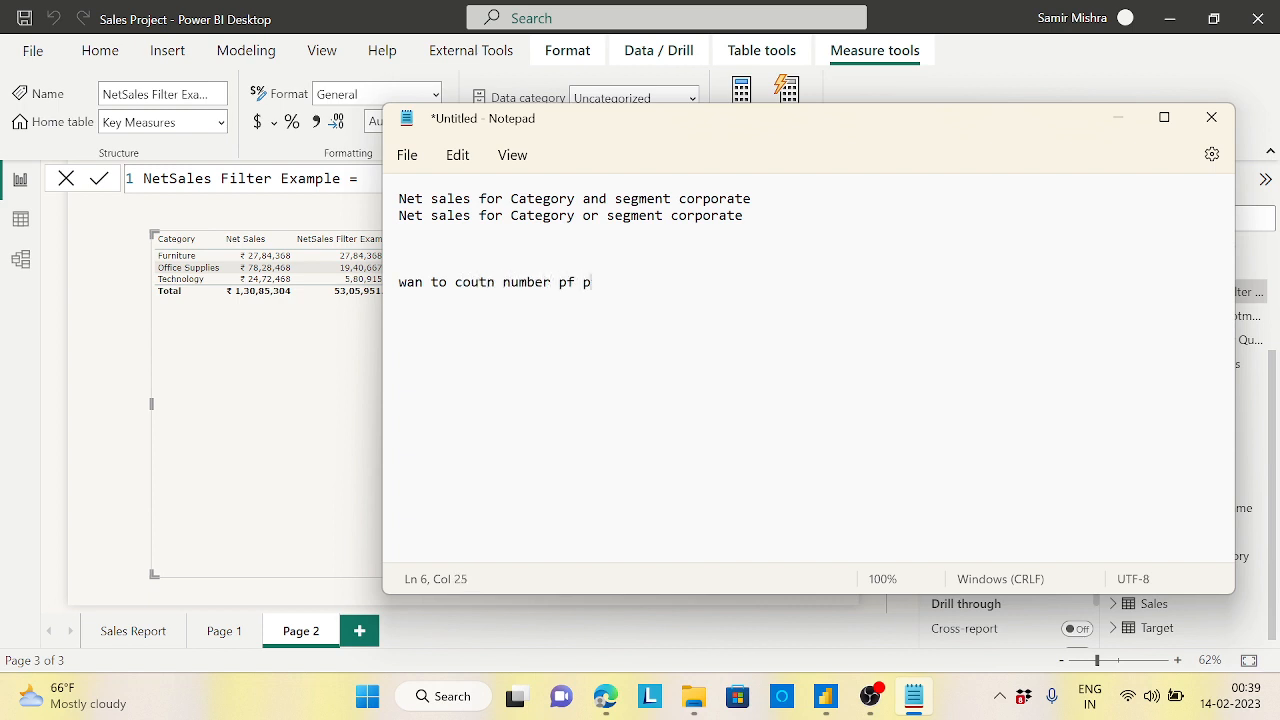
text(roducts where netsals)
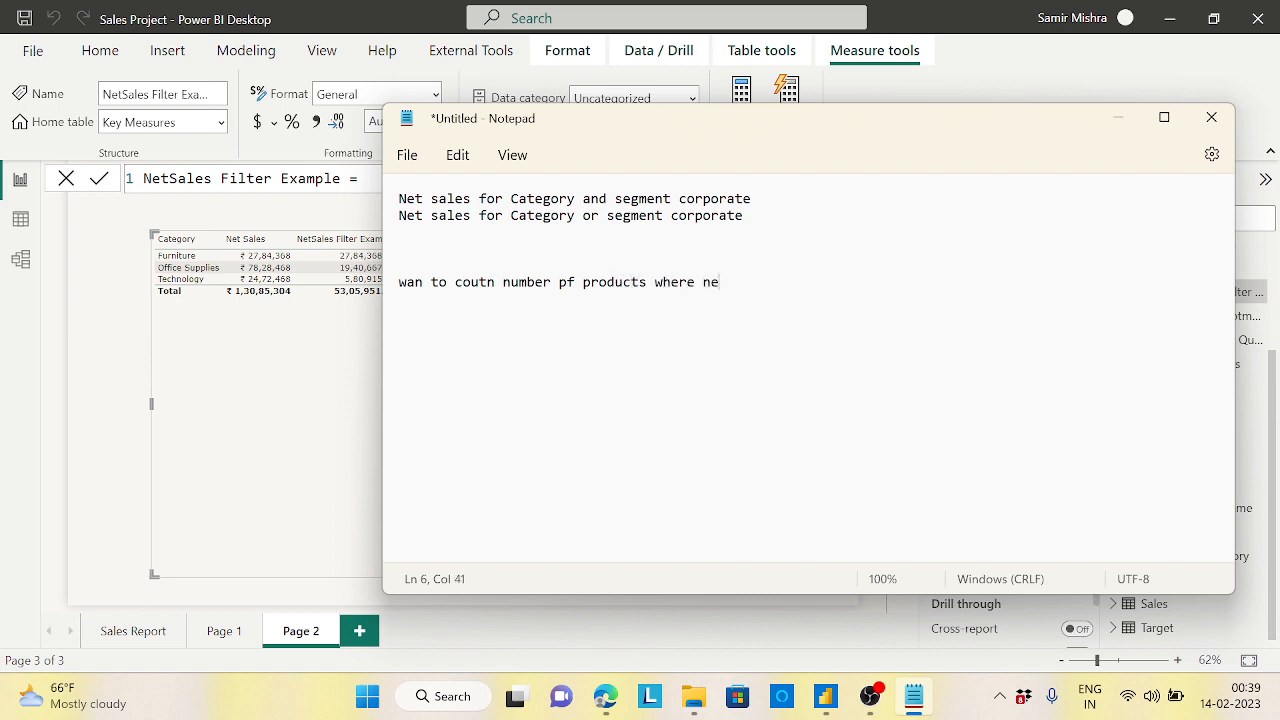
key(BackSpace)
key(BackSpace)
text(es>1000000)
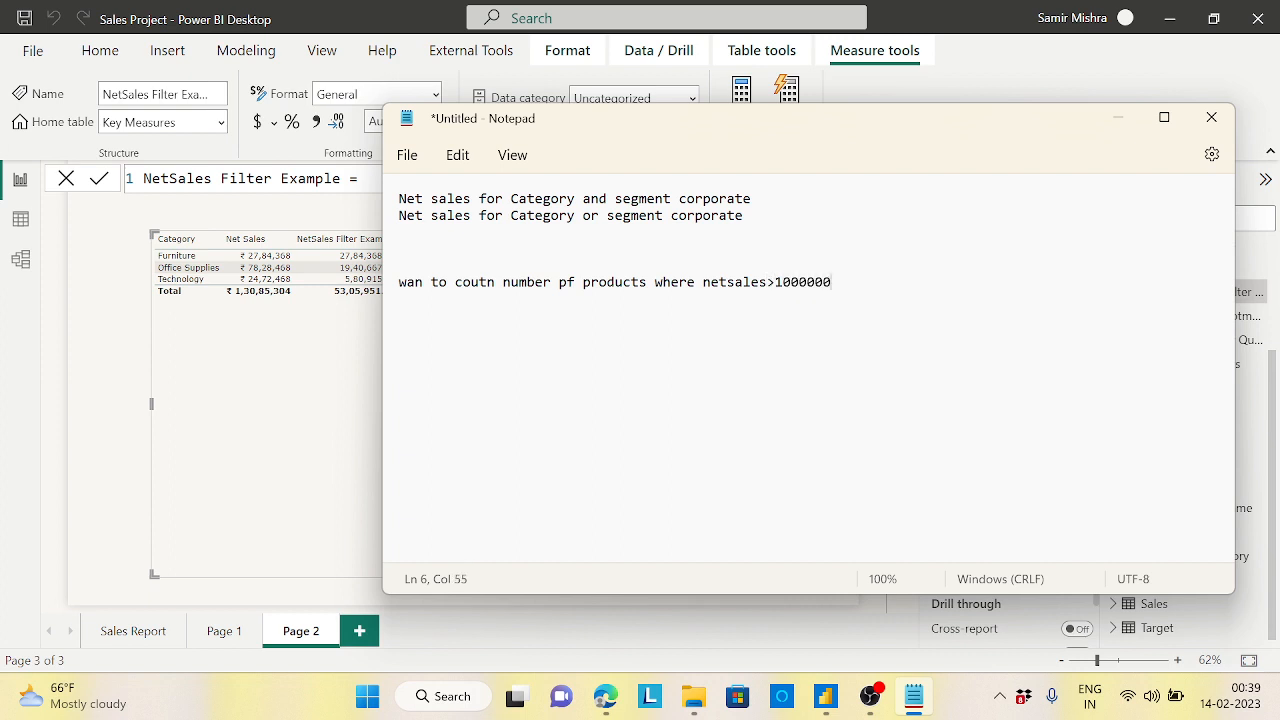
Step: Leave Notepad for Power BI Desktop and create a new measure in the Key Measures table
click(1119, 117)
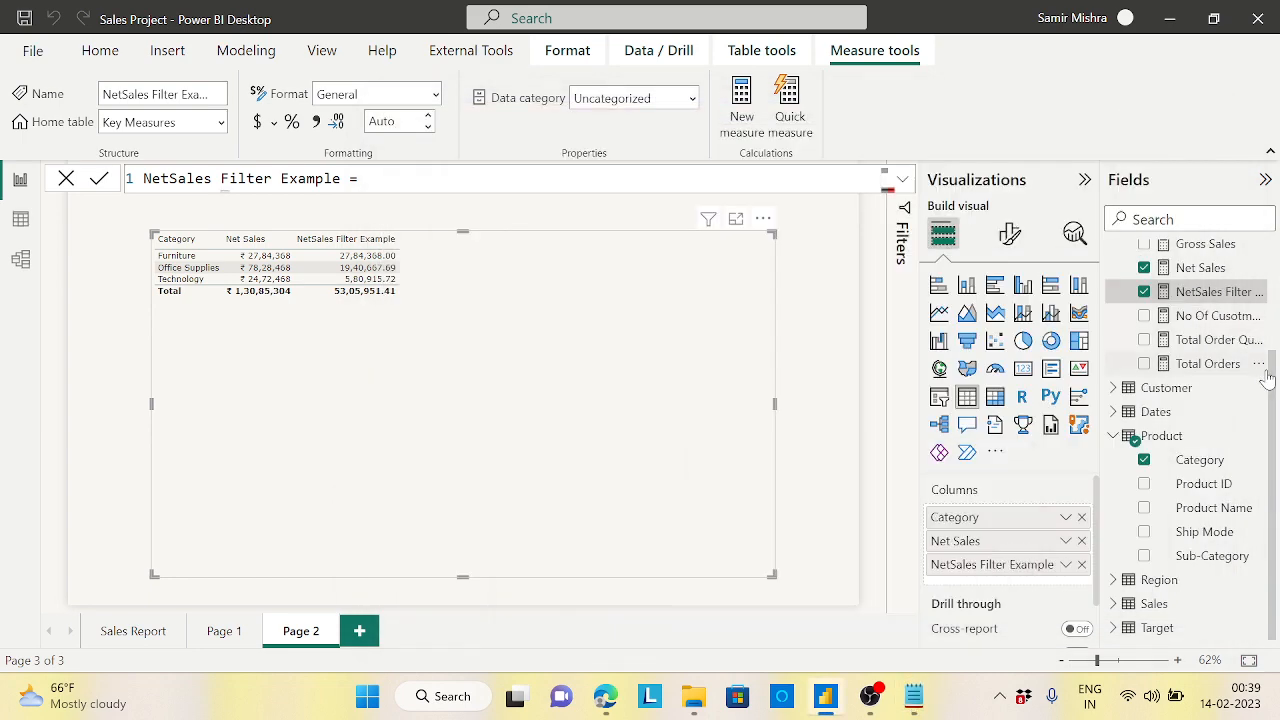
scroll(1276, 243, up, 3)
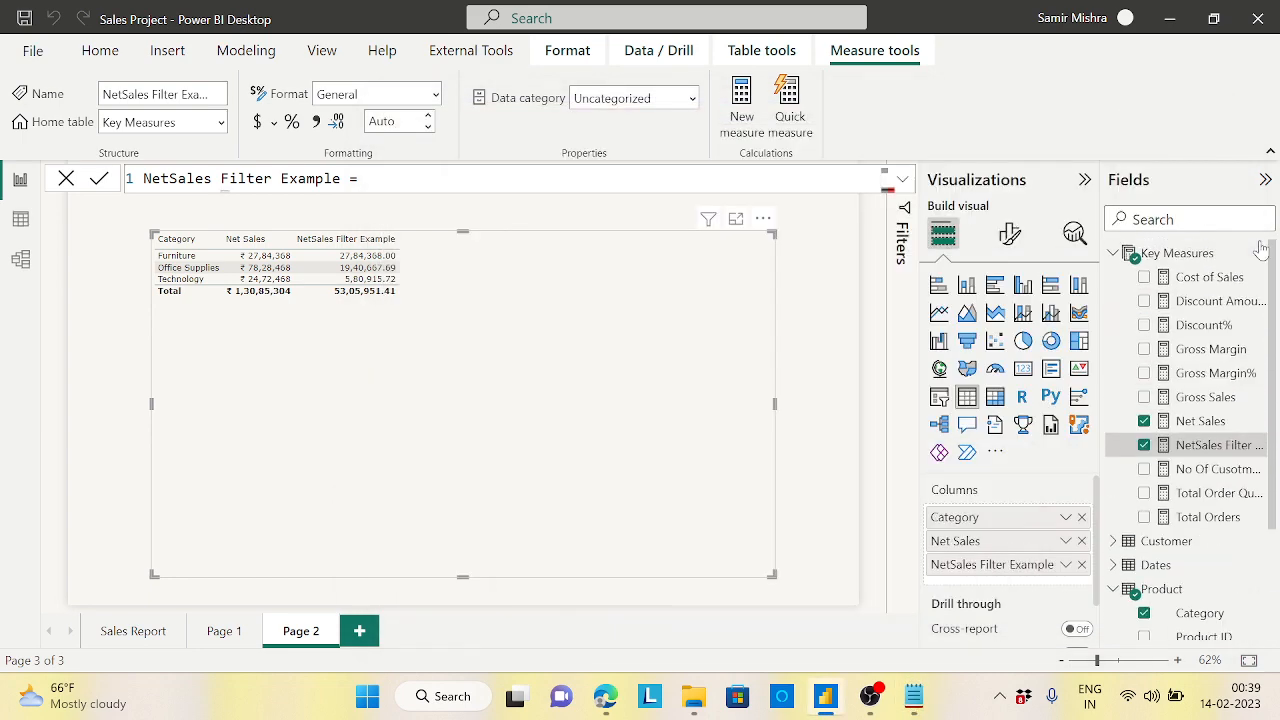
right_click(1145, 255)
click(1122, 269)
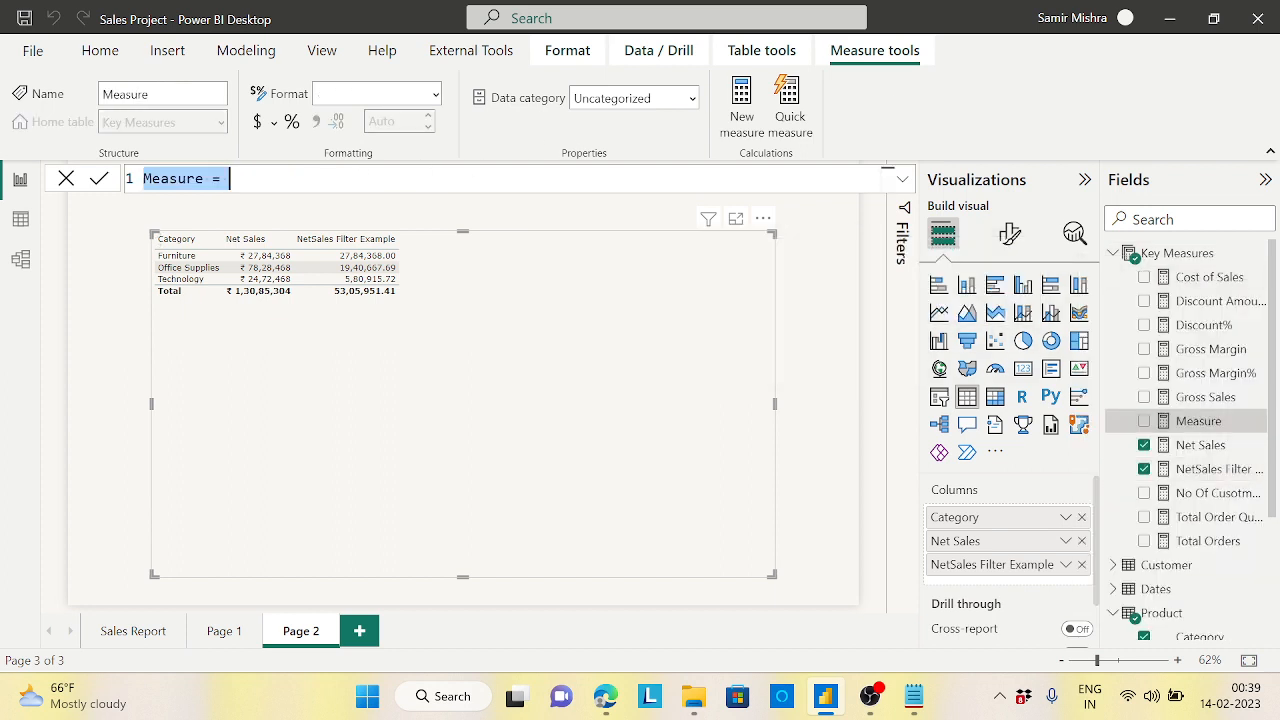
Step: Name the new measure "Prod where Netsales >1000000" and start its formula on a new line after the equals sign
text(Net)
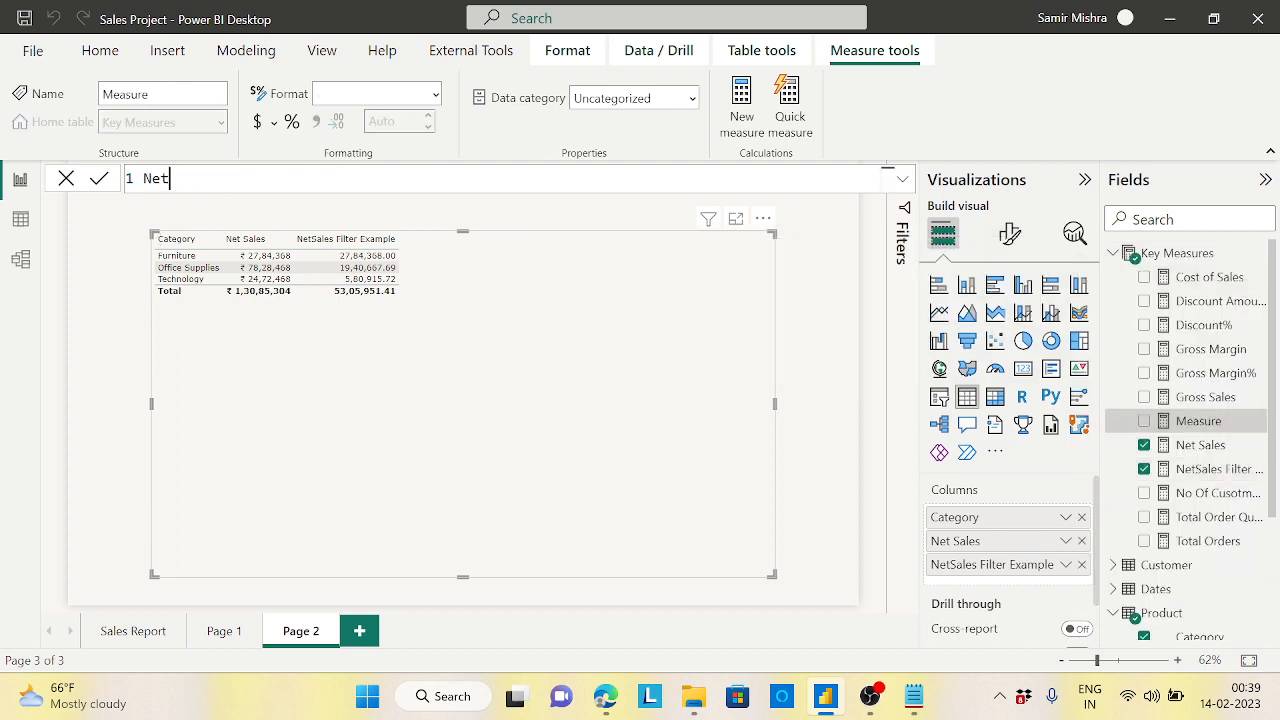
key(BackSpace)
key(BackSpace)
key(BackSpace)
text(Prod where Netsal)
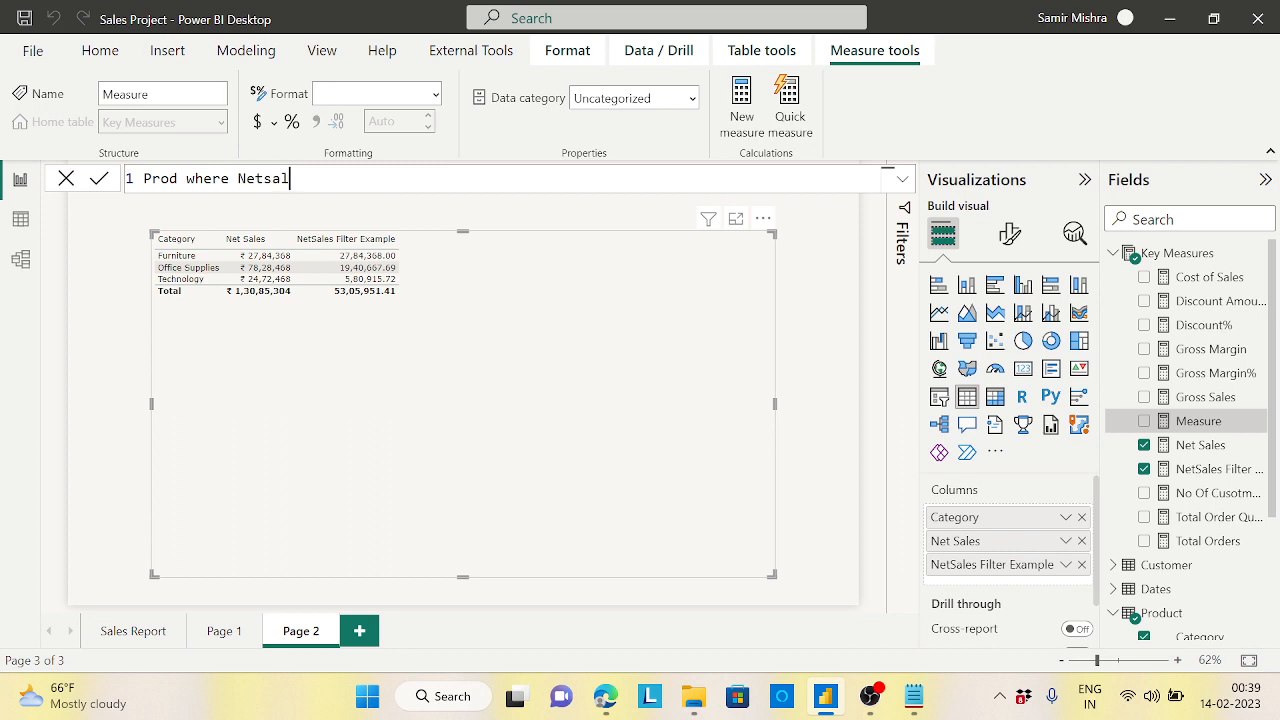
text(es >1000000=)
key(shift+Return)
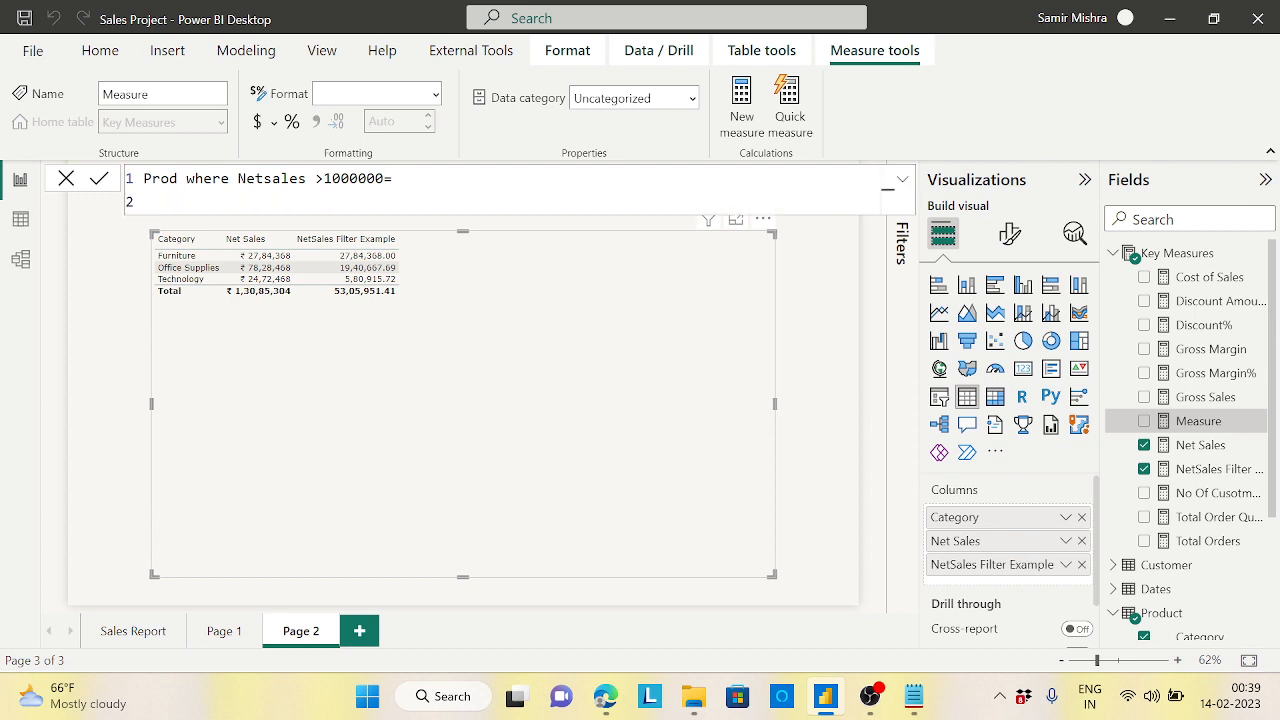
Step: Begin the formula with CALCULATE( and enter COUNTROWS('Product'), as its expression, with each part on its own line
text(cal)
key(Tab)
key(shift+Return)
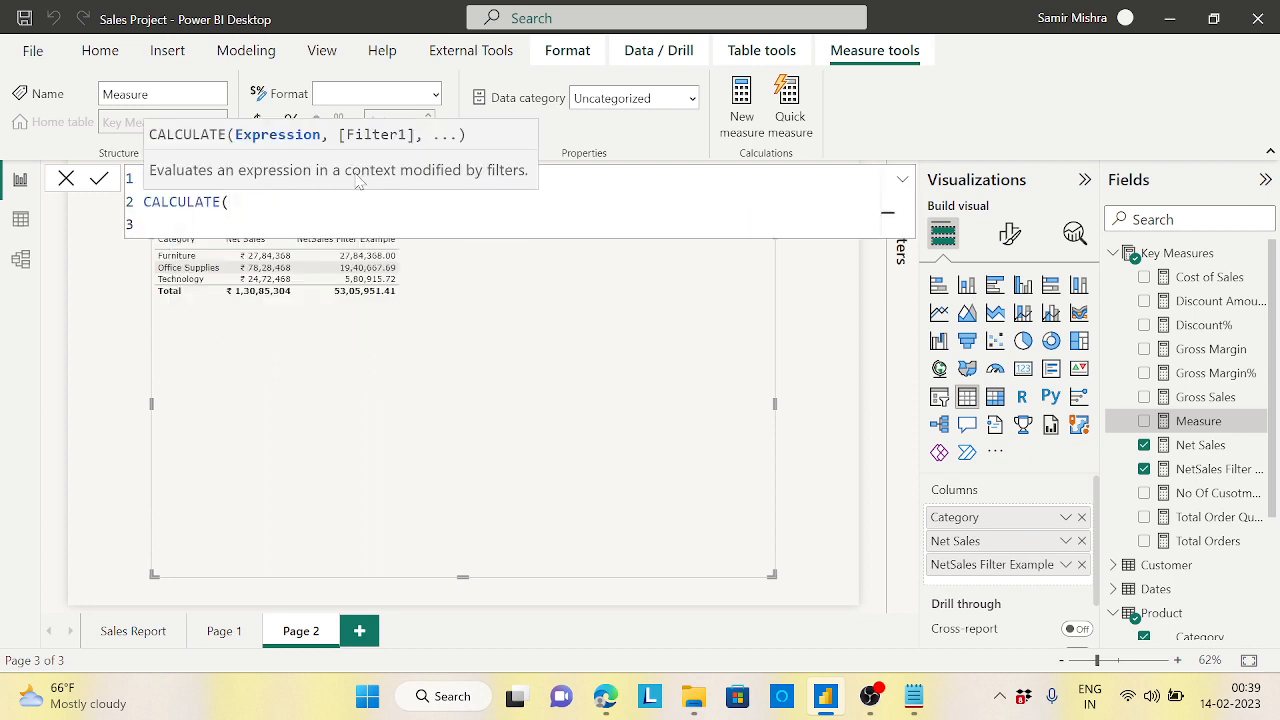
text(count)
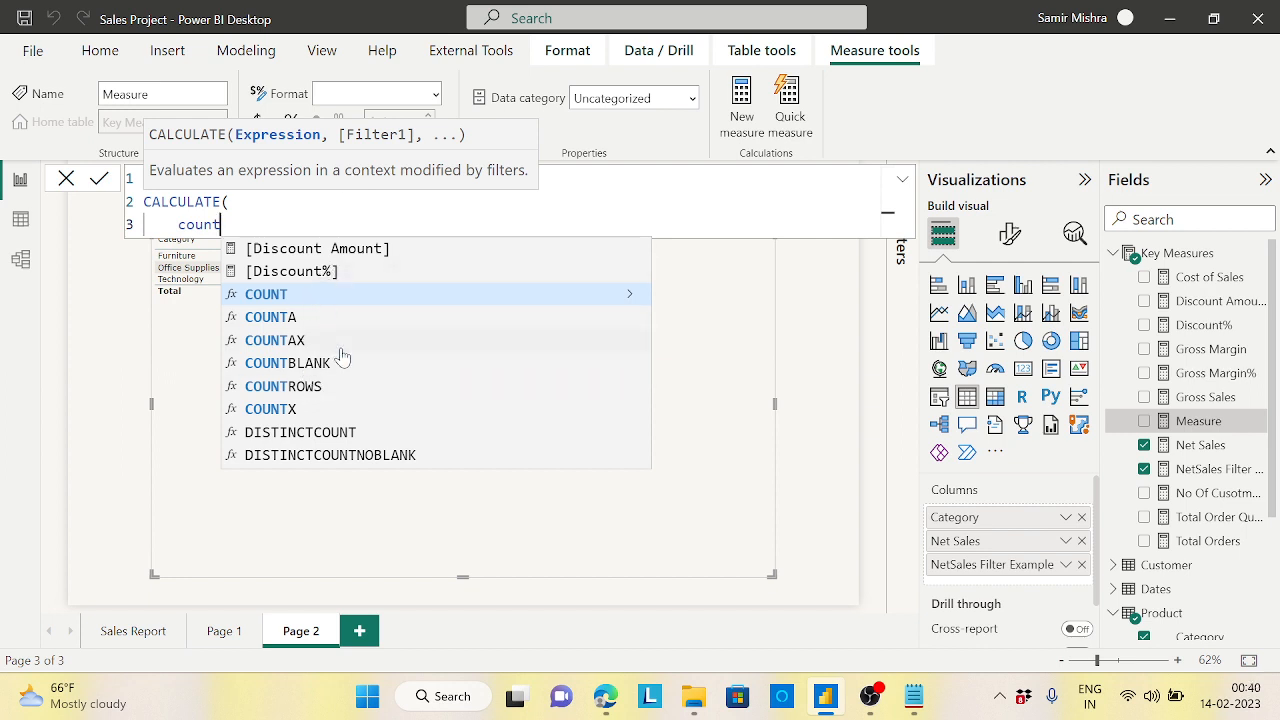
click(310, 390)
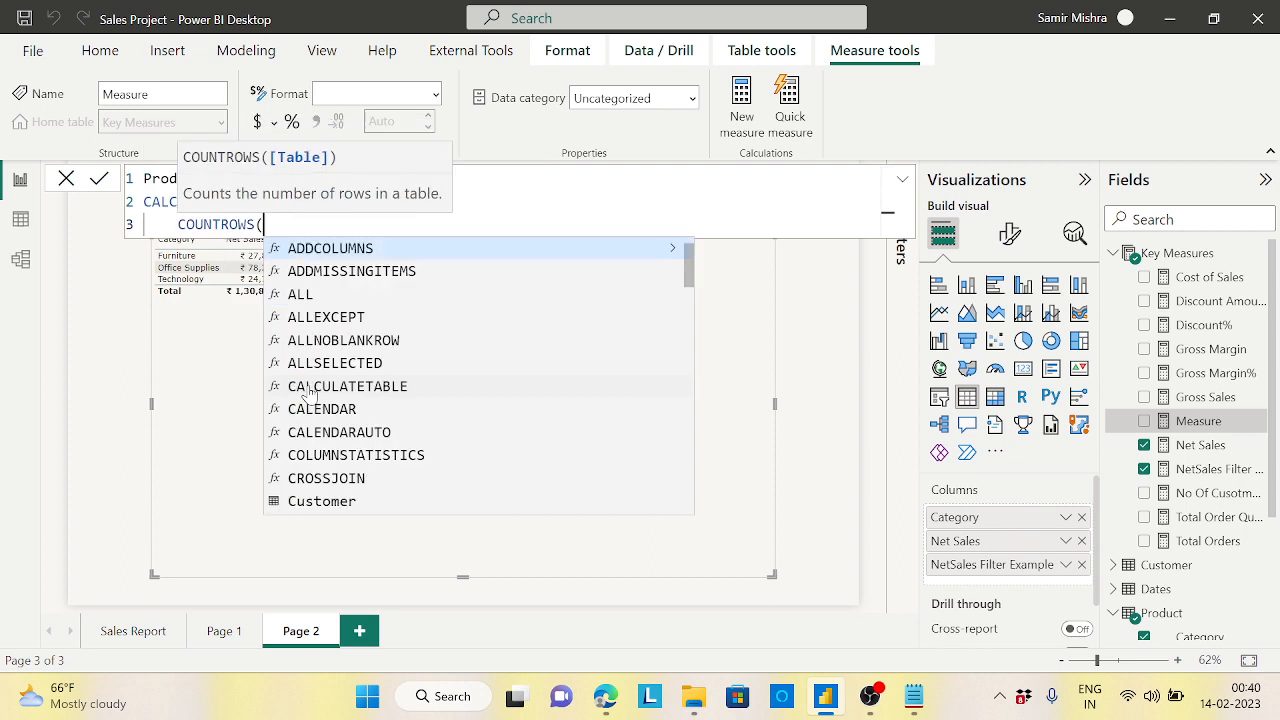
text(prod)
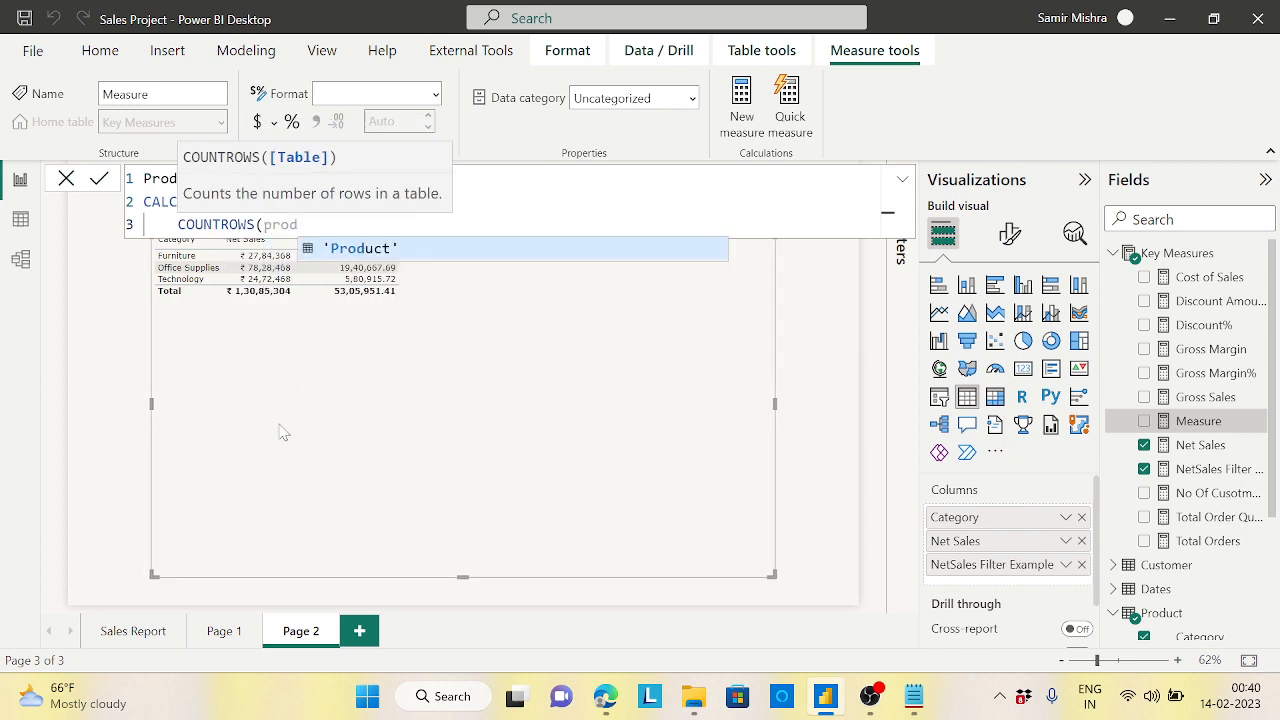
click(366, 250)
text())
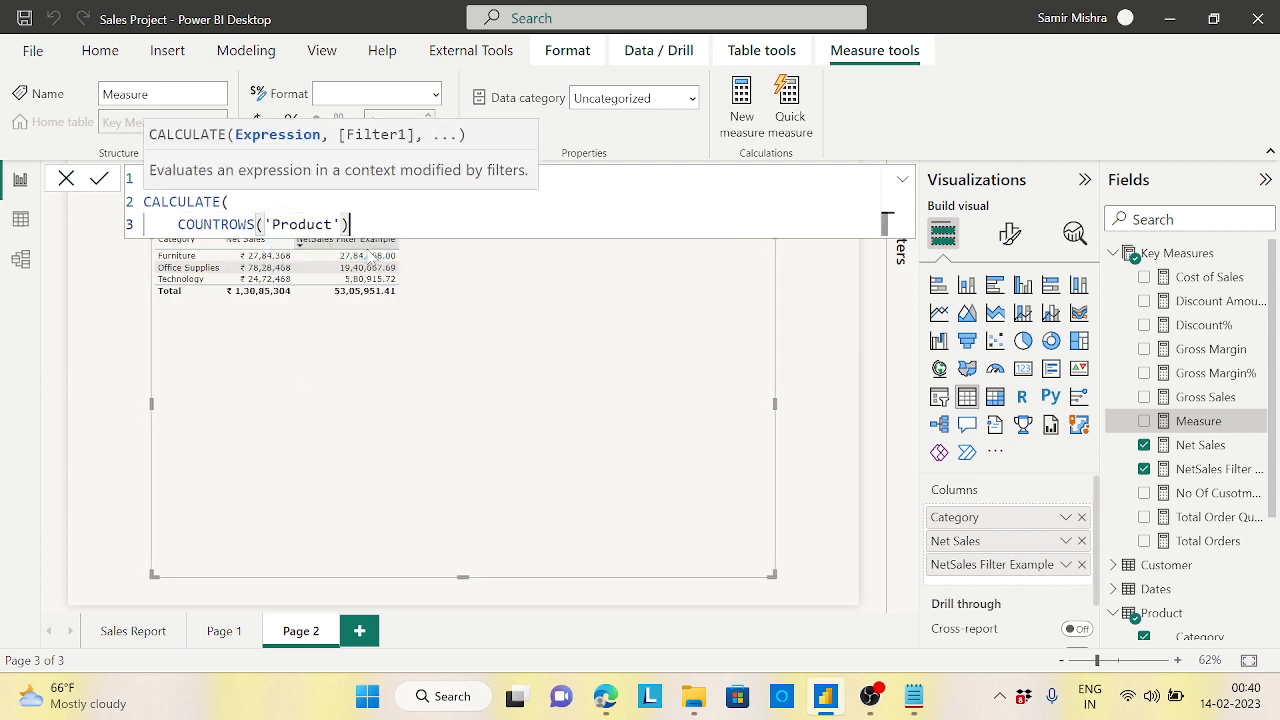
text(,)
key(shift+Return)
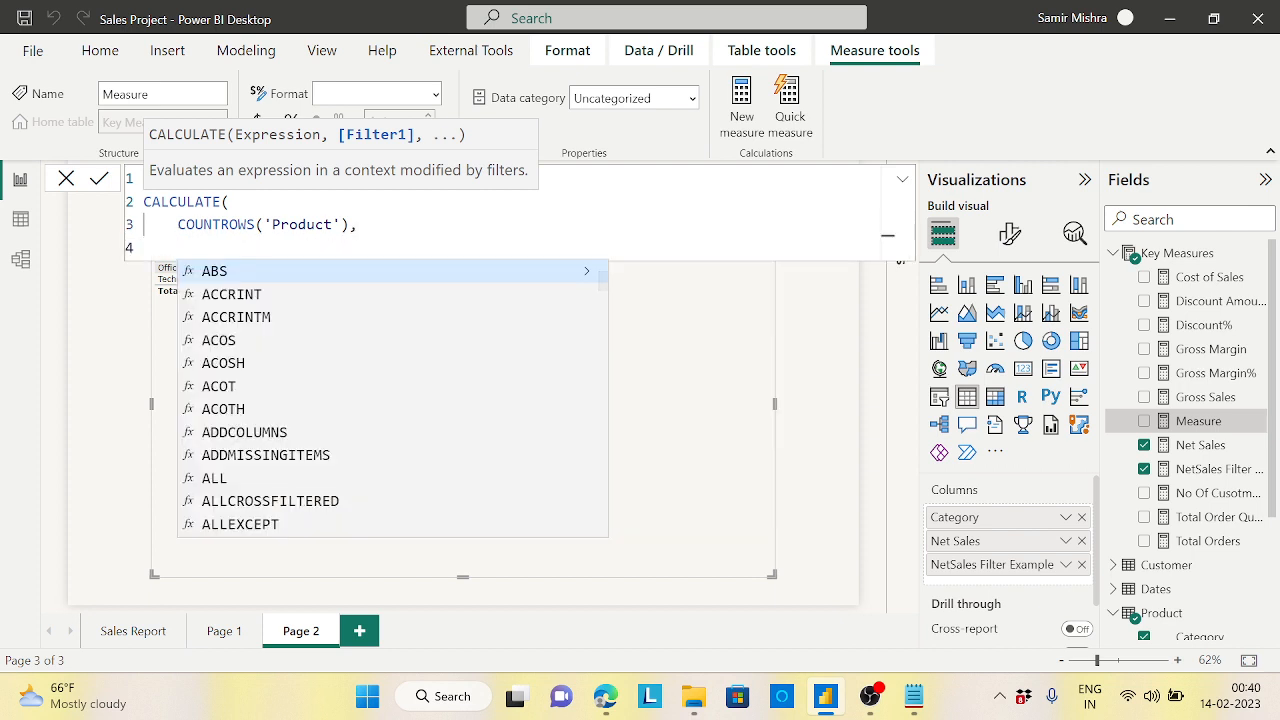
Step: Add [Net Sales]>1000000 directly as the CALCULATE filter argument, close the parenthesis on a new line and try to commit the measure
text(net)
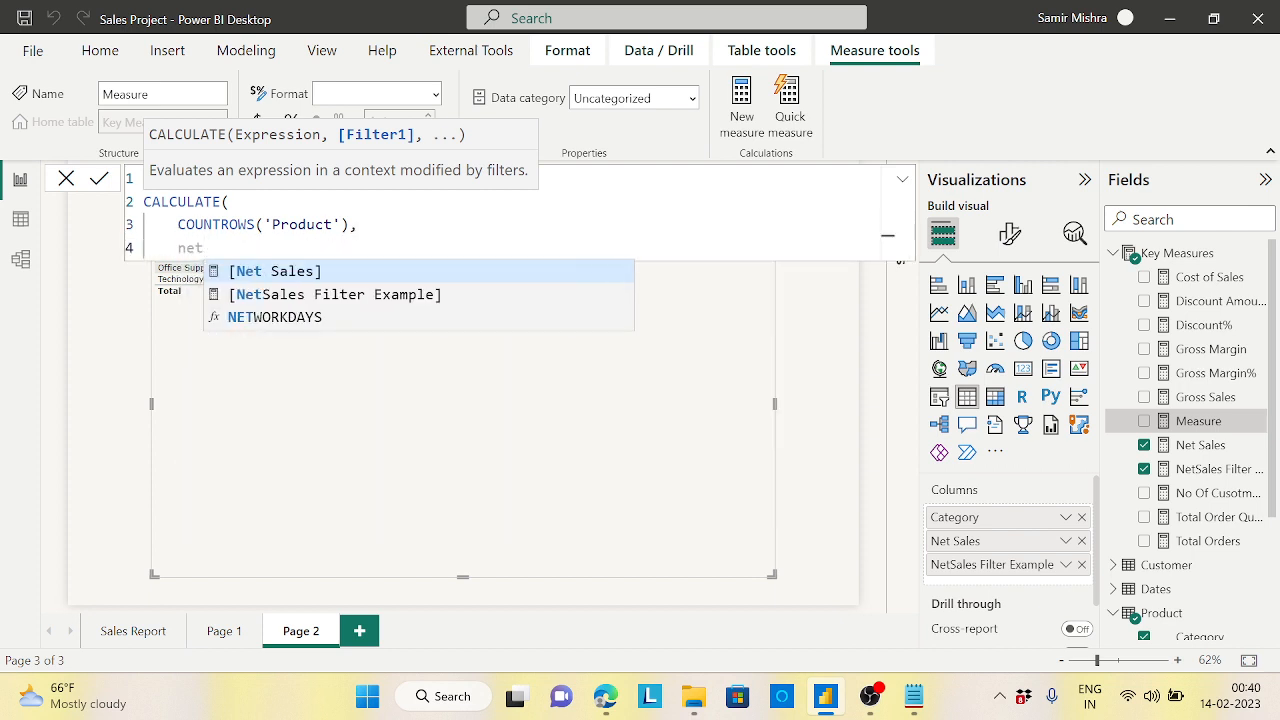
click(307, 273)
text(>100000)
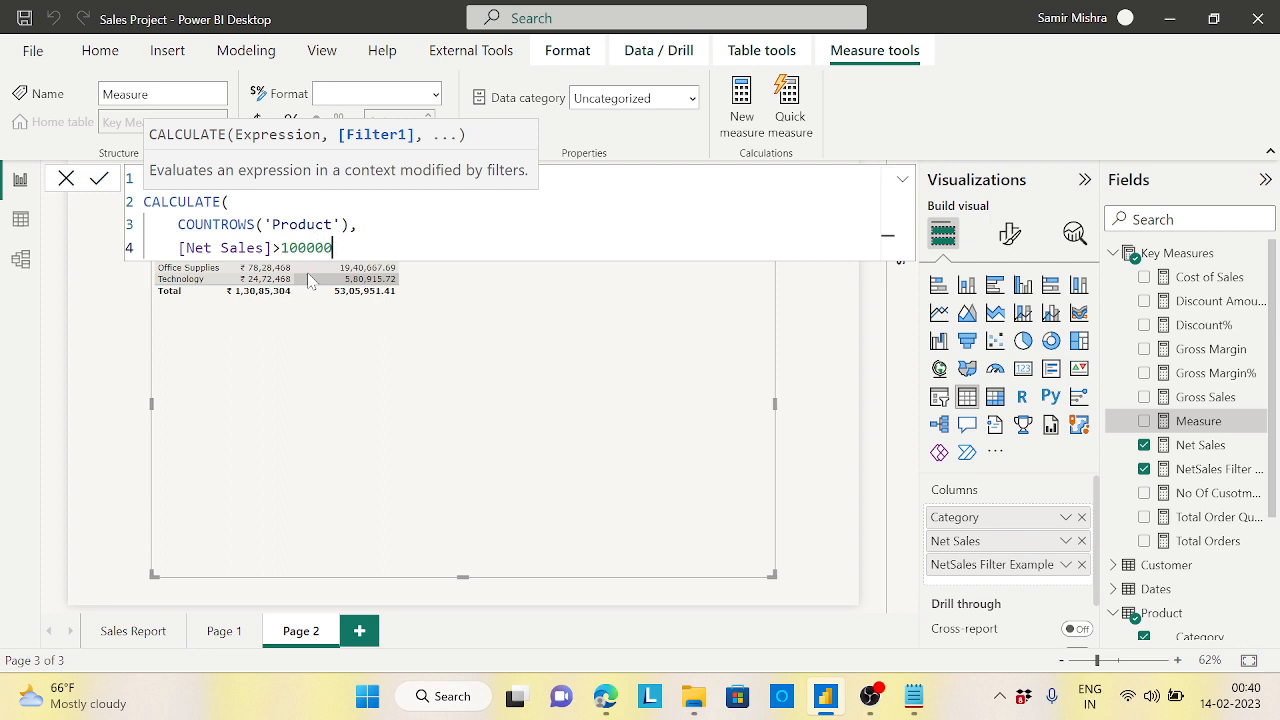
text(0)
key(shift+Return)
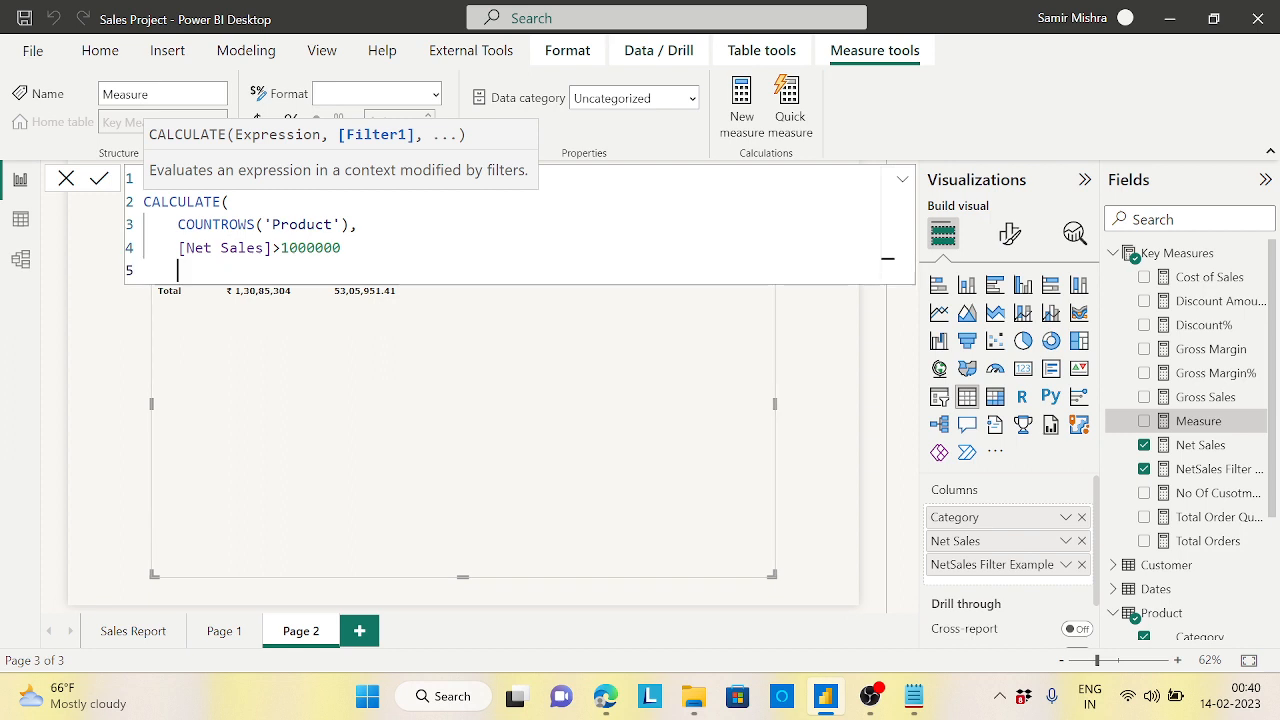
text())
key(Return)
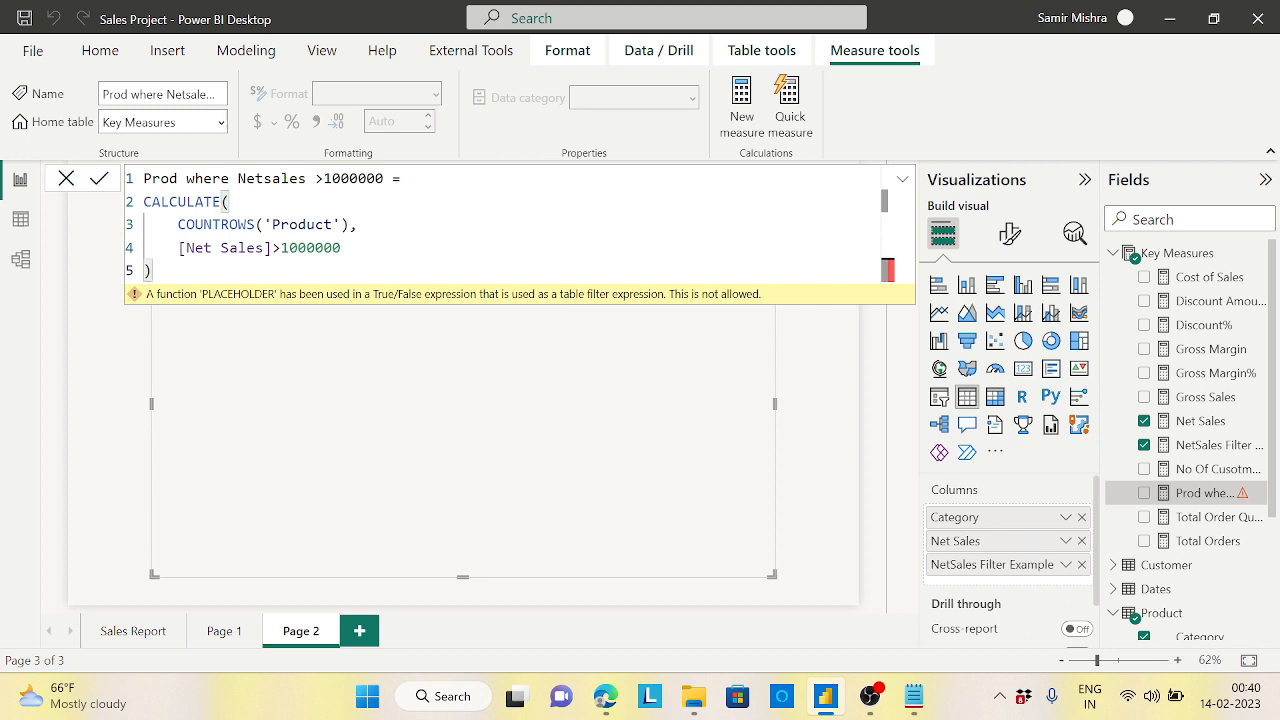
Step: Insert FILTER( with the Sales table as its first argument above the [Net Sales]>1000000 condition
drag(178, 247, 272, 247)
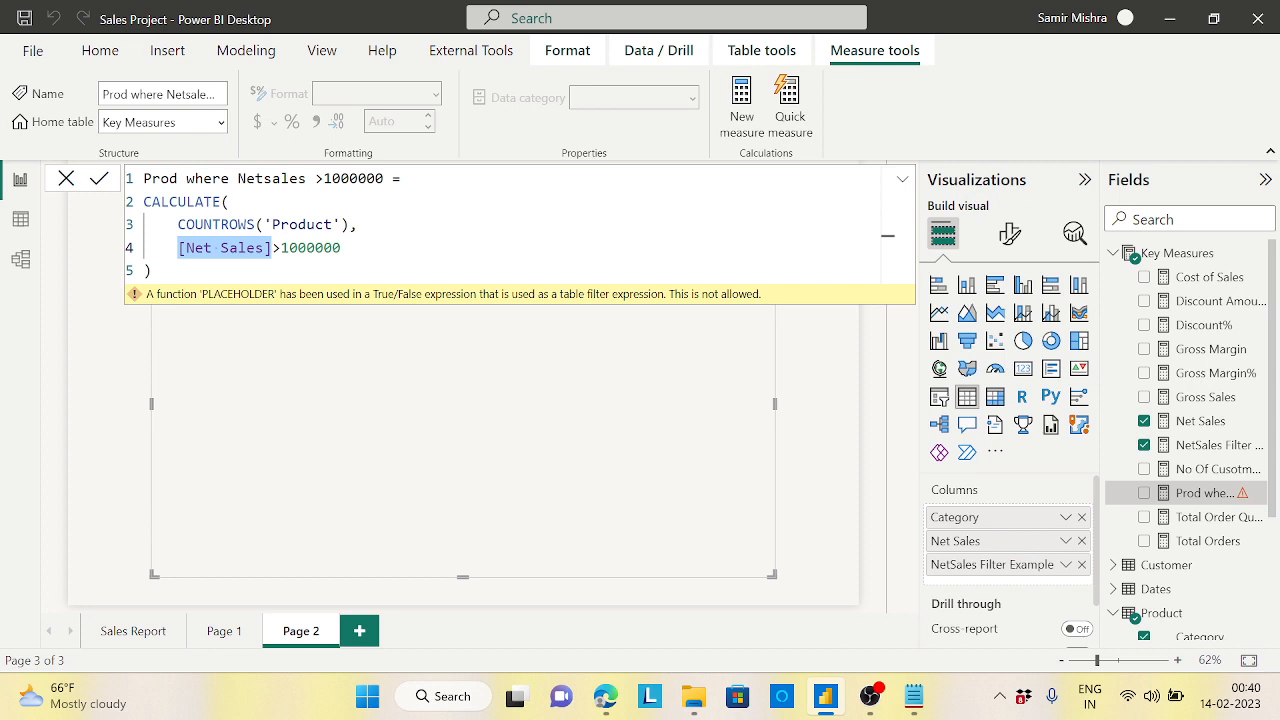
drag(342, 247, 178, 247)
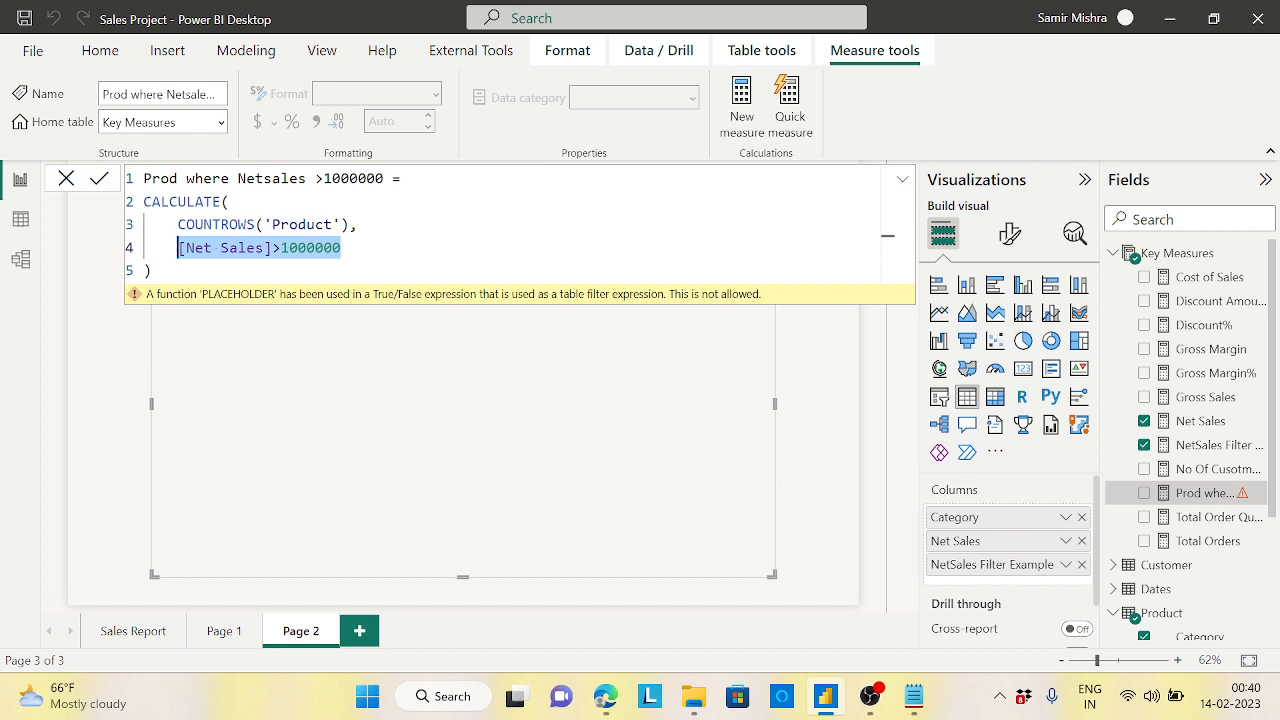
click(358, 225)
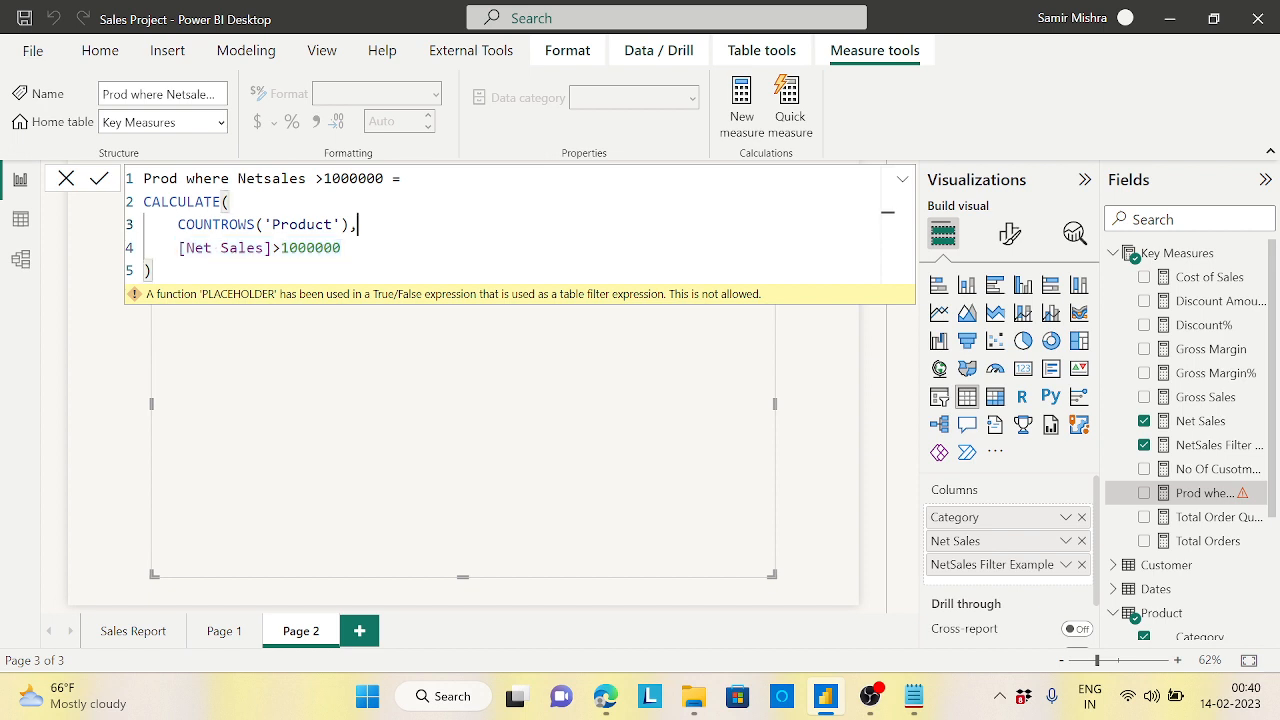
key(shift+Return)
text(fi)
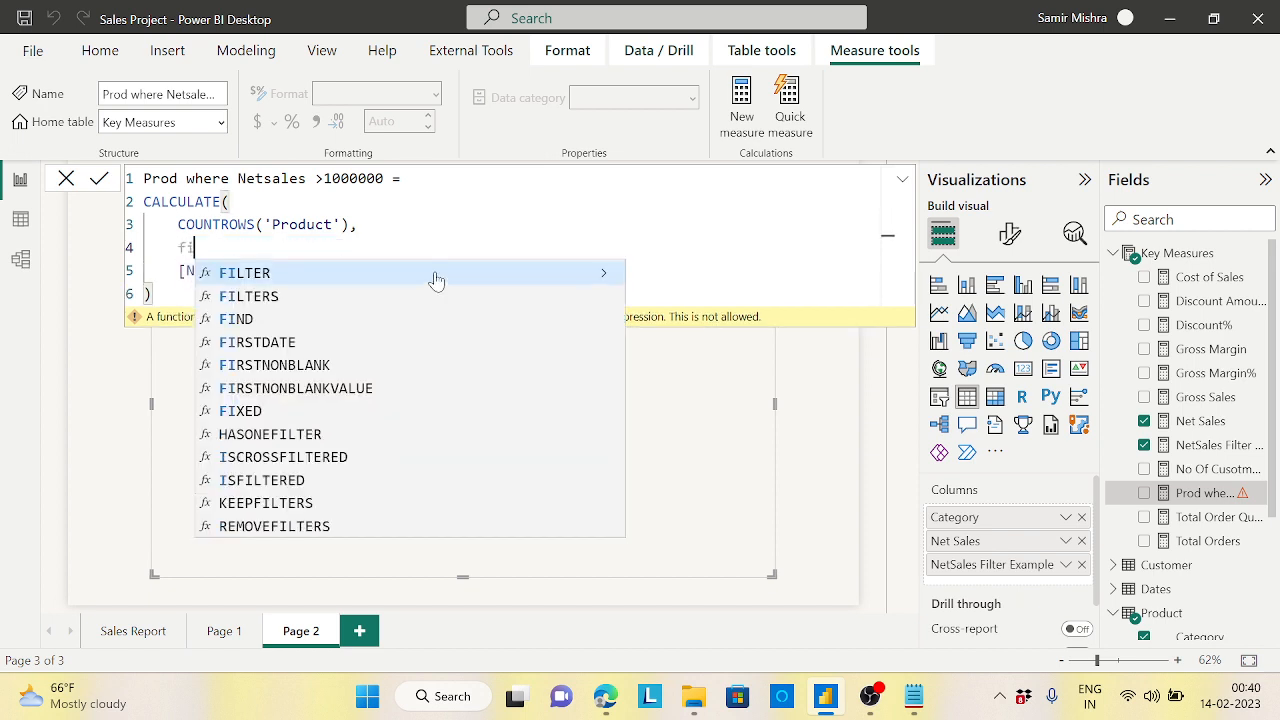
text(lter()
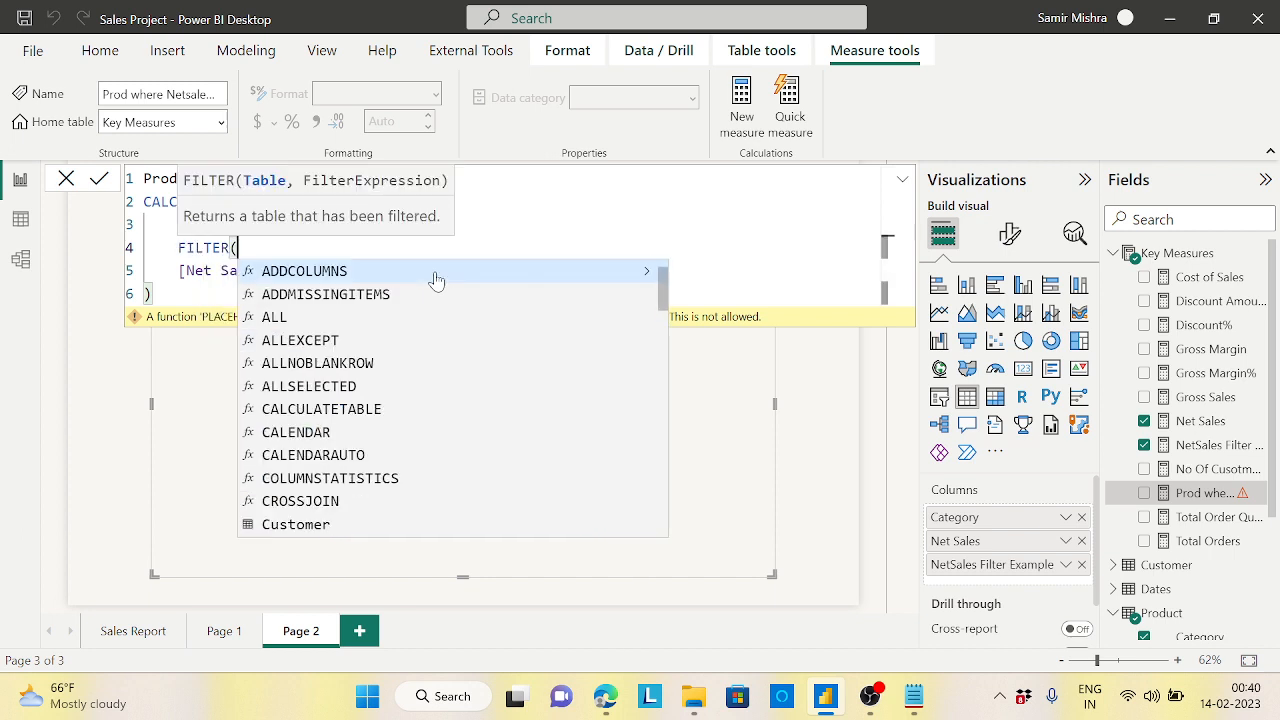
key(shift+Return)
text(sales)
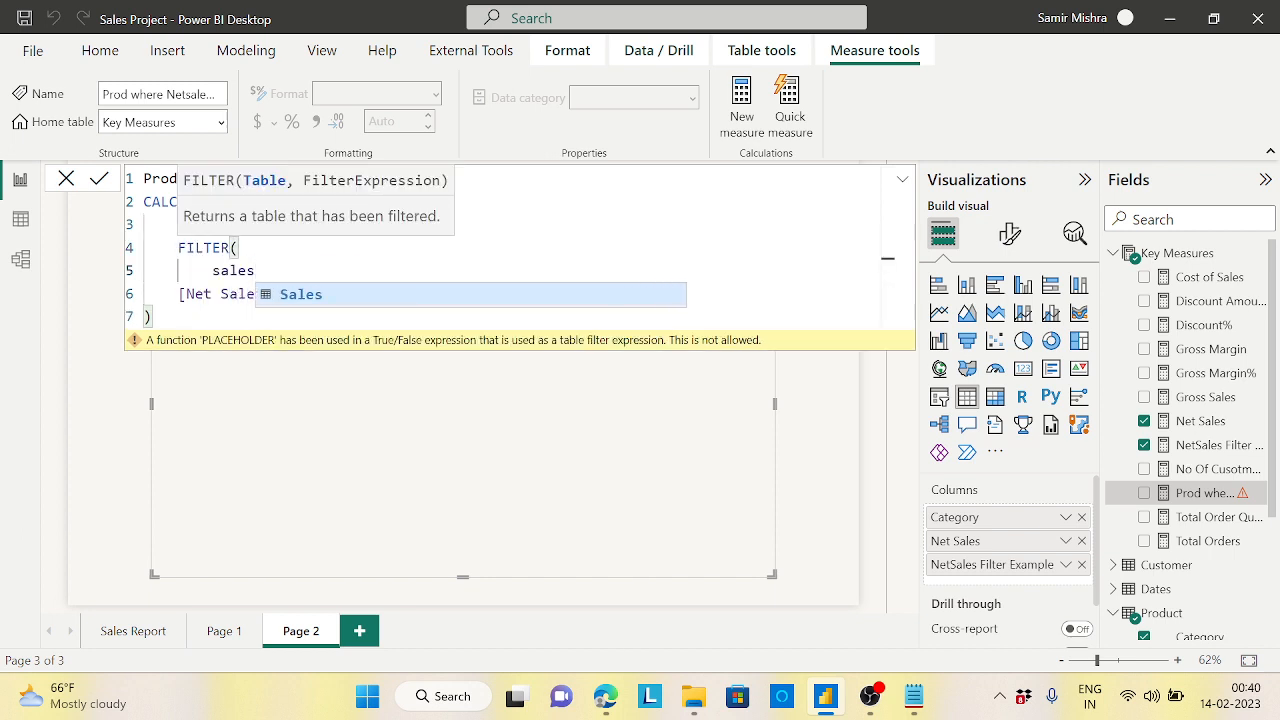
key(Tab)
text(,)
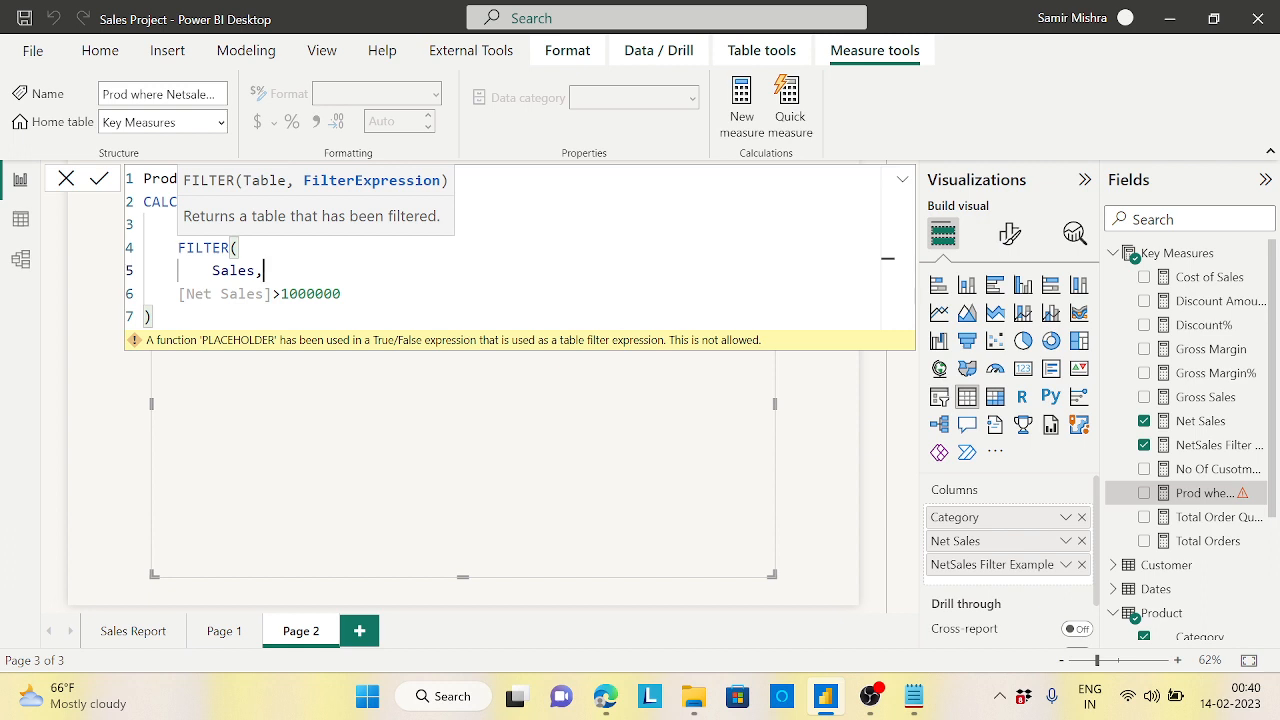
Step: Indent the [Net Sales]>1000000 condition inside FILTER, add FILTER's closing parenthesis on its own line and commit the measure
click(178, 294)
key(Tab)
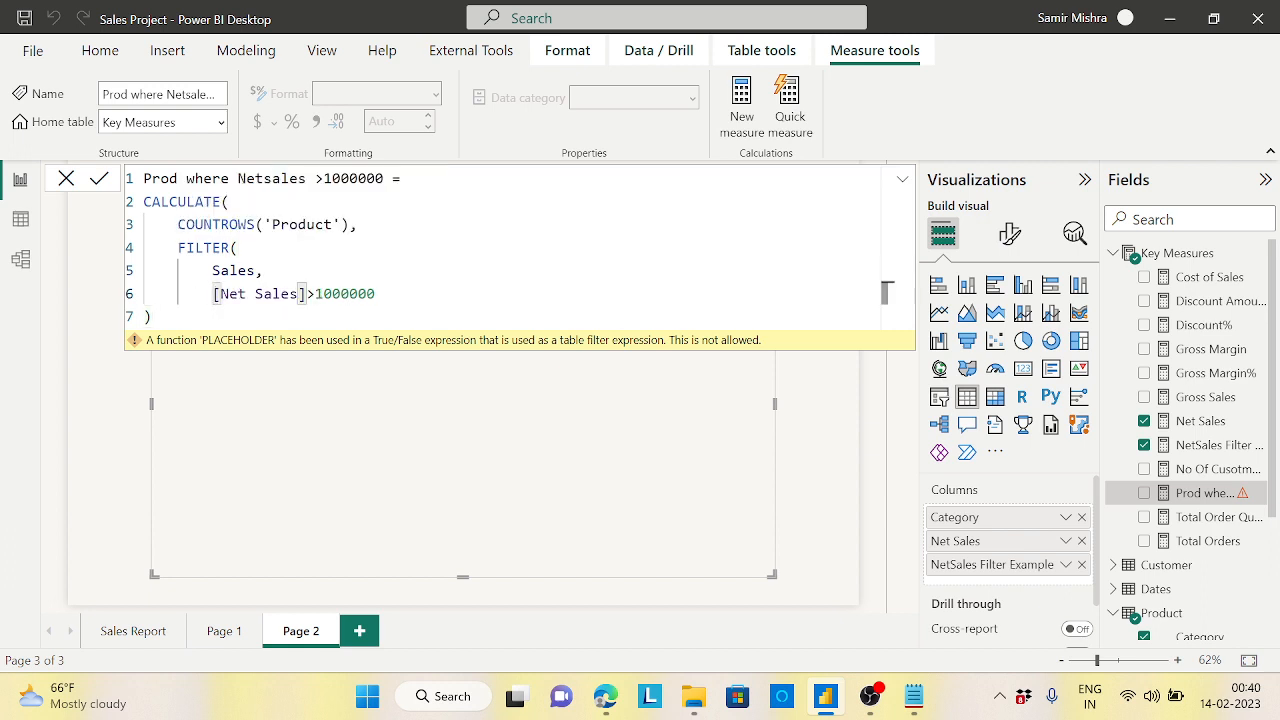
key(End)
key(shift+Return)
text())
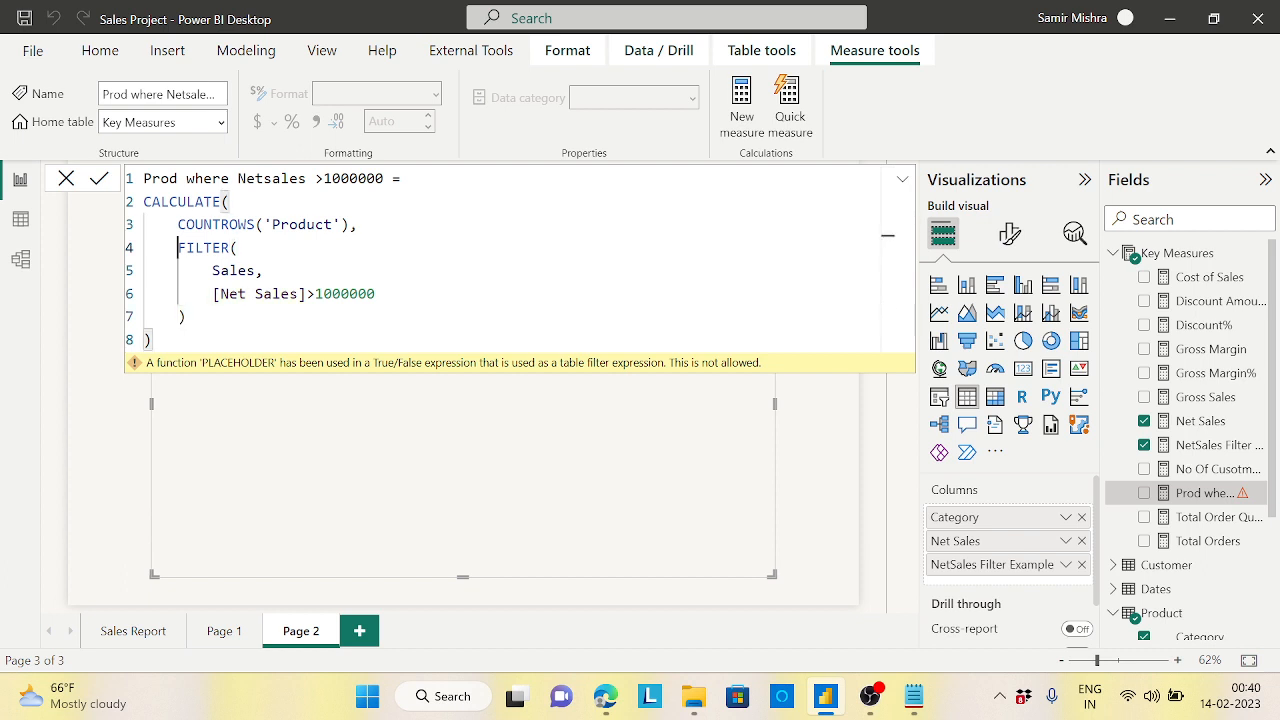
drag(178, 248, 187, 317)
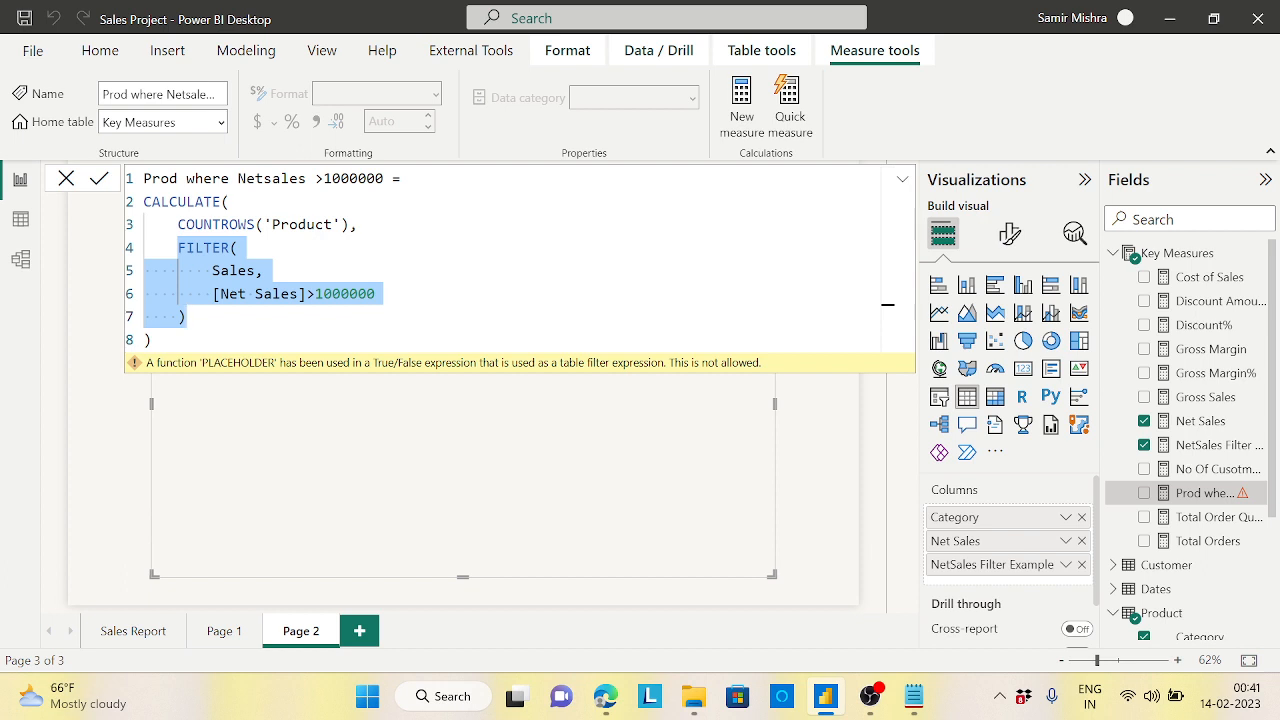
click(152, 340)
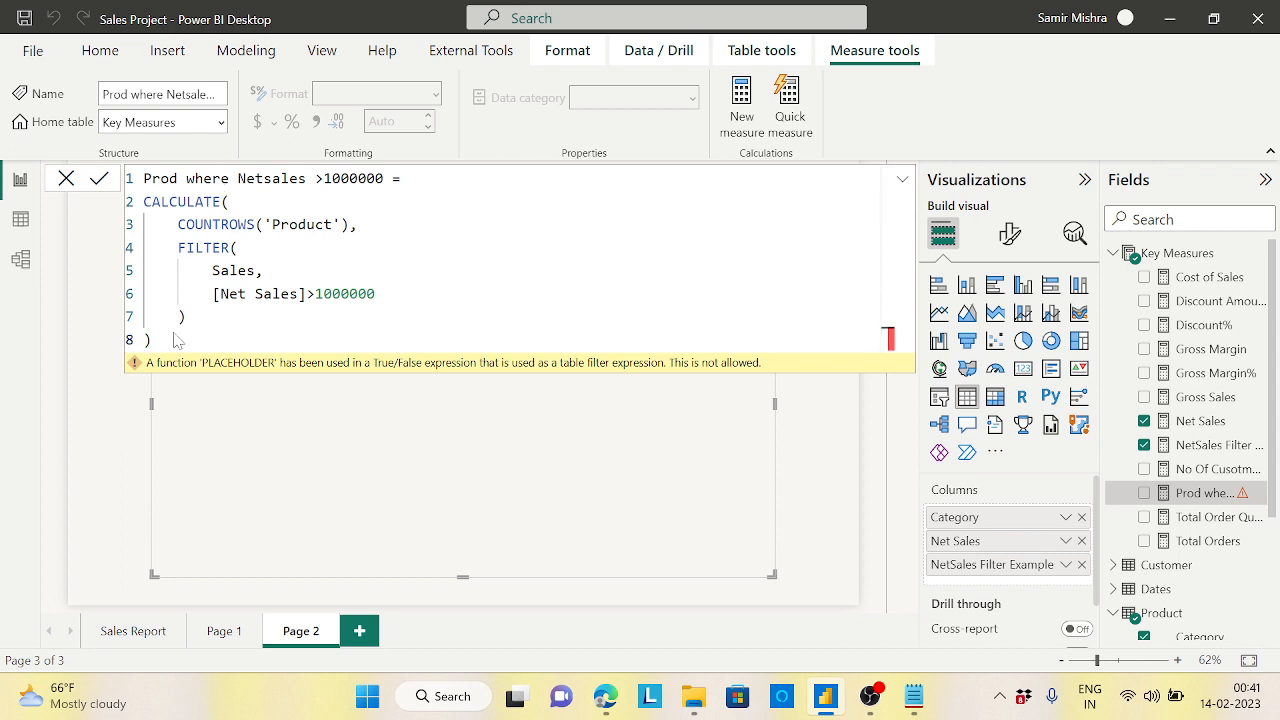
key(Return)
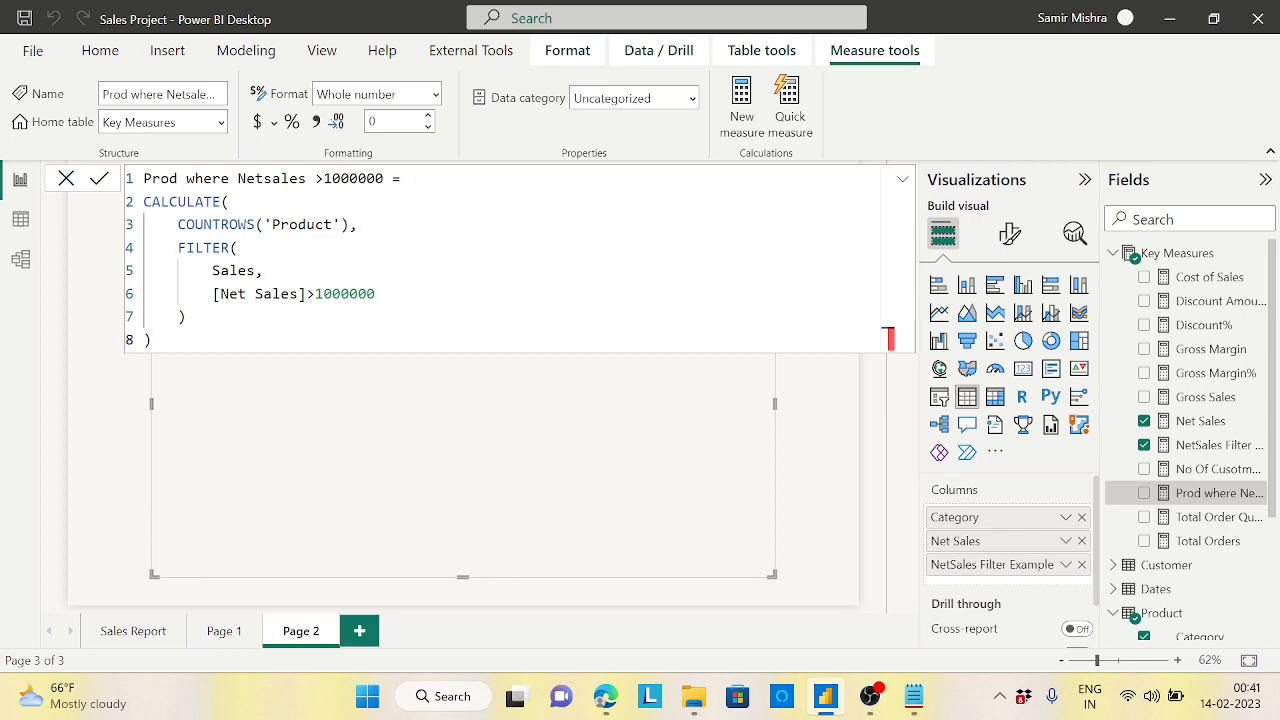
Step: Switch to Edge and review the Red Sales FILTER example in the Microsoft article on avoiding FILTER as a filter argument
click(605, 698)
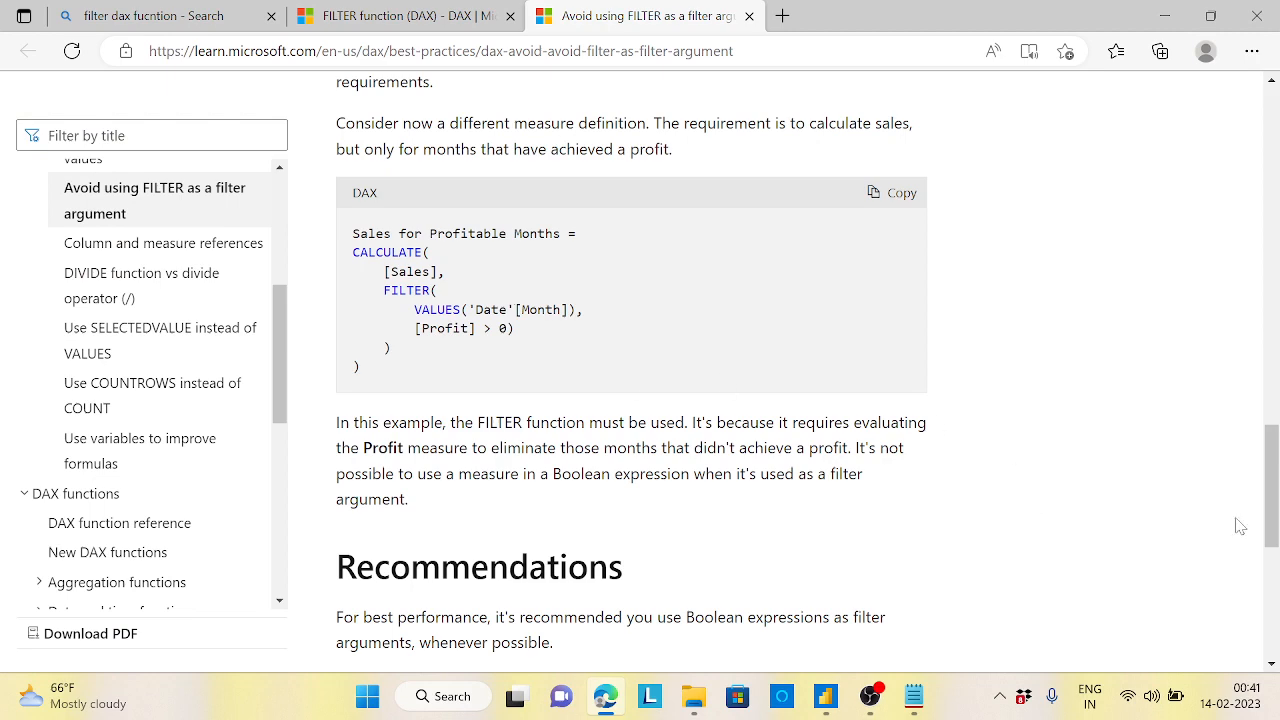
drag(1271, 490, 1265, 281)
click(473, 350)
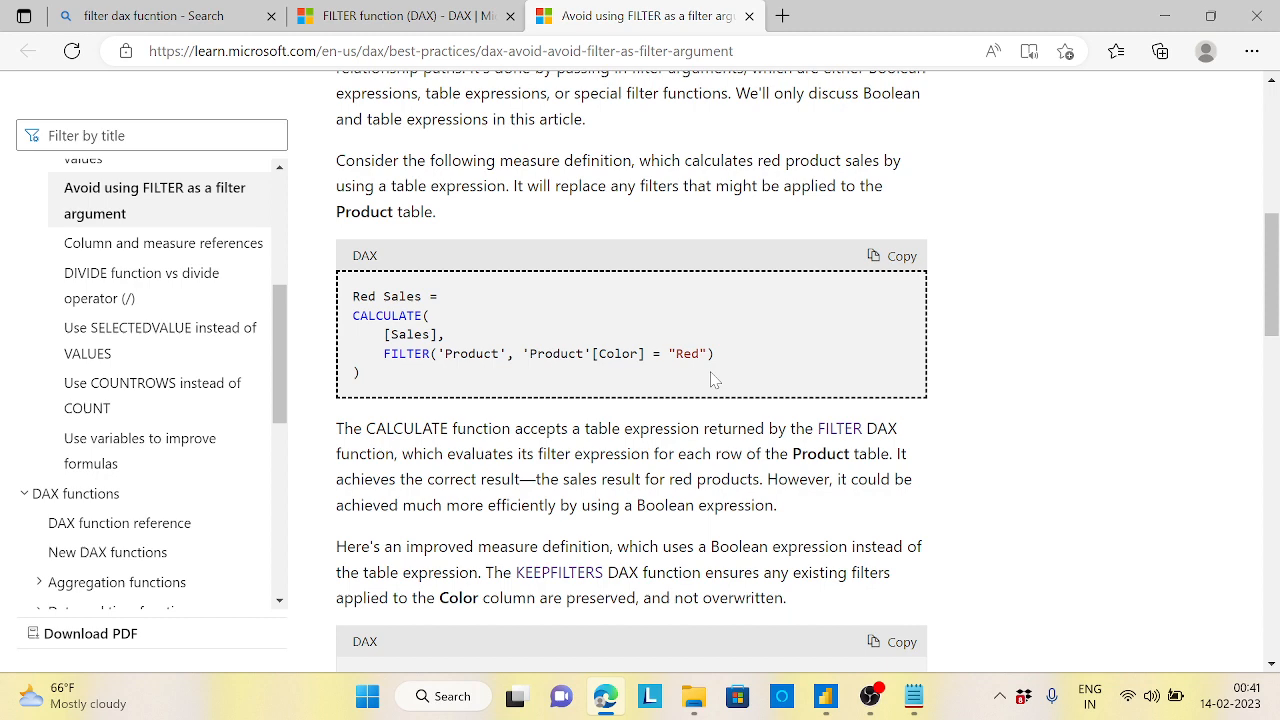
drag(383, 354, 432, 355)
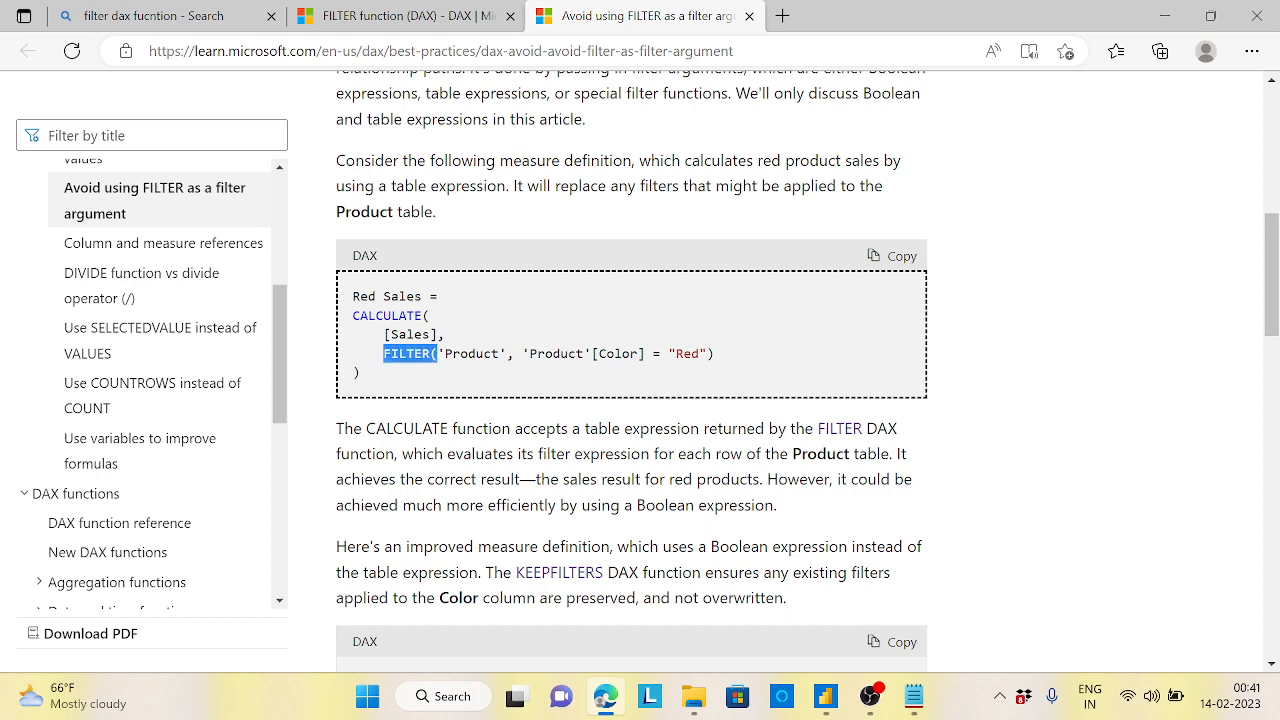
Step: Return to Power BI Desktop and display the formula of the NetSales Filter Example measure
key(alt+Tab)
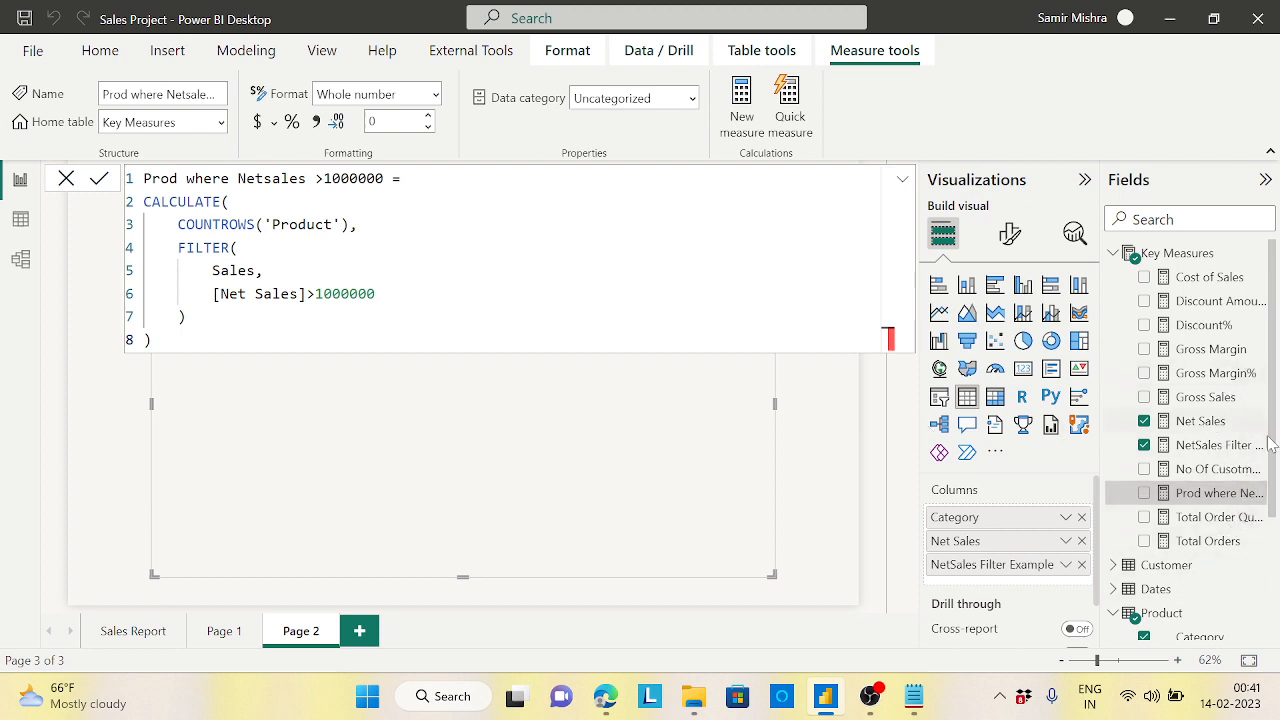
click(1216, 450)
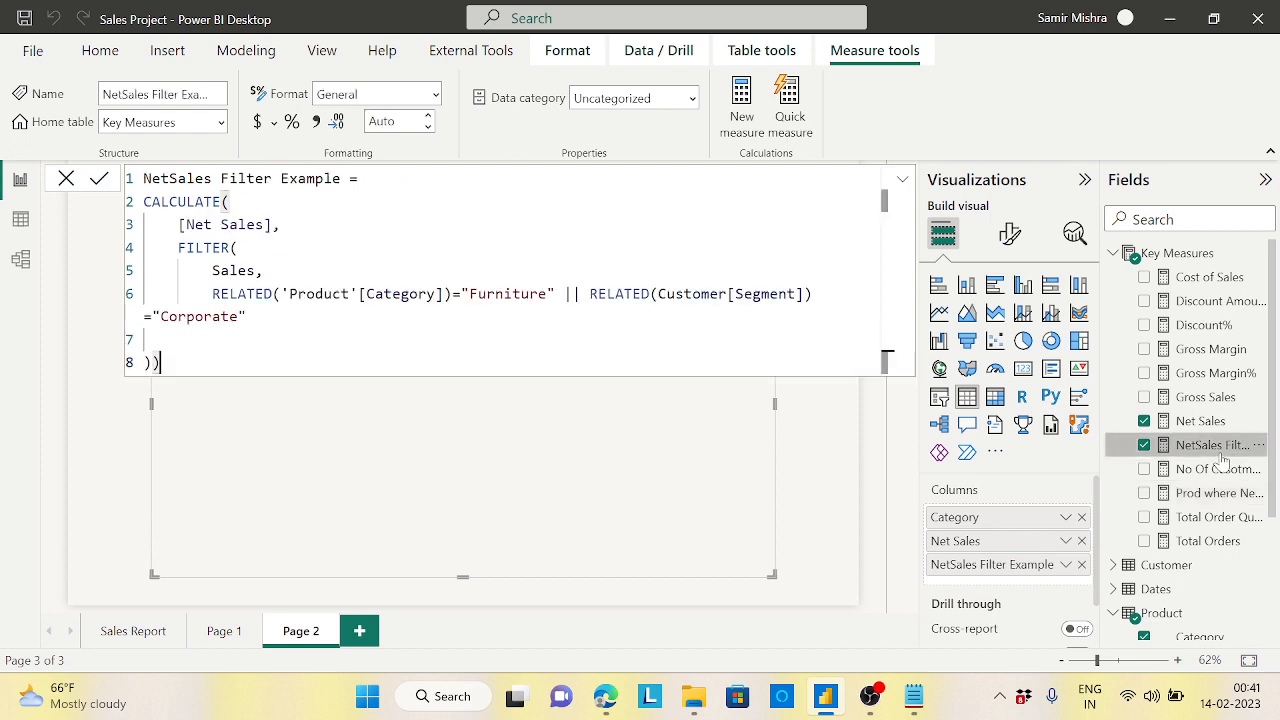